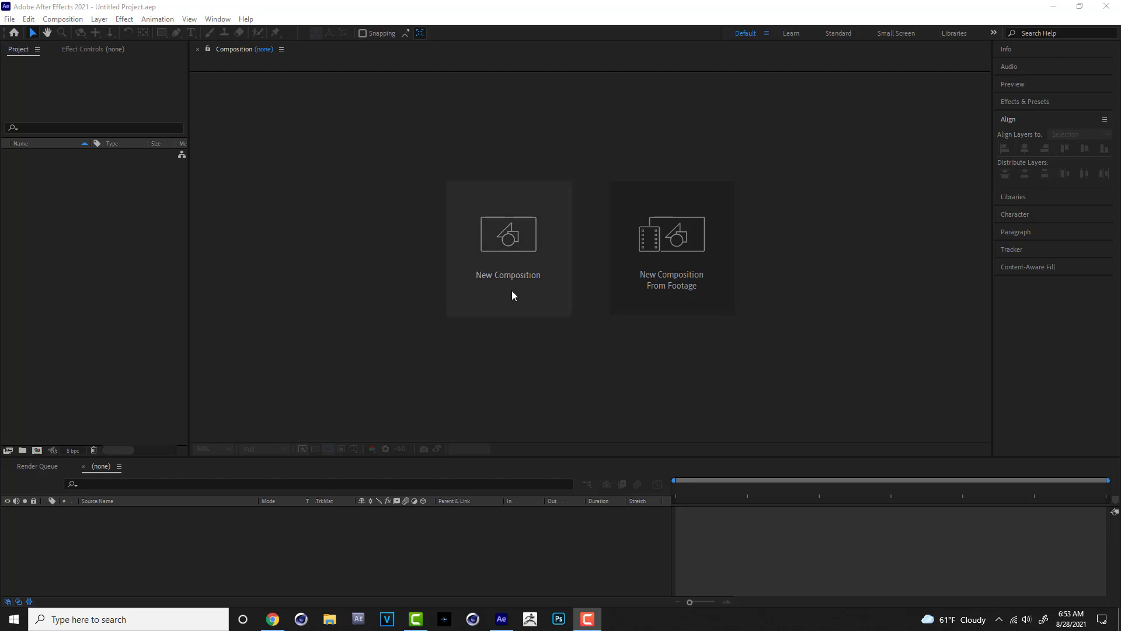
# Create a 5-second composition named Main with the HDTV 1080 29.97 preset
pyautogui.click(63, 19)
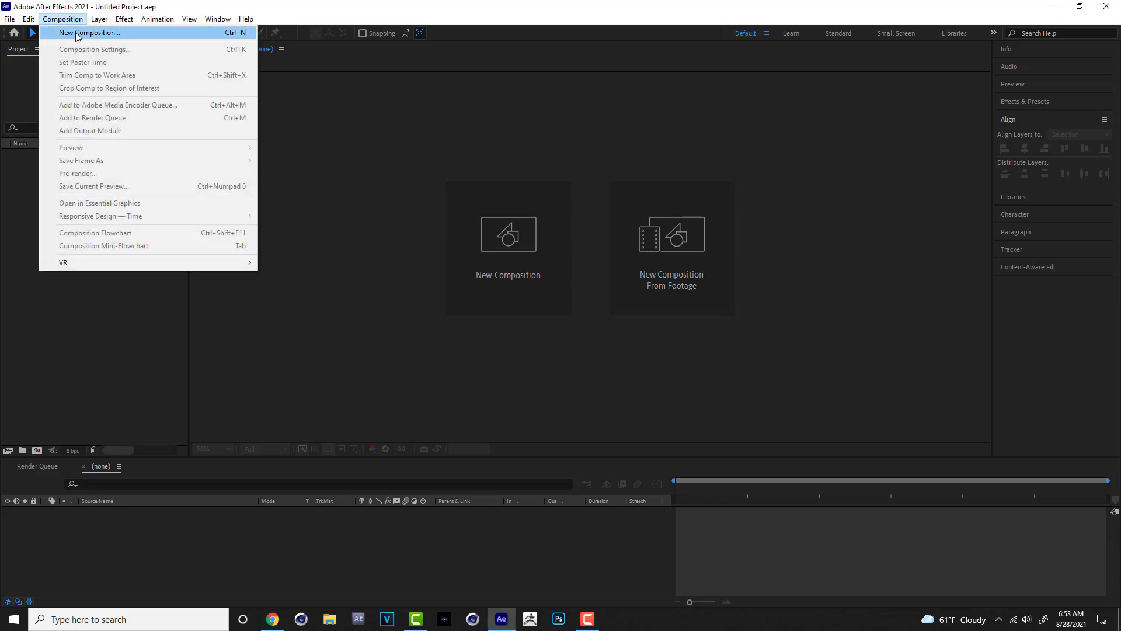
pyautogui.click(93, 32)
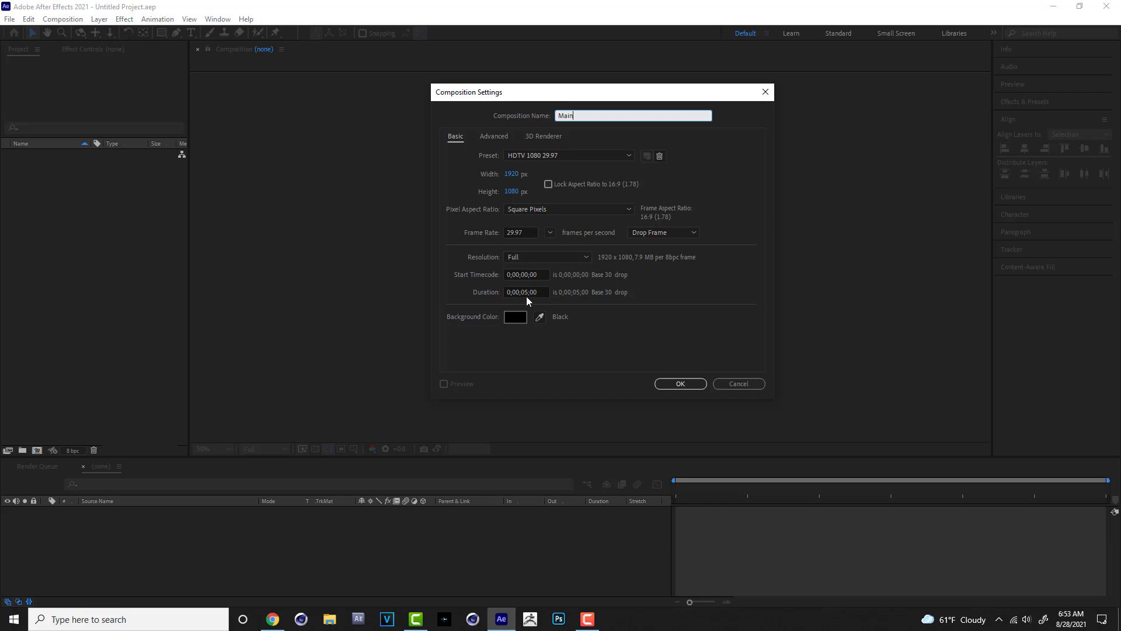
pyautogui.click(682, 384)
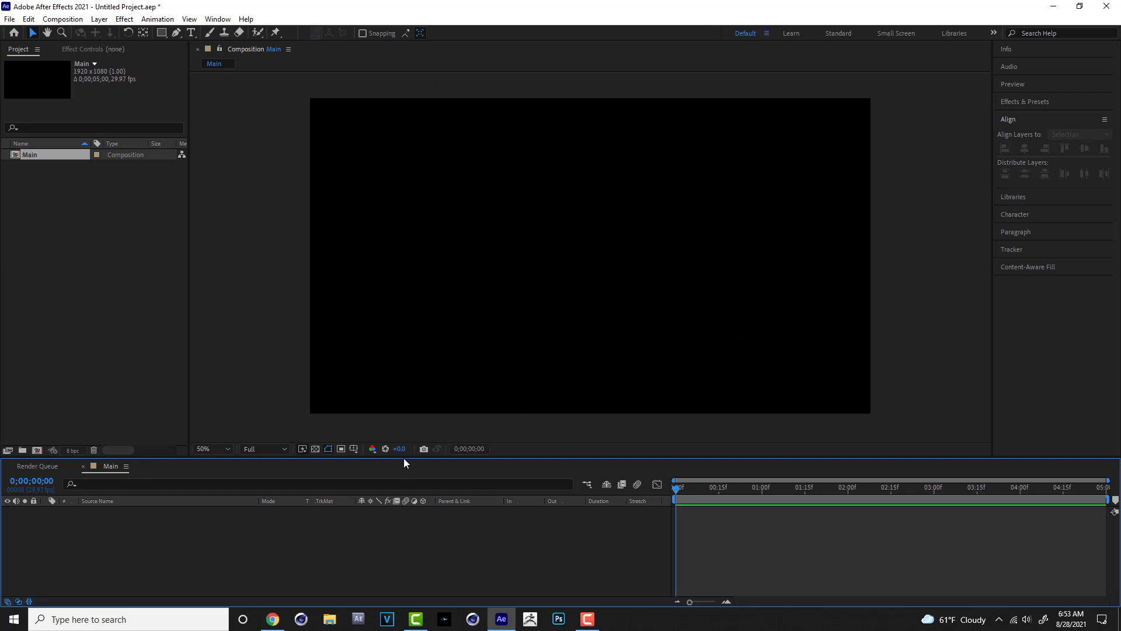
# Add a text layer reading "flicker" near the middle of the Main composition
pyautogui.click(191, 32)
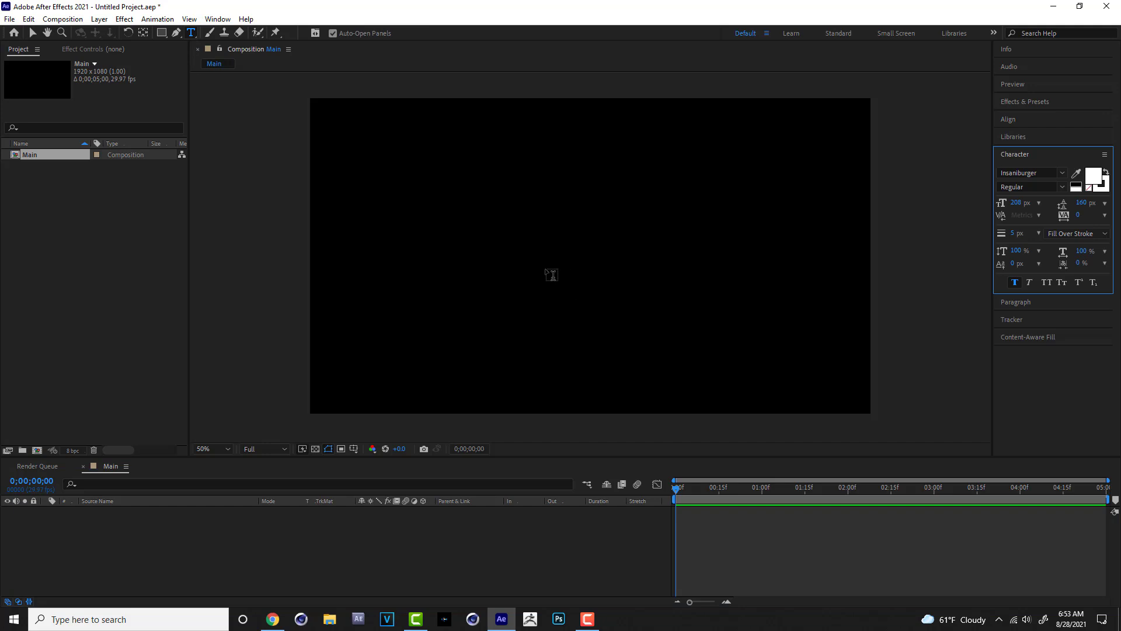
pyautogui.click(548, 274)
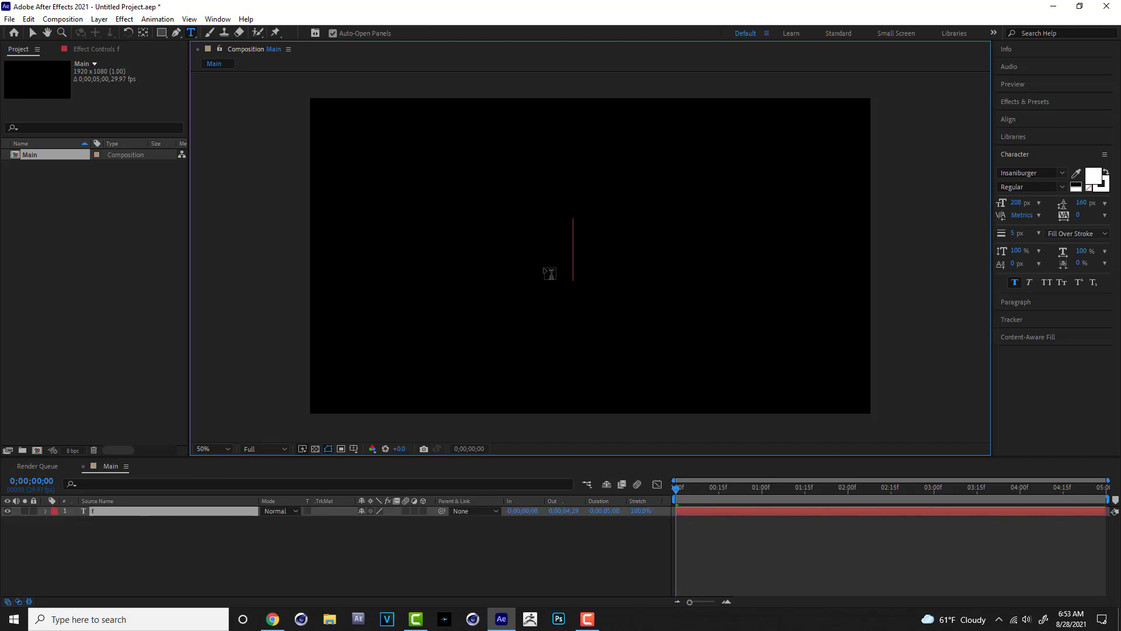
pyautogui.write('flicker')
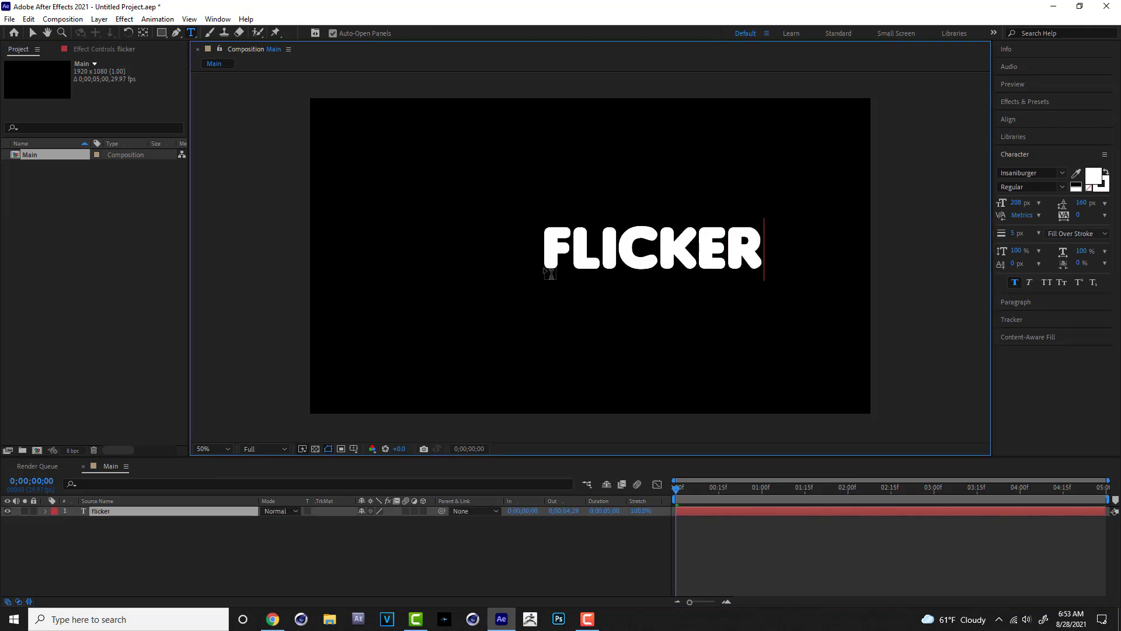
pyautogui.click(33, 33)
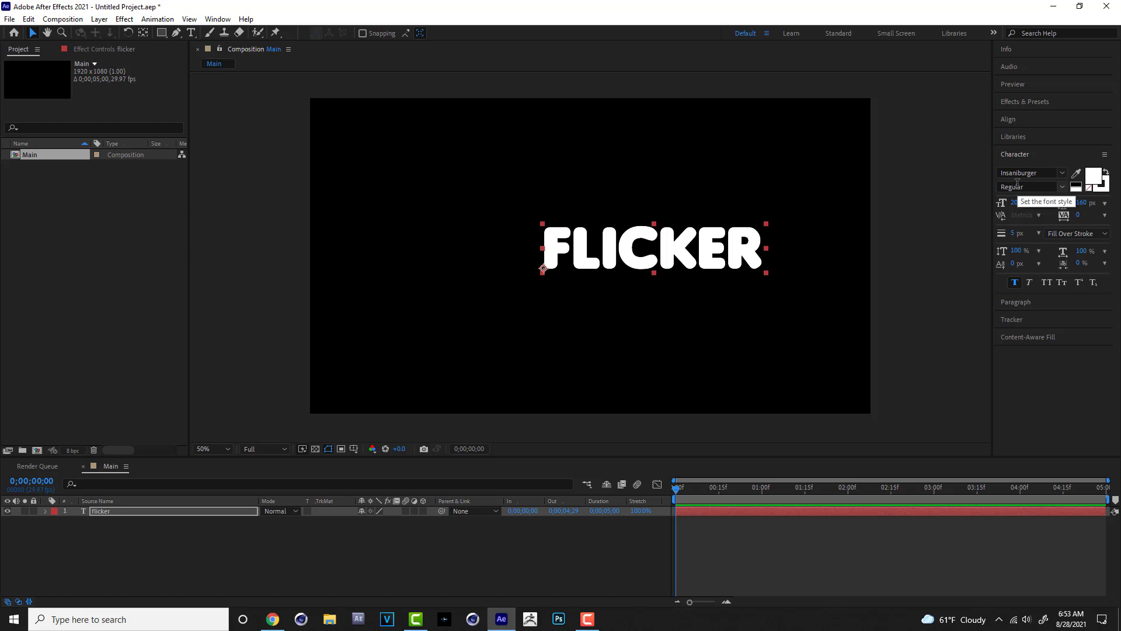
pyautogui.click(1063, 174)
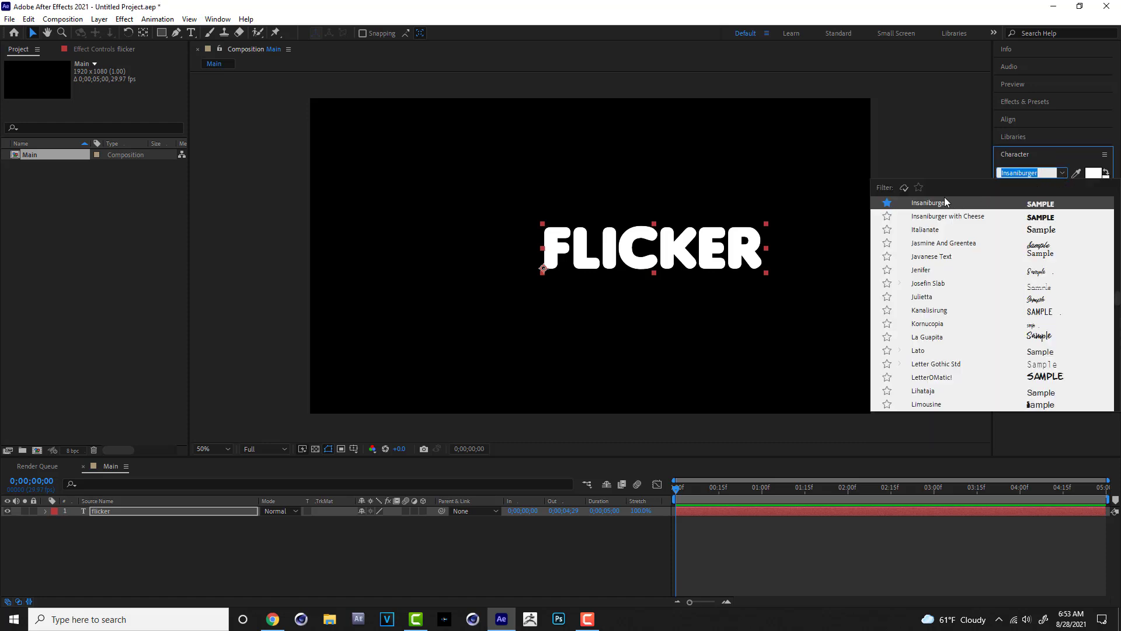
pyautogui.click(918, 188)
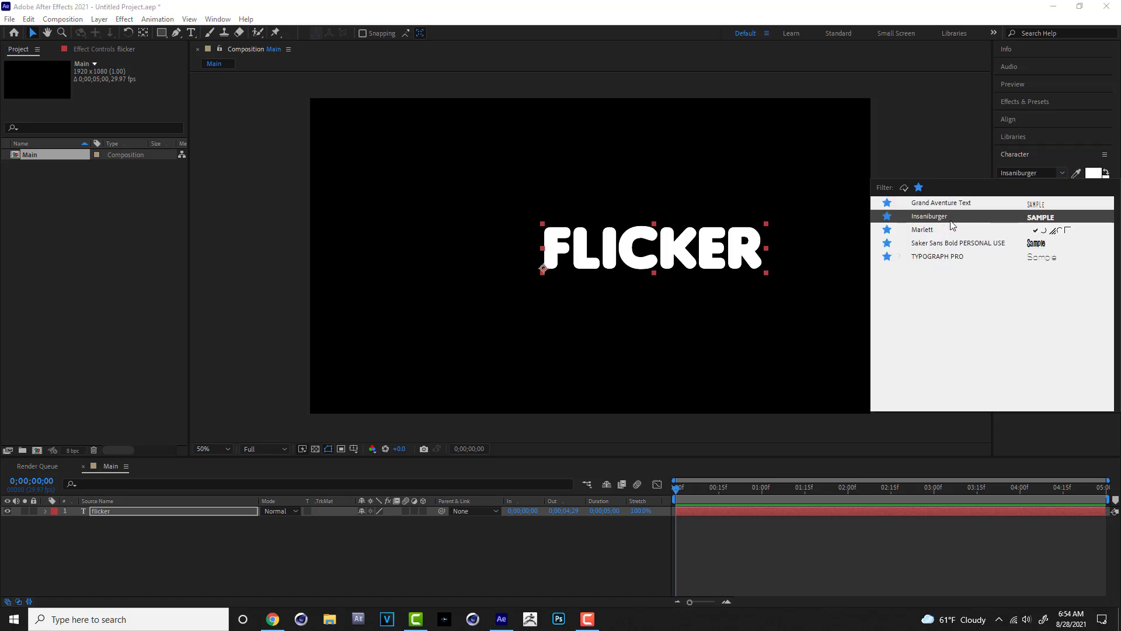
pyautogui.click(383, 35)
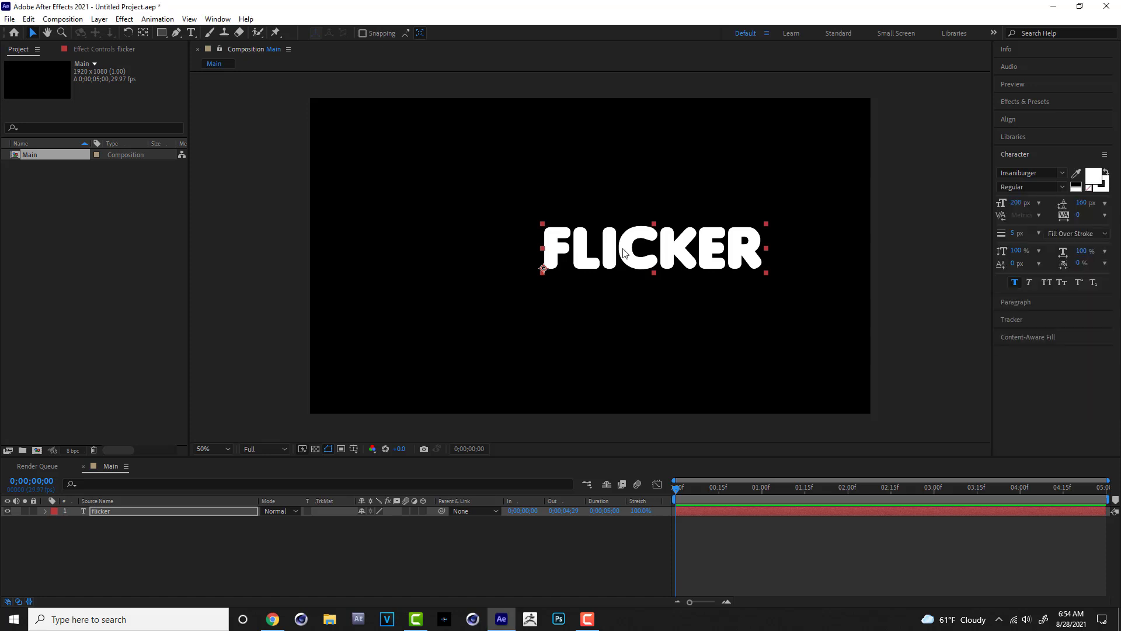
# Center the flicker text horizontally and vertically in the composition
pyautogui.click(1029, 120)
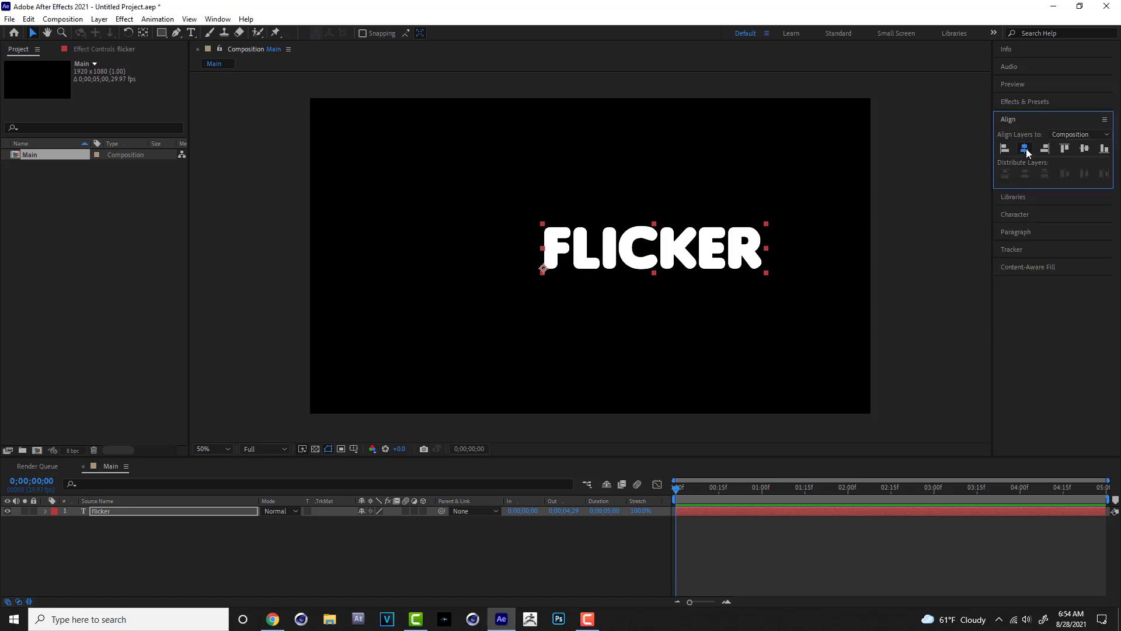
pyautogui.click(1025, 148)
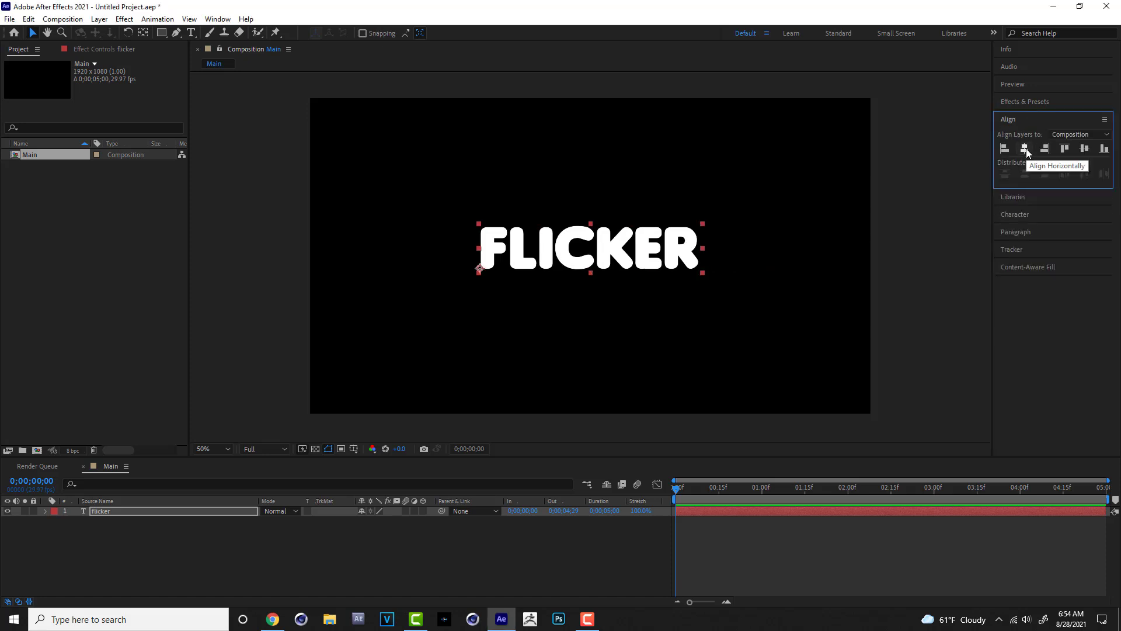
pyautogui.click(1085, 149)
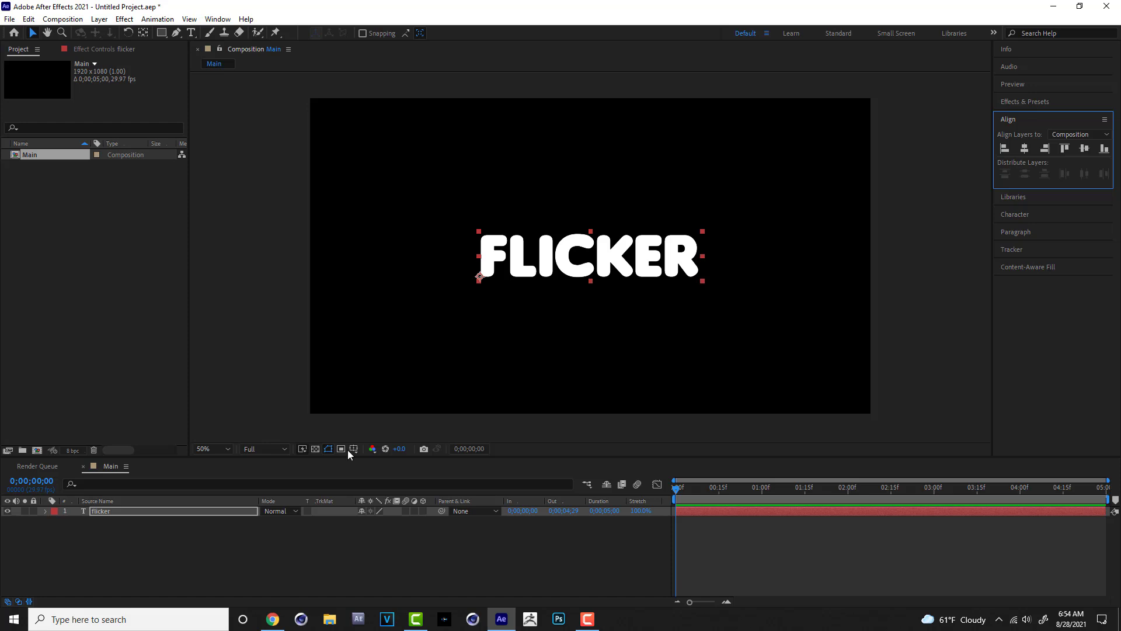
# Add an Opacity text animator to the flicker layer
pyautogui.click(45, 512)
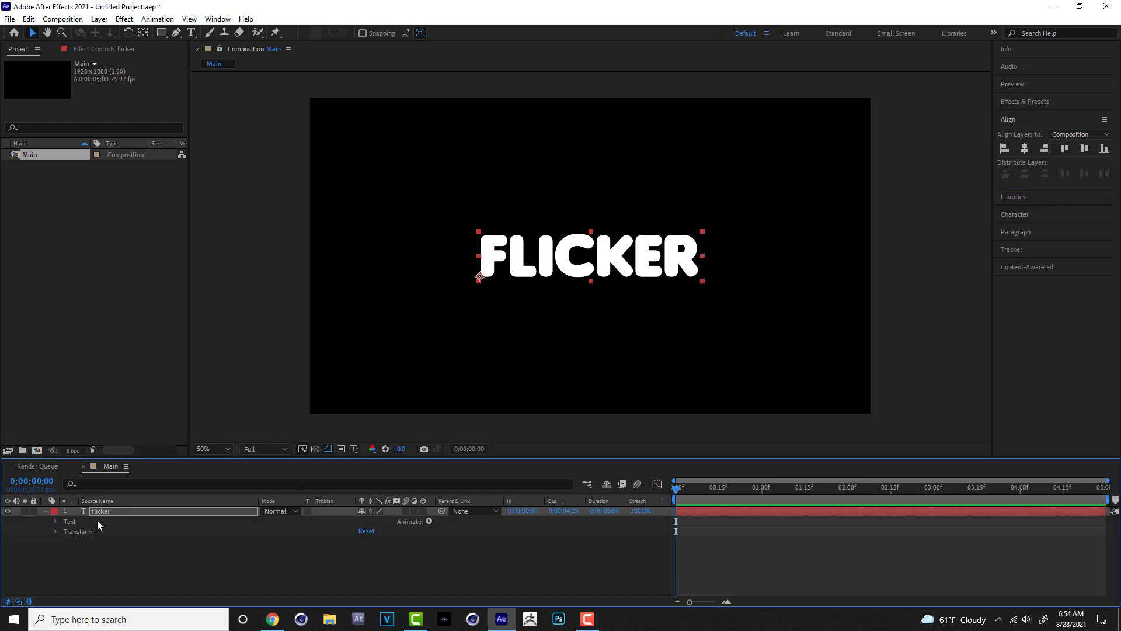
pyautogui.click(429, 521)
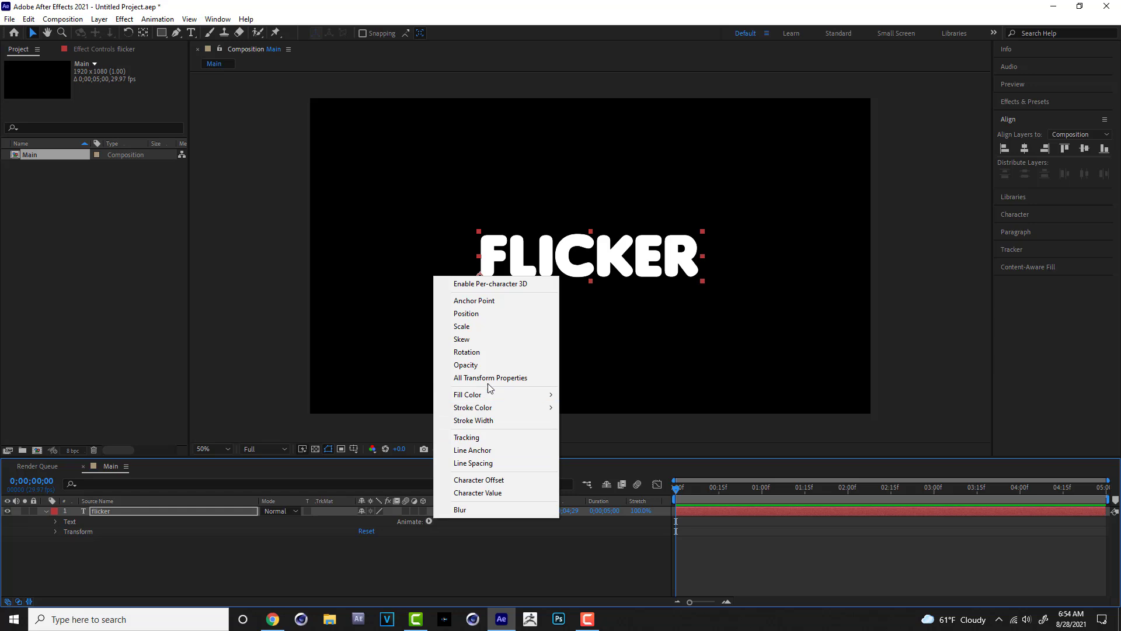
pyautogui.click(486, 364)
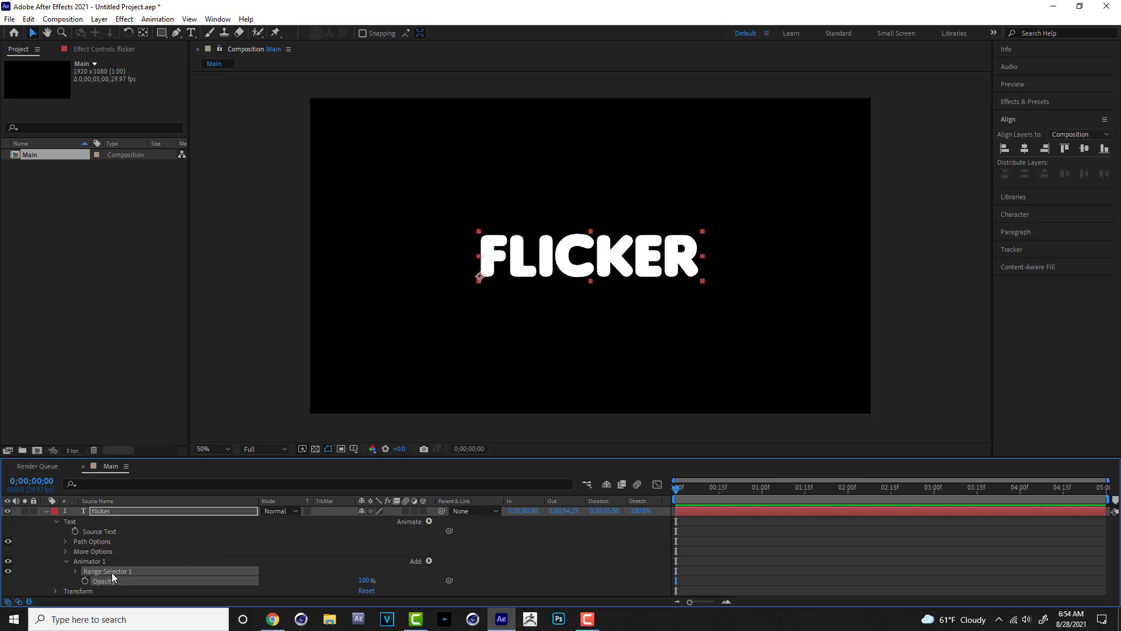
# Keyframe the range selector's Start at 0% on frame 10 and at 100% on 0;00;02;00
pyautogui.click(75, 572)
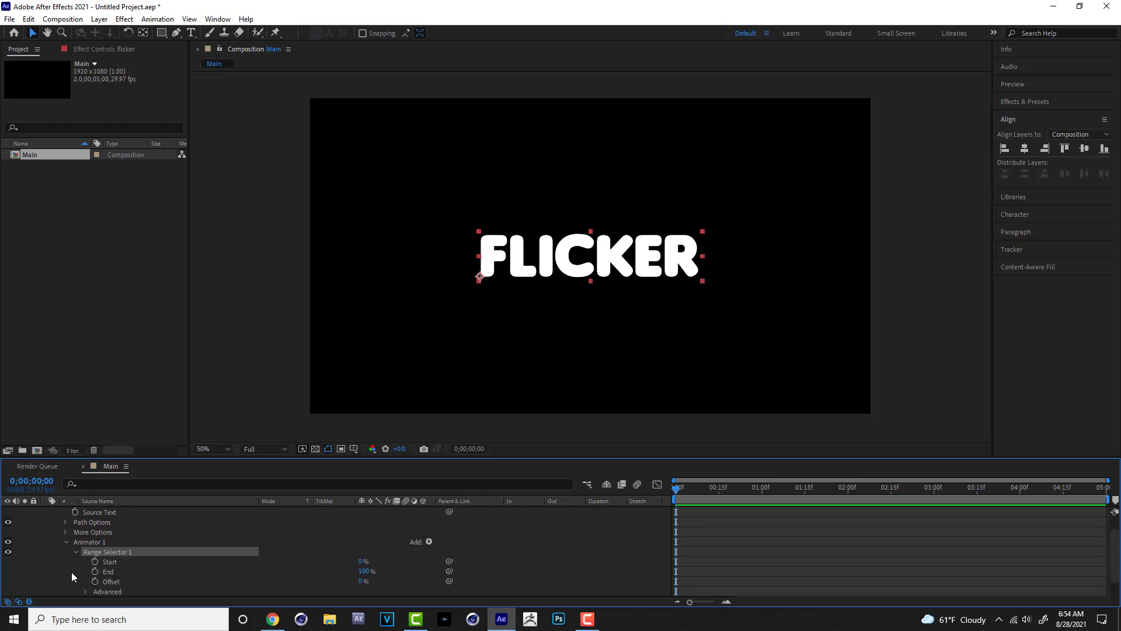
pyautogui.click(114, 563)
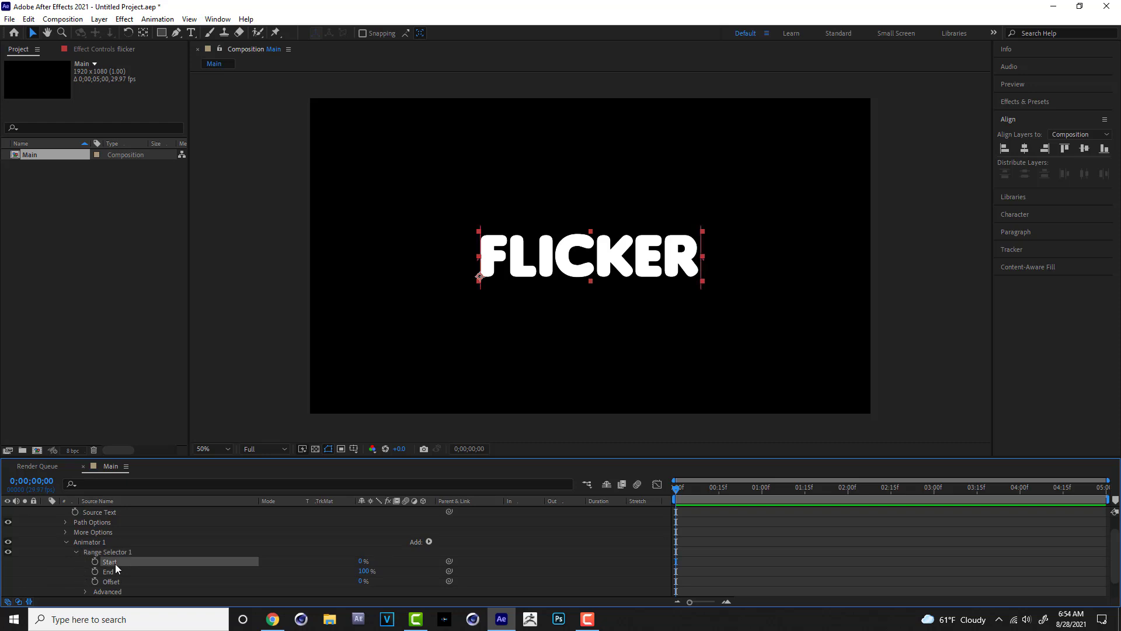
pyautogui.click(729, 601)
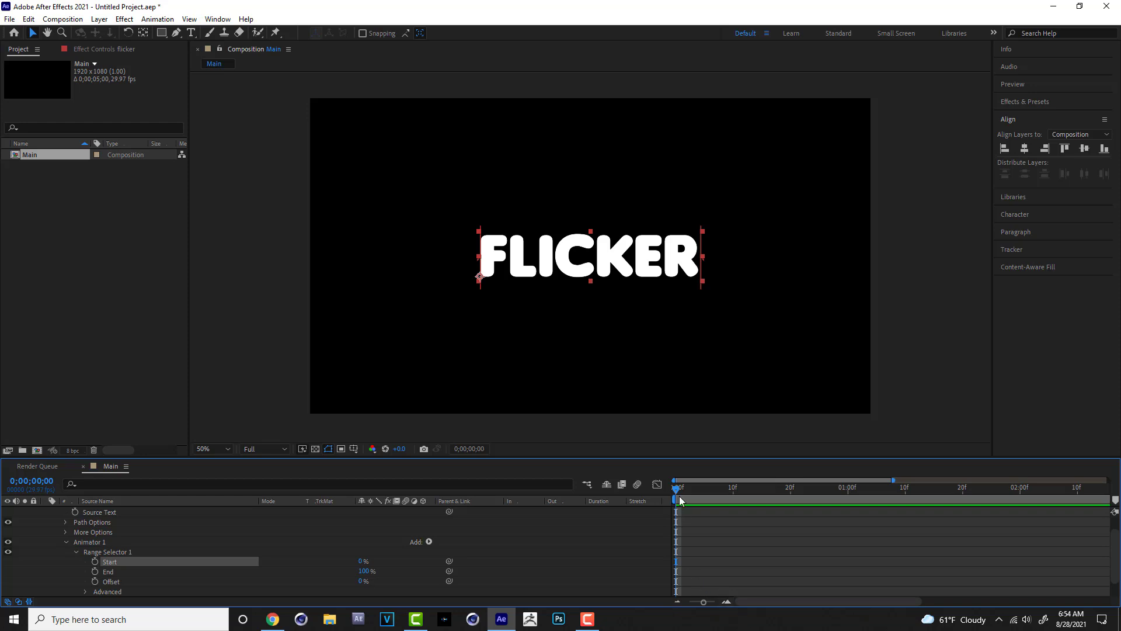
pyautogui.moveTo(677, 492); pyautogui.dragTo(736, 506)
pyautogui.hotkey('alt', '[')
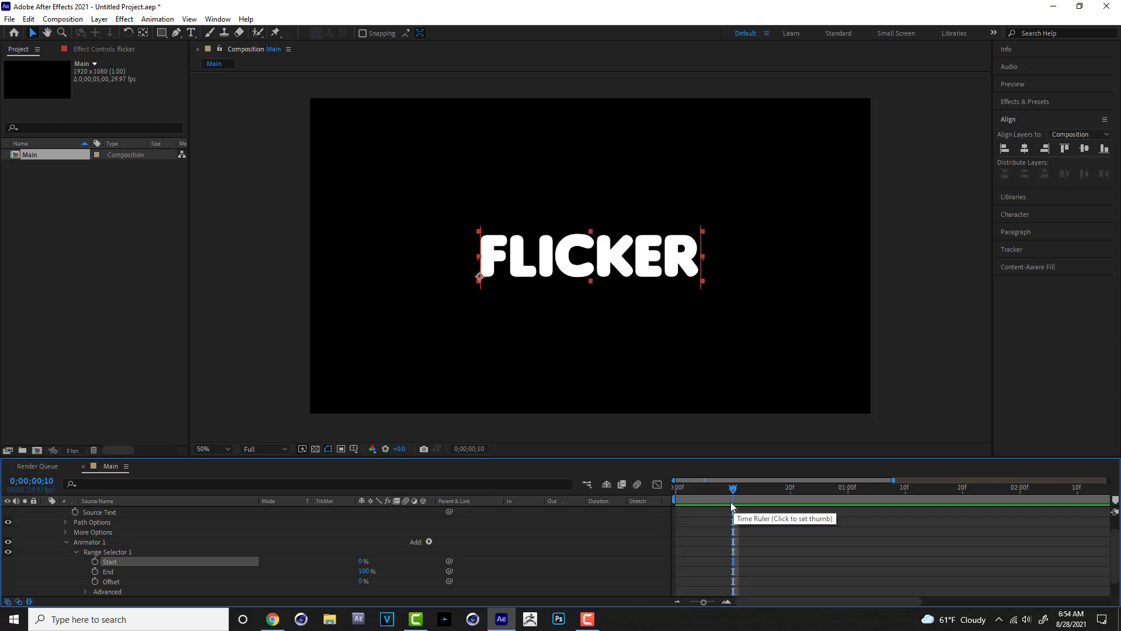
pyautogui.click(95, 562)
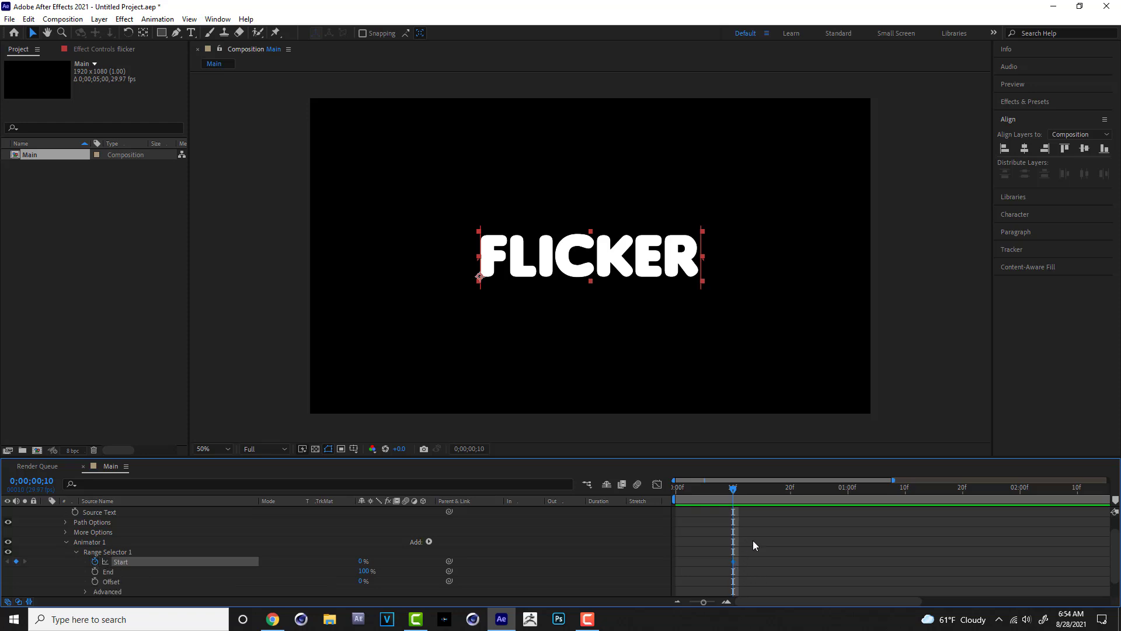
pyautogui.moveTo(735, 492); pyautogui.dragTo(1021, 502)
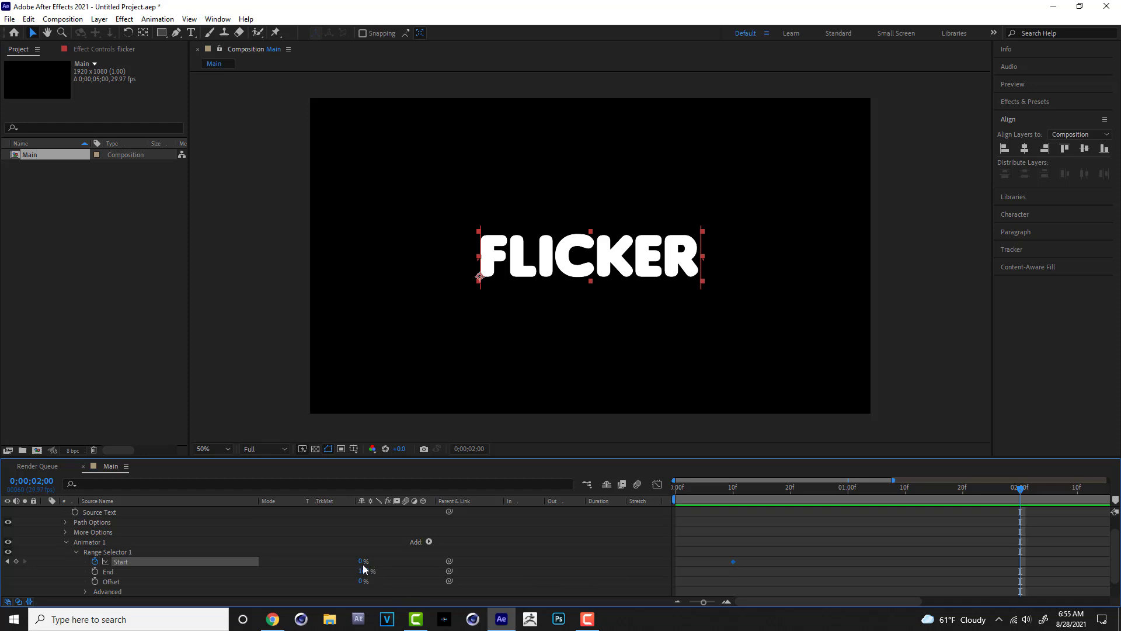
pyautogui.moveTo(361, 563); pyautogui.dragTo(429, 564)
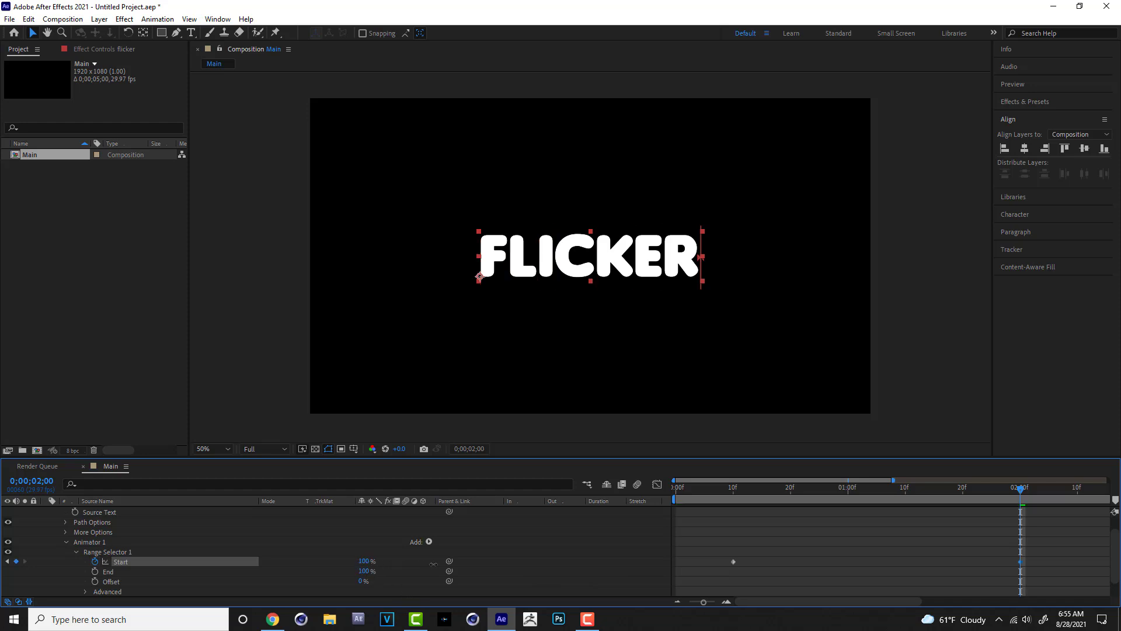
# End the work area at 0;00;02;10 and preview the animation from the beginning
pyautogui.click(1080, 489)
pyautogui.press('n')
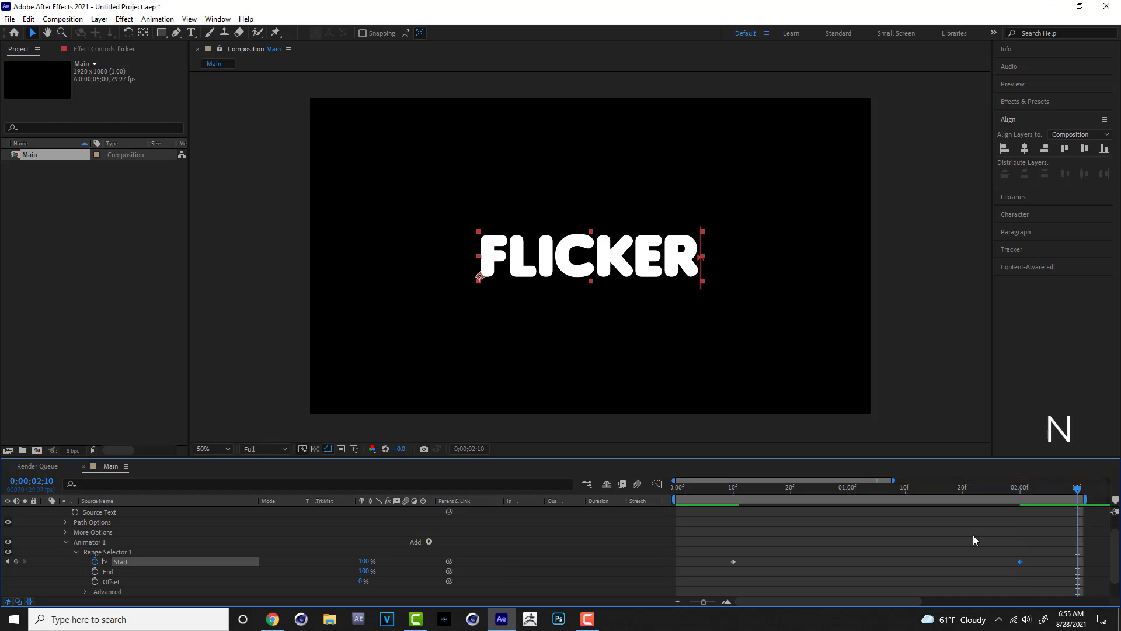
pyautogui.moveTo(700, 489); pyautogui.dragTo(636, 496)
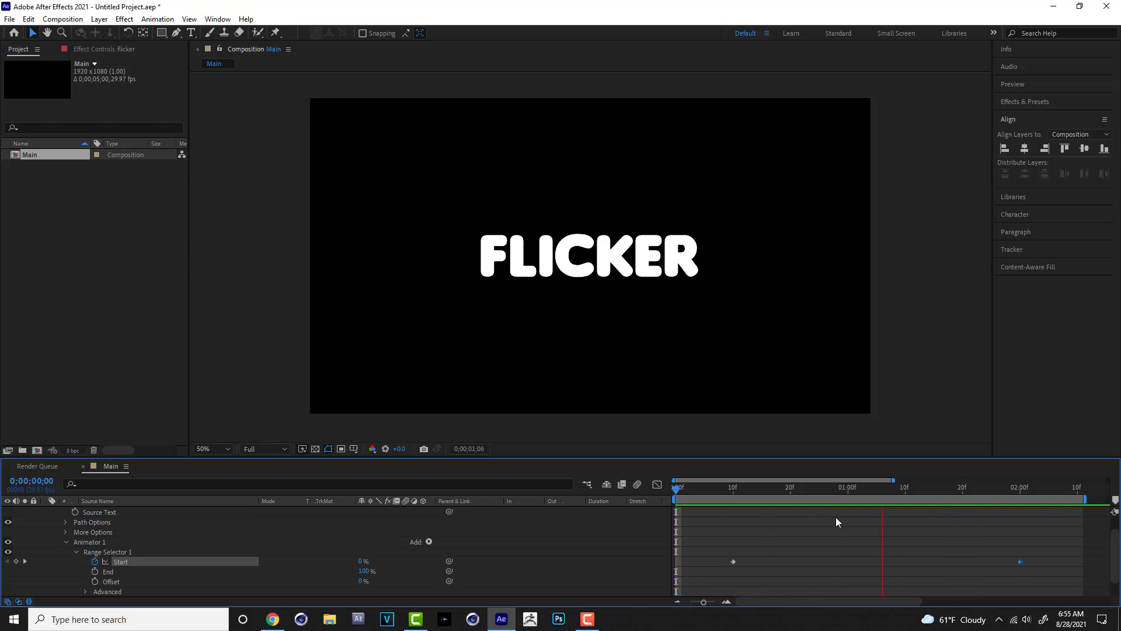
pyautogui.press('space')
# Set the text animator's Opacity to 0%
pyautogui.scroll(-1, 153, 570)
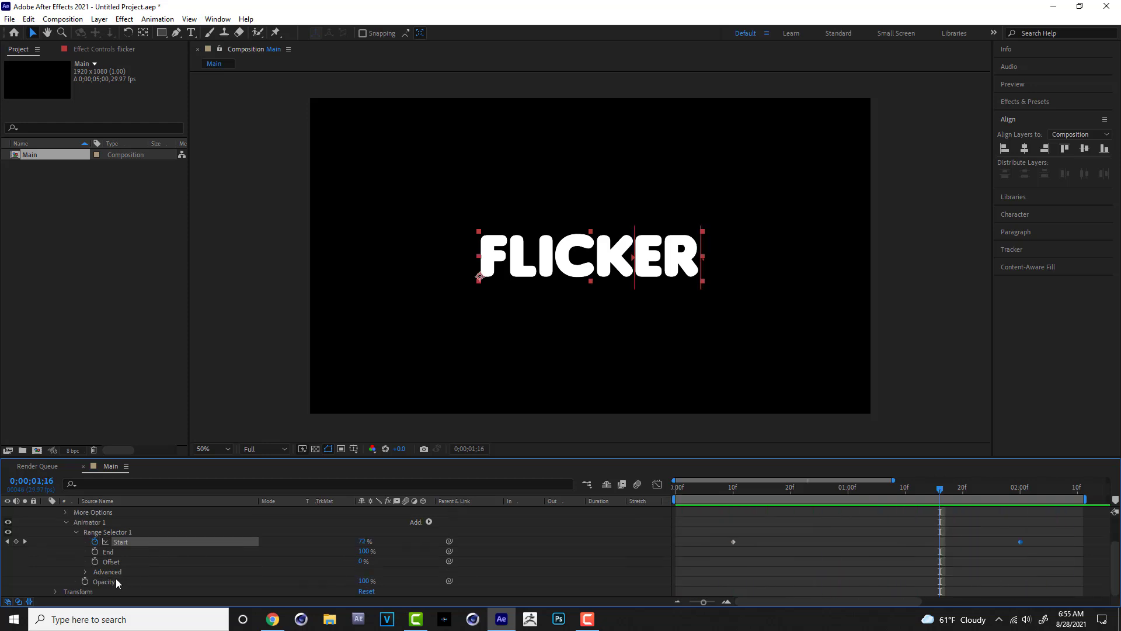
pyautogui.click(119, 584)
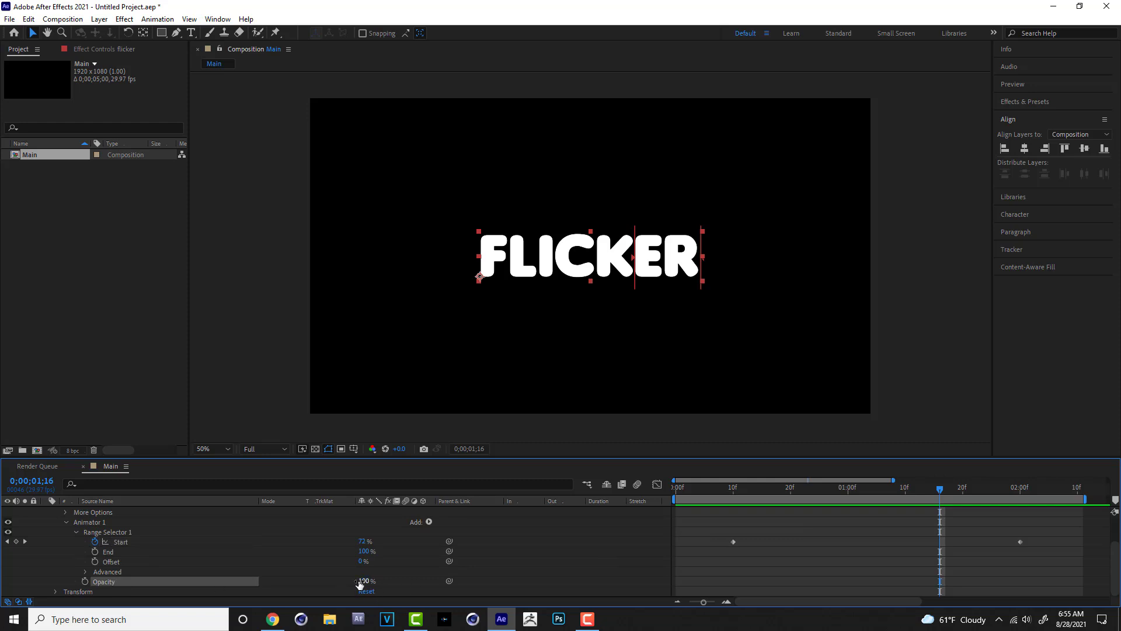
pyautogui.moveTo(363, 582); pyautogui.dragTo(275, 585)
# Preview the letter-by-letter reveal from near the start, then scrub ahead to 0;00;01;20
pyautogui.click(682, 495)
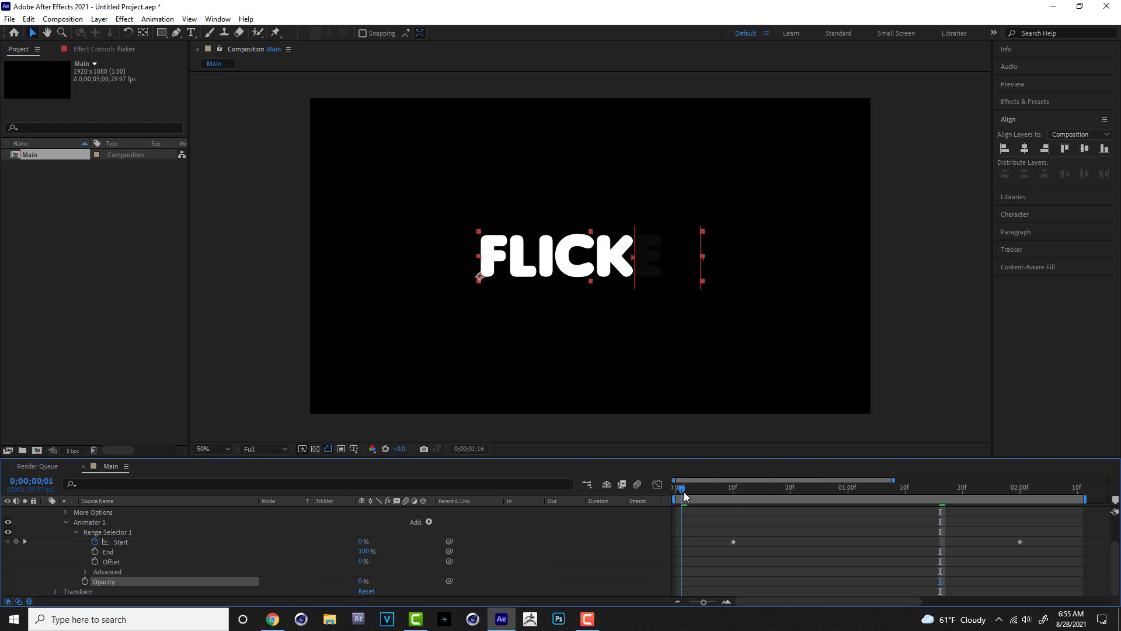
pyautogui.press('space')
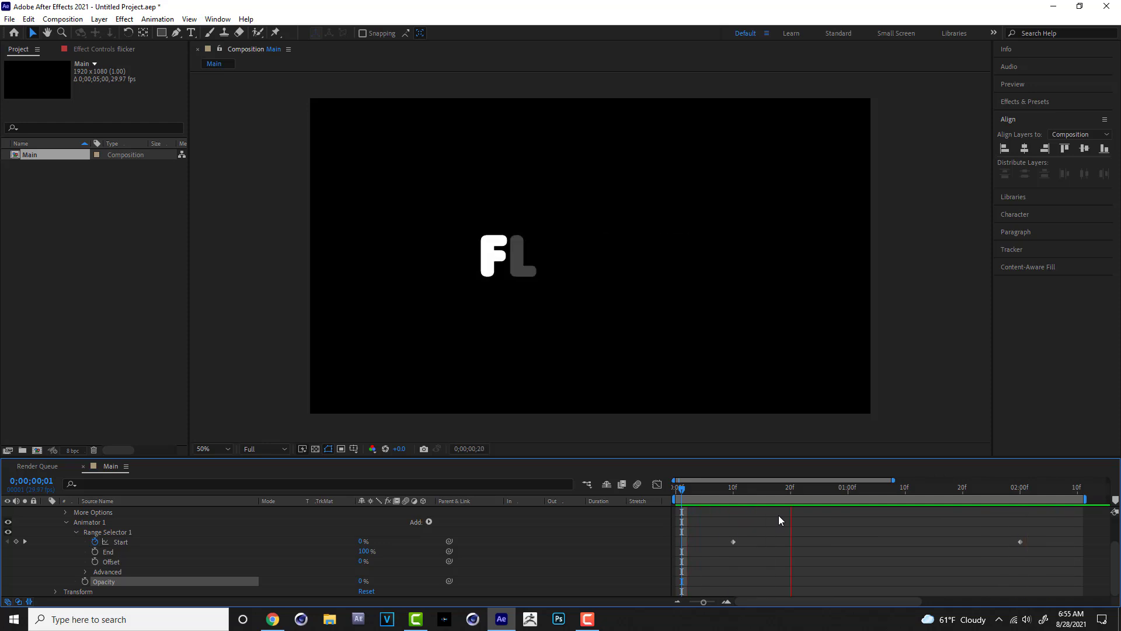
pyautogui.press('space')
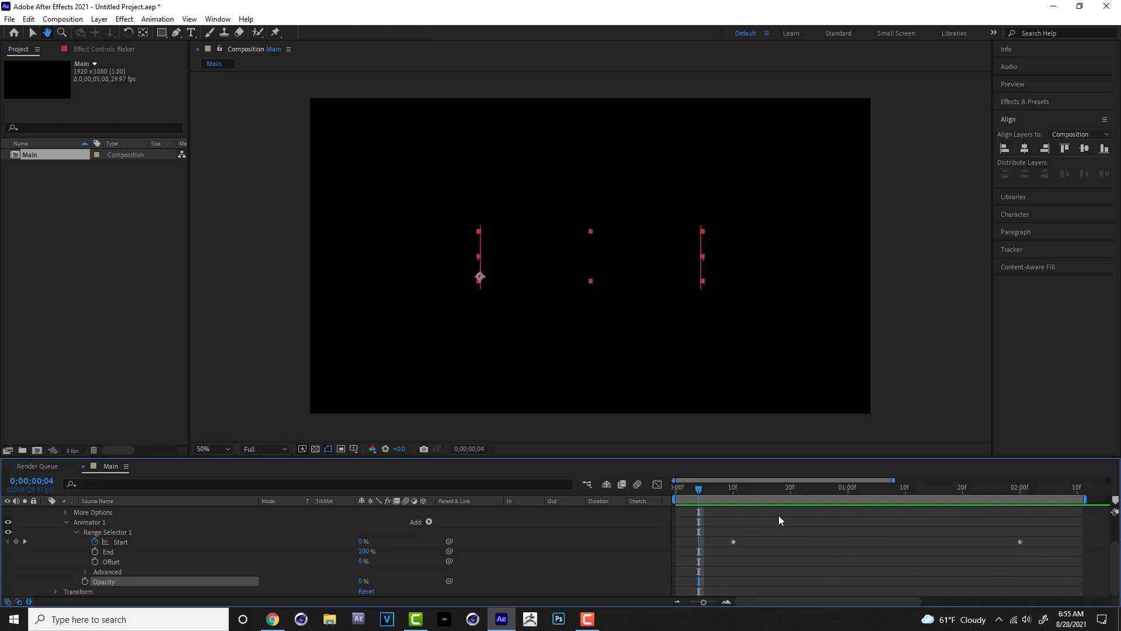
pyautogui.moveTo(779, 494); pyautogui.dragTo(963, 501)
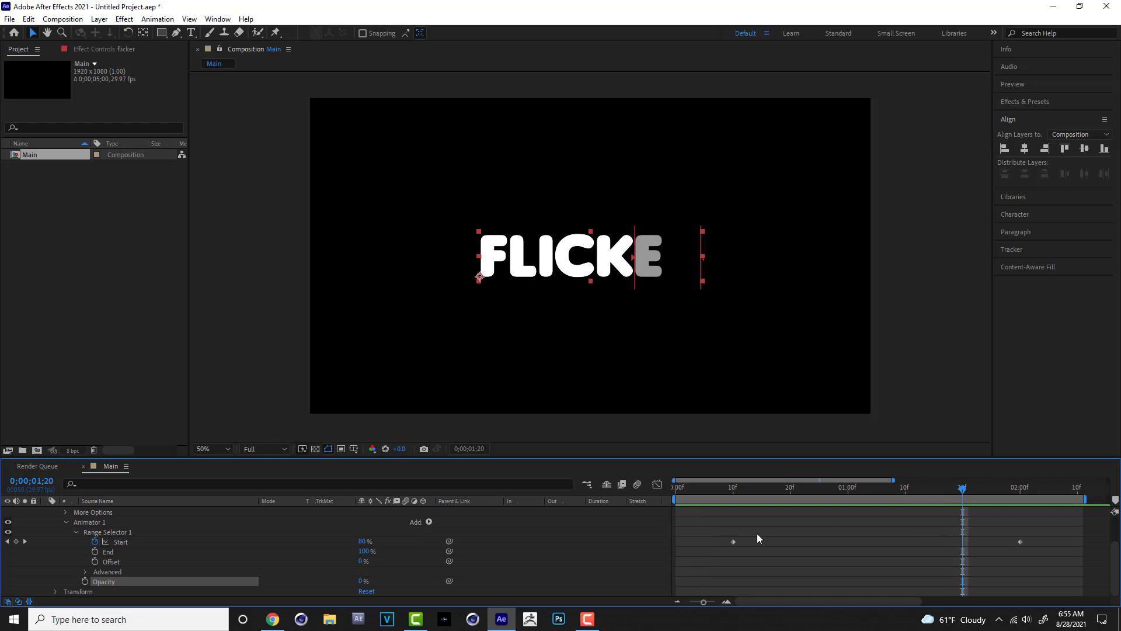
# Turn on Randomize Order in the range selector's Advanced options
pyautogui.click(116, 573)
pyautogui.click(85, 571)
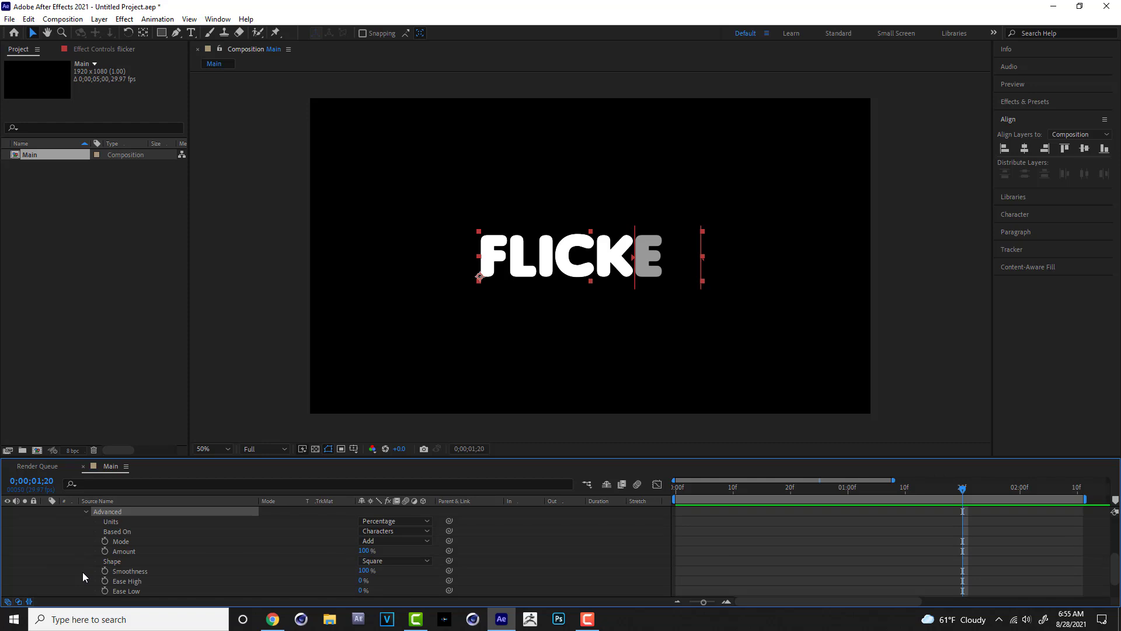
pyautogui.scroll(-1, 210, 571)
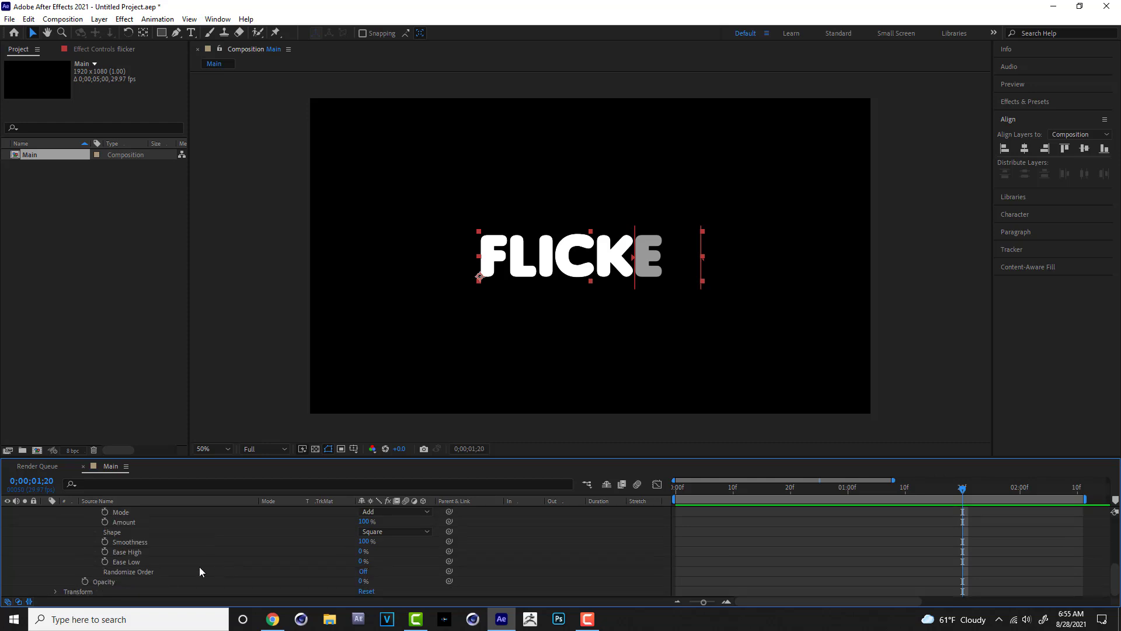
pyautogui.click(157, 571)
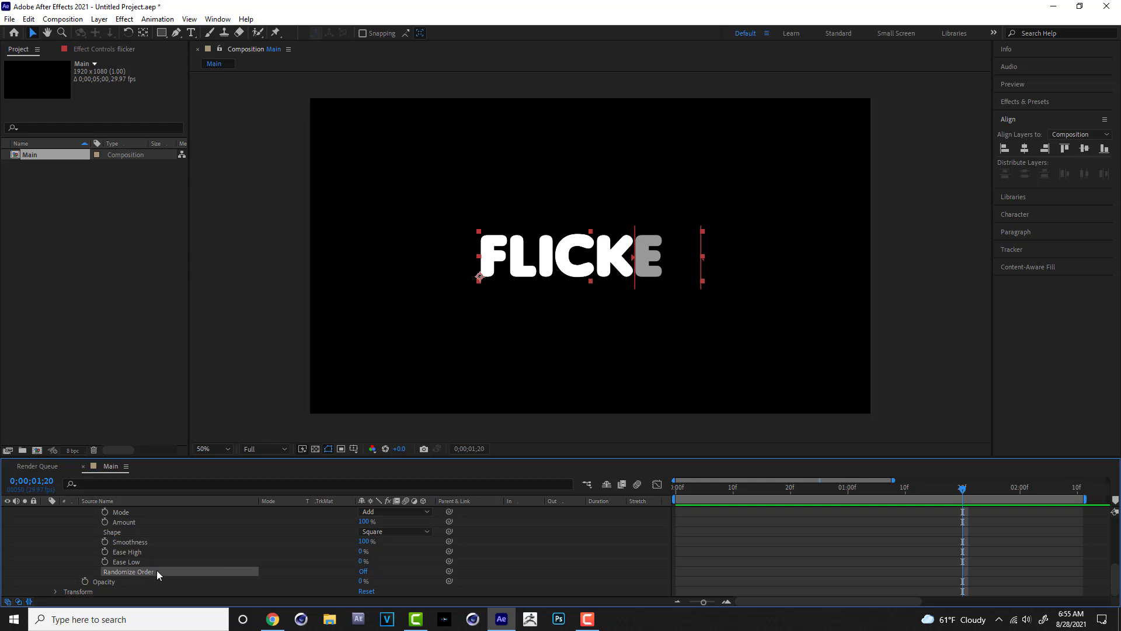
pyautogui.click(364, 572)
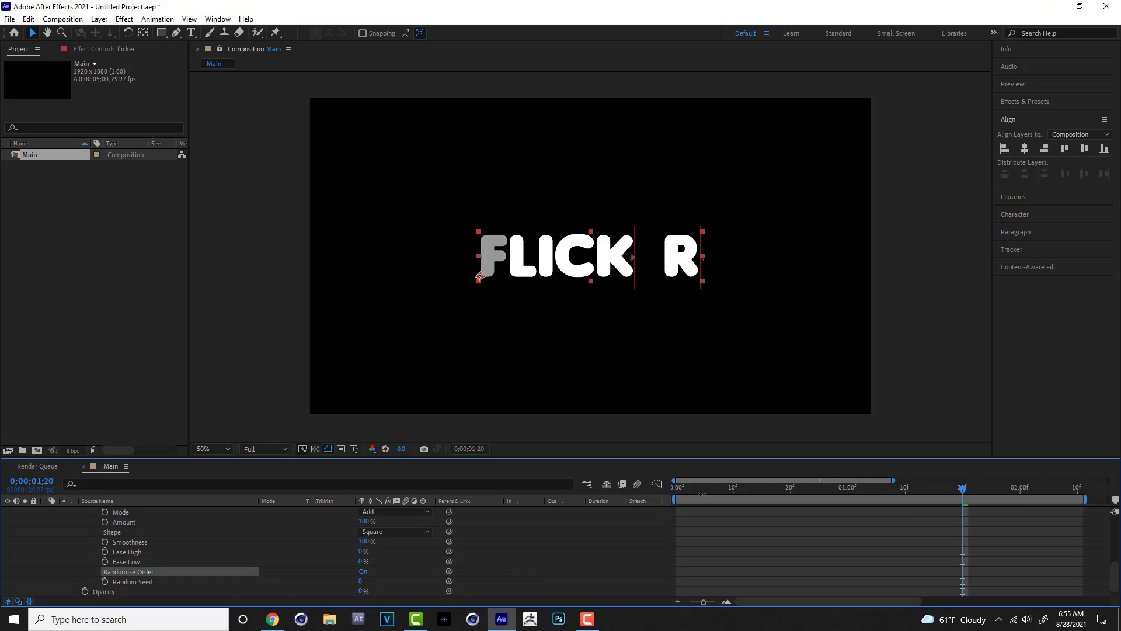
# Preview the randomized letter reveal from near the start, then scrub to 0;00;00;21
pyautogui.click(690, 497)
pyautogui.press('space')
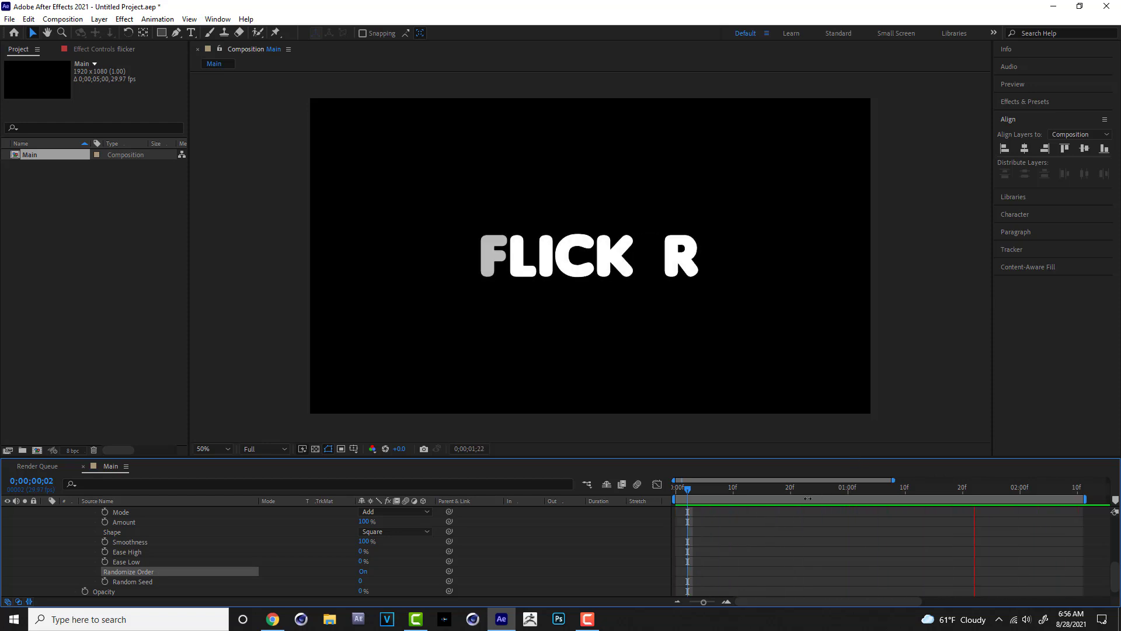
pyautogui.moveTo(790, 490)
pyautogui.mouseDown()
pyautogui.moveTo(842, 490)
pyautogui.moveTo(797, 497)
pyautogui.mouseUp()
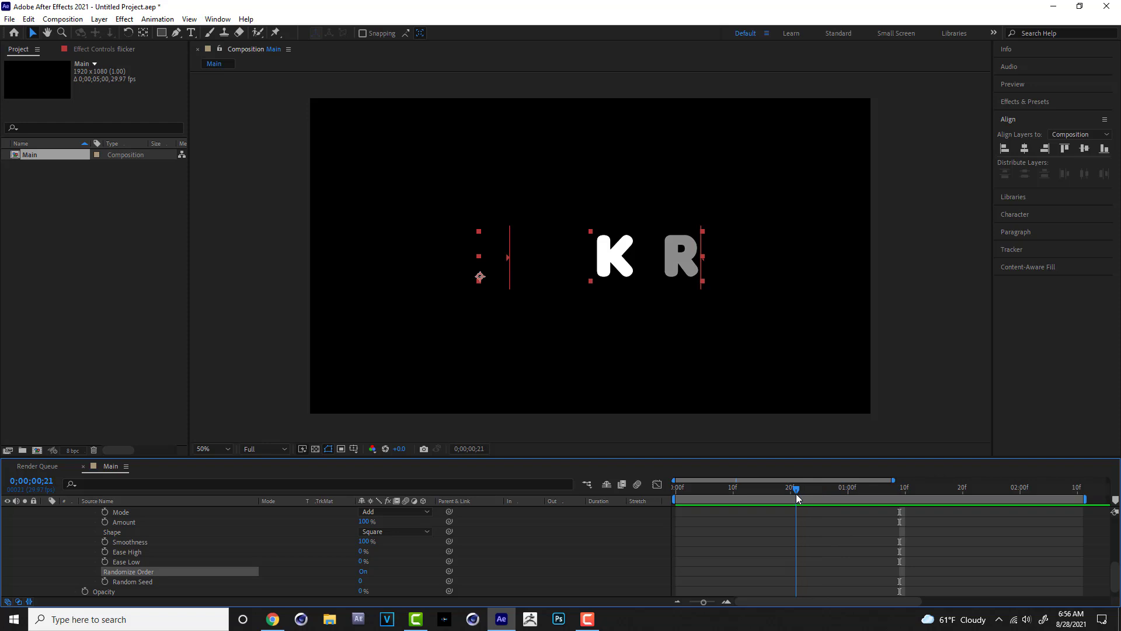
# Keyframe the range selector's Random Seed from 0 at 0;00;00;10 to 30 at 0;00;02;00
pyautogui.click(153, 582)
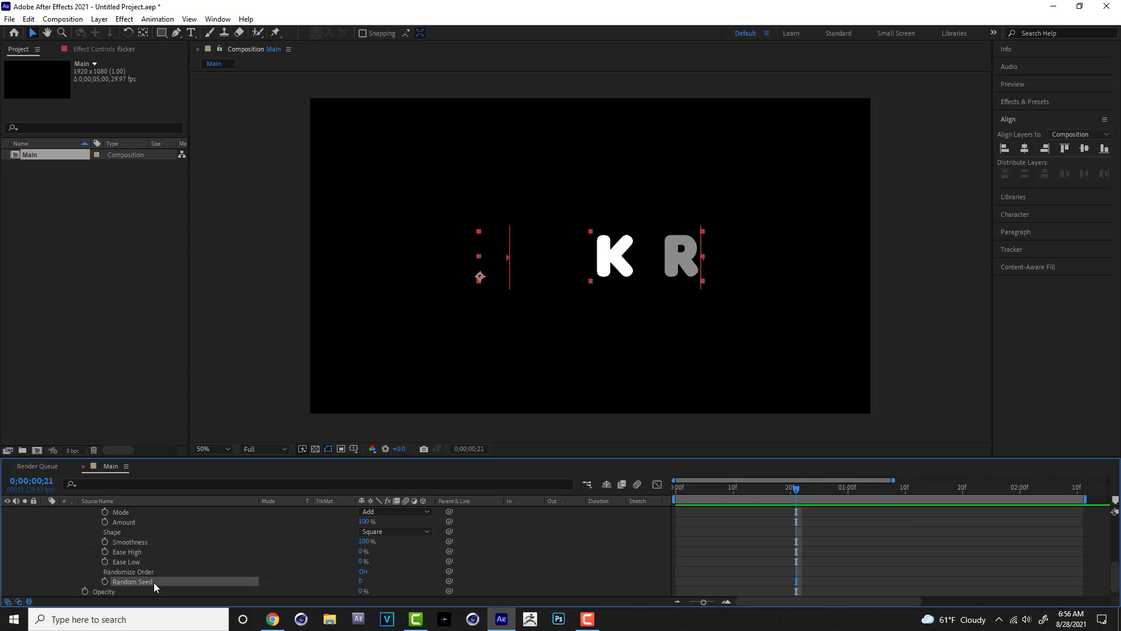
pyautogui.click(734, 488)
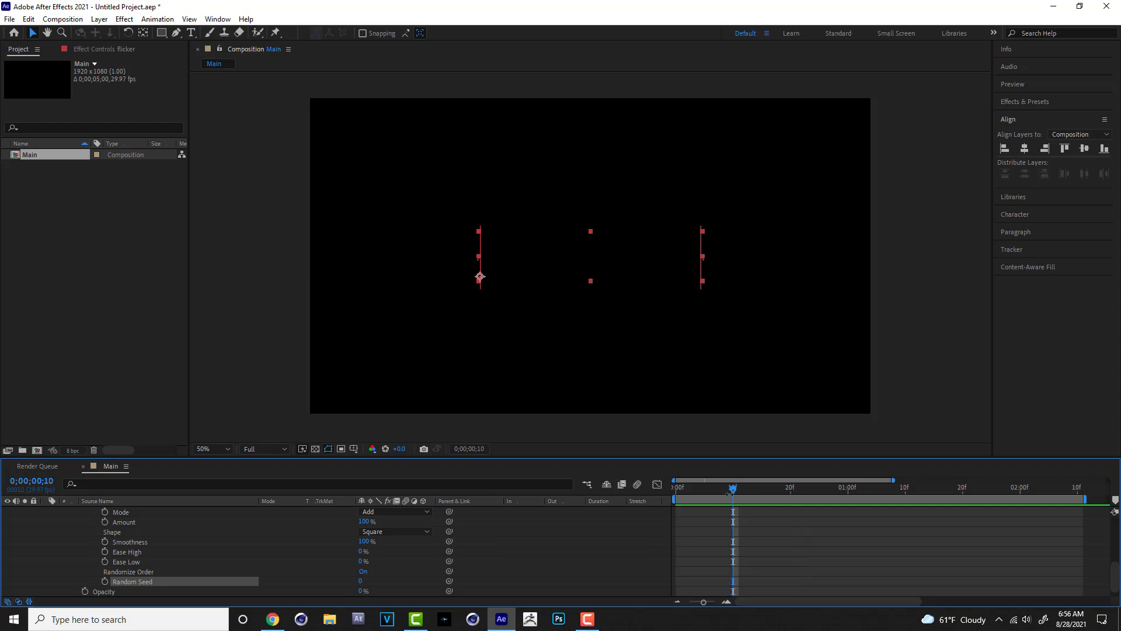
pyautogui.click(105, 582)
pyautogui.moveTo(735, 493); pyautogui.dragTo(1021, 505)
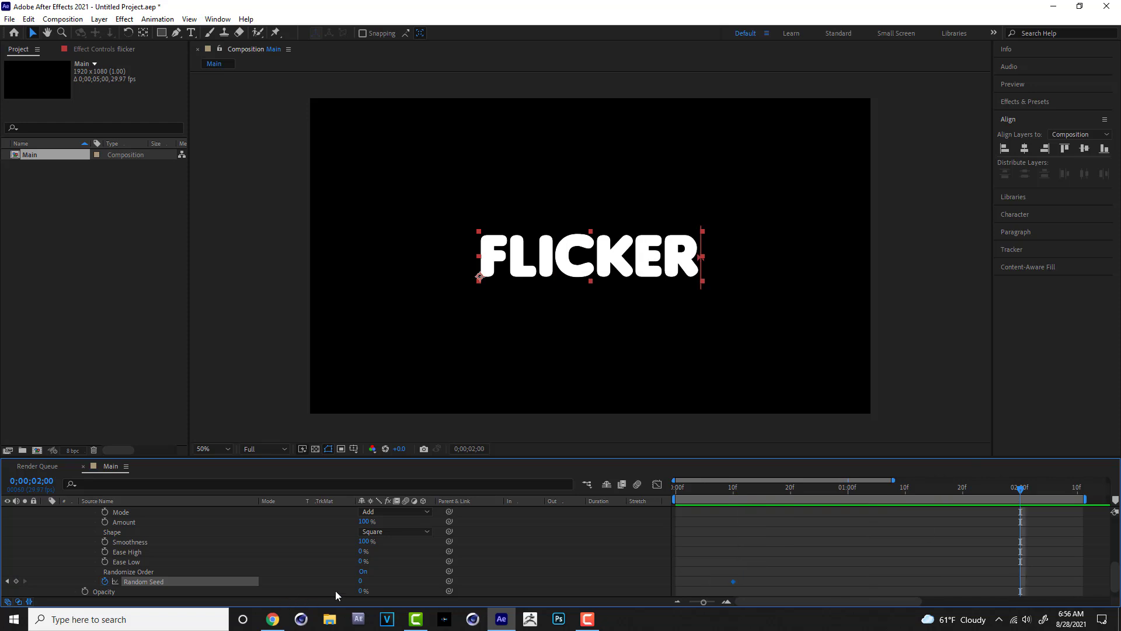
pyautogui.click(361, 581)
pyautogui.write('30')
pyautogui.click(393, 581)
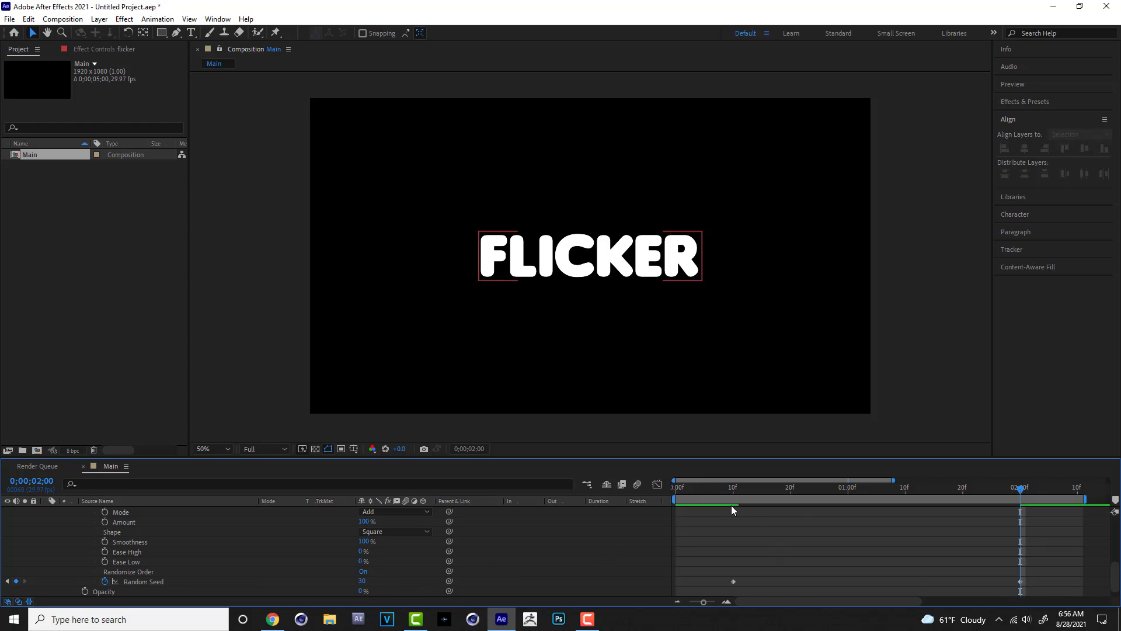
# Preview the animated Random Seed flicker from 0;00;00;03
pyautogui.click(695, 489)
pyautogui.press('space')
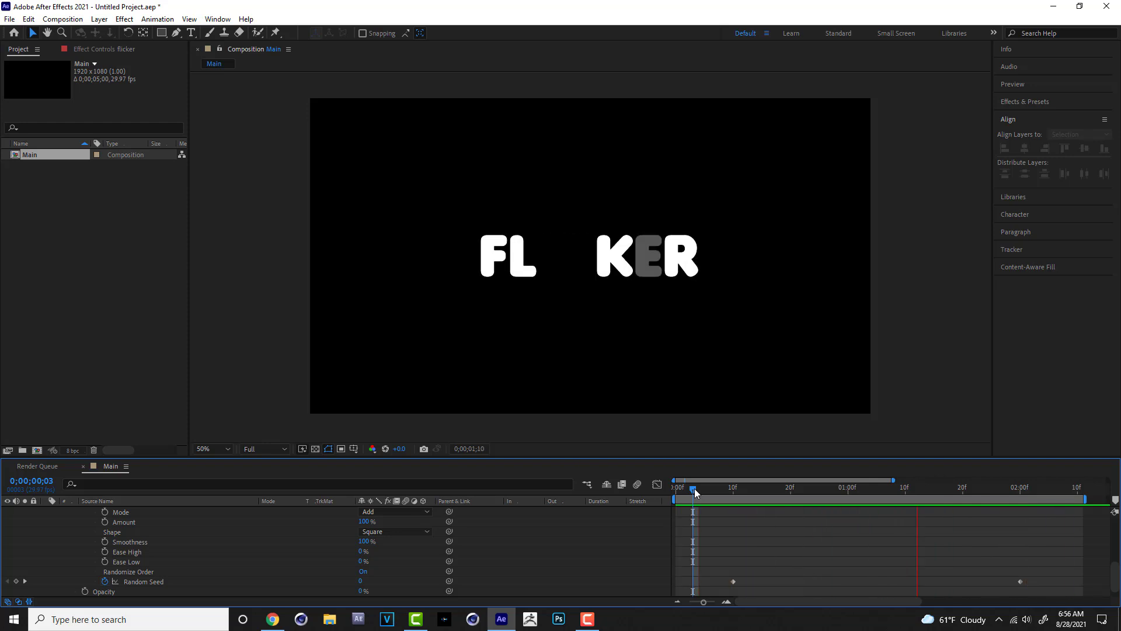
pyautogui.press('space')
# Examine the partly transparent letters up close at frames 12, 19 and 26
pyautogui.scroll(1, 571, 285)
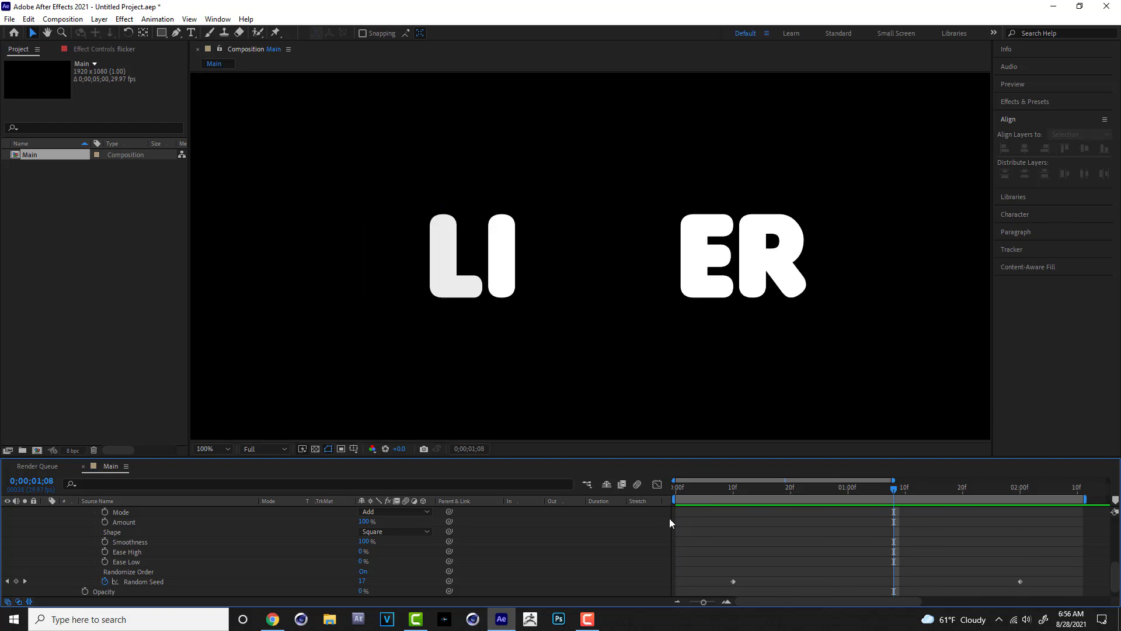
pyautogui.moveTo(733, 490); pyautogui.dragTo(745, 492)
pyautogui.click(400, 234)
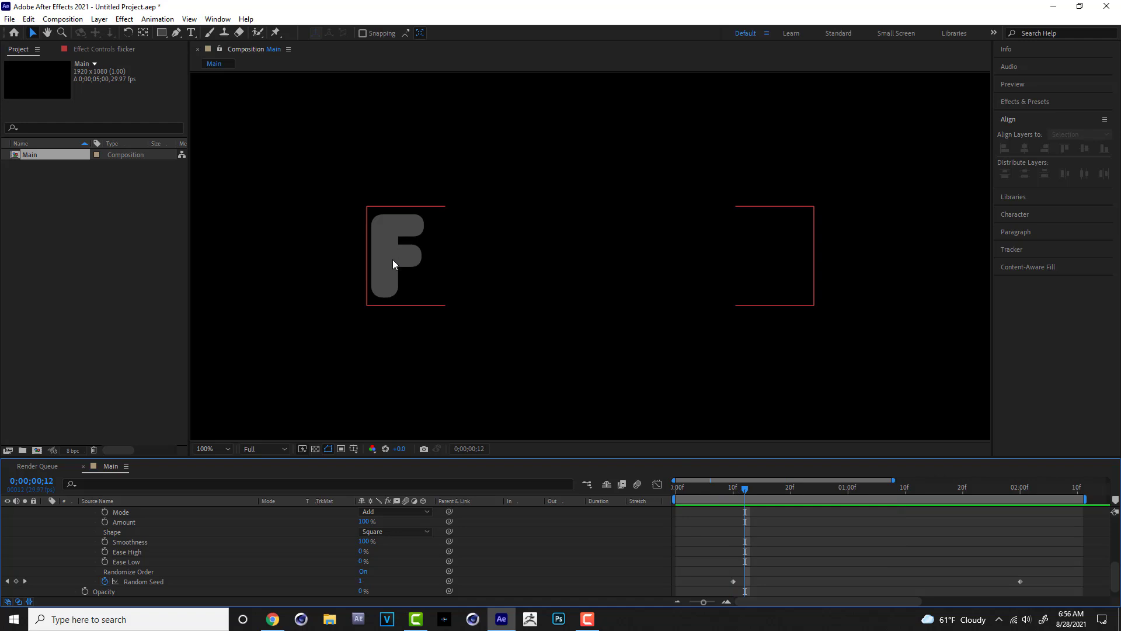
pyautogui.moveTo(745, 489); pyautogui.dragTo(782, 490)
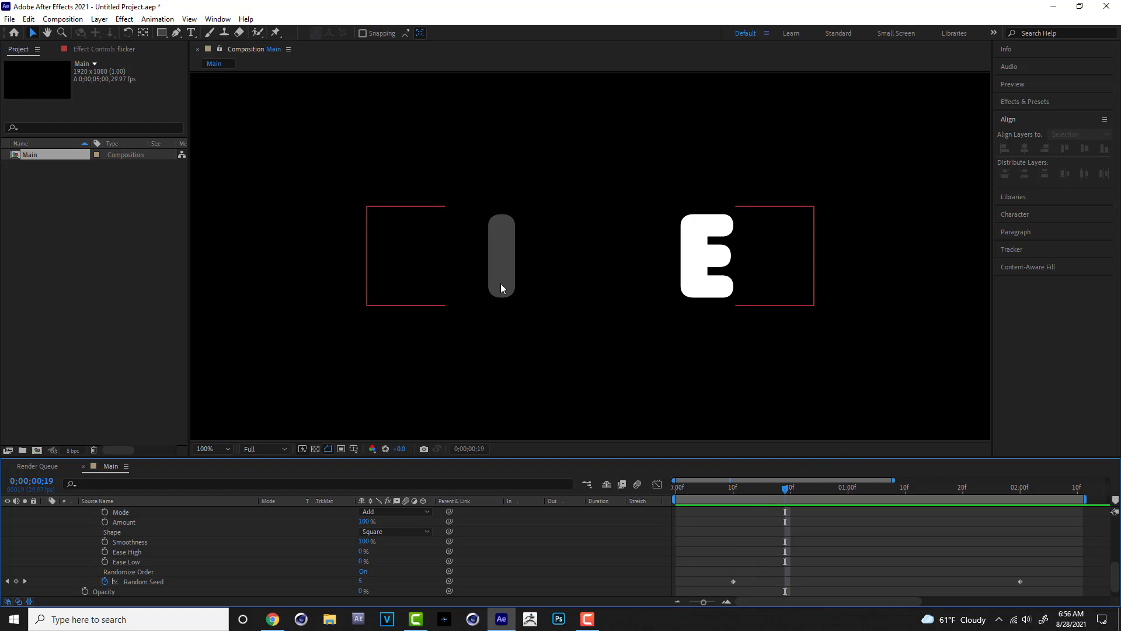
pyautogui.moveTo(784, 488); pyautogui.dragTo(825, 493)
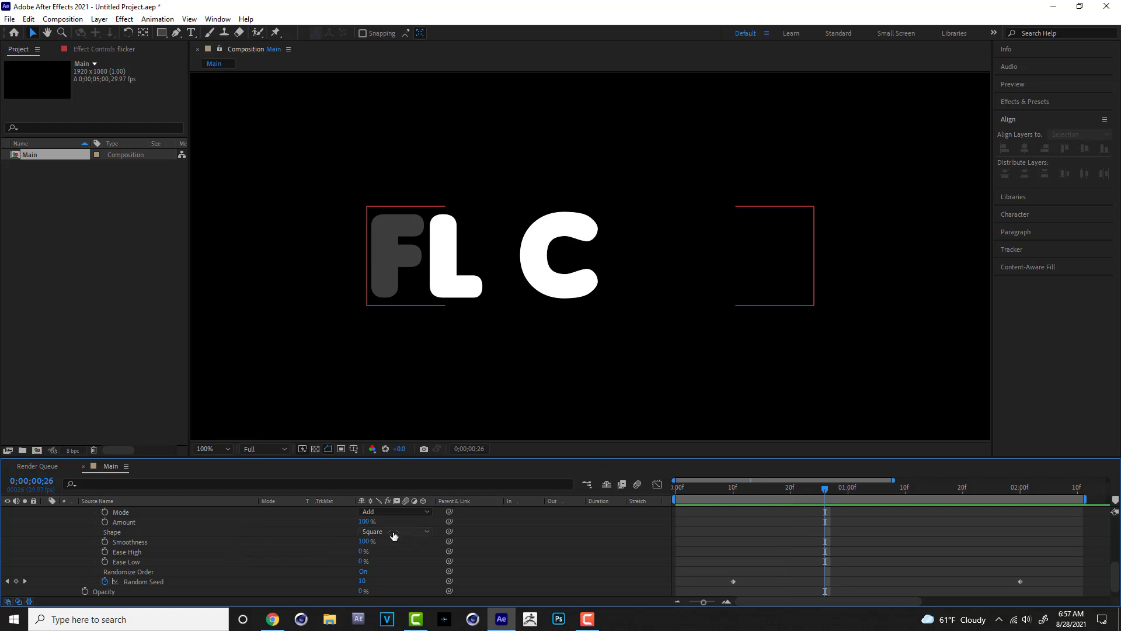
# Set the range selector's Smoothness to 0%
pyautogui.click(147, 542)
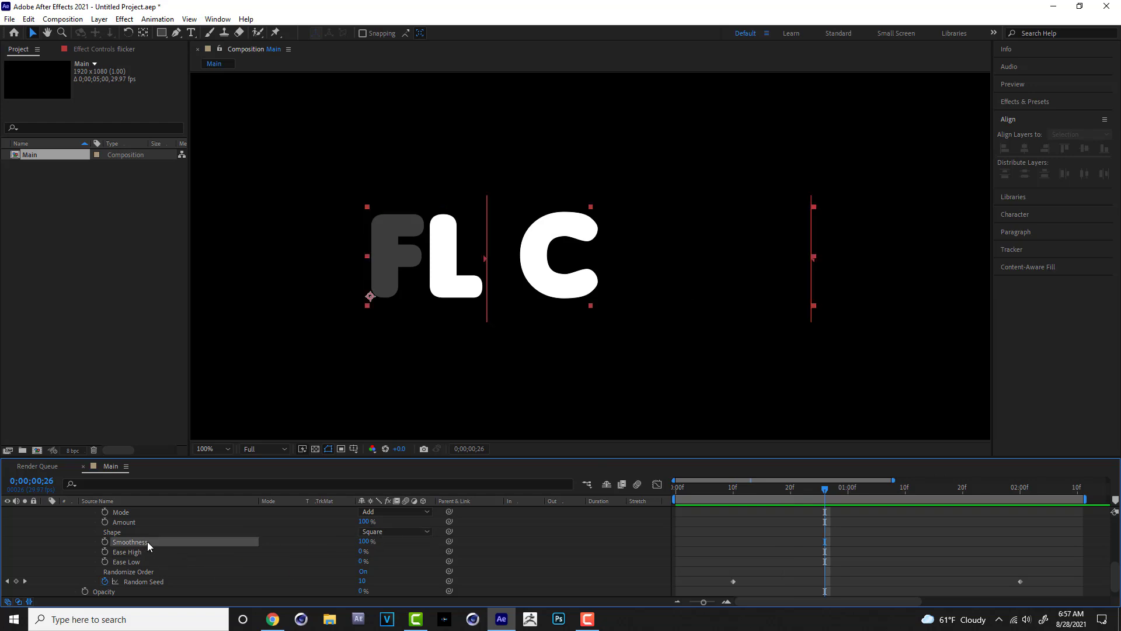
pyautogui.moveTo(363, 543); pyautogui.dragTo(320, 547)
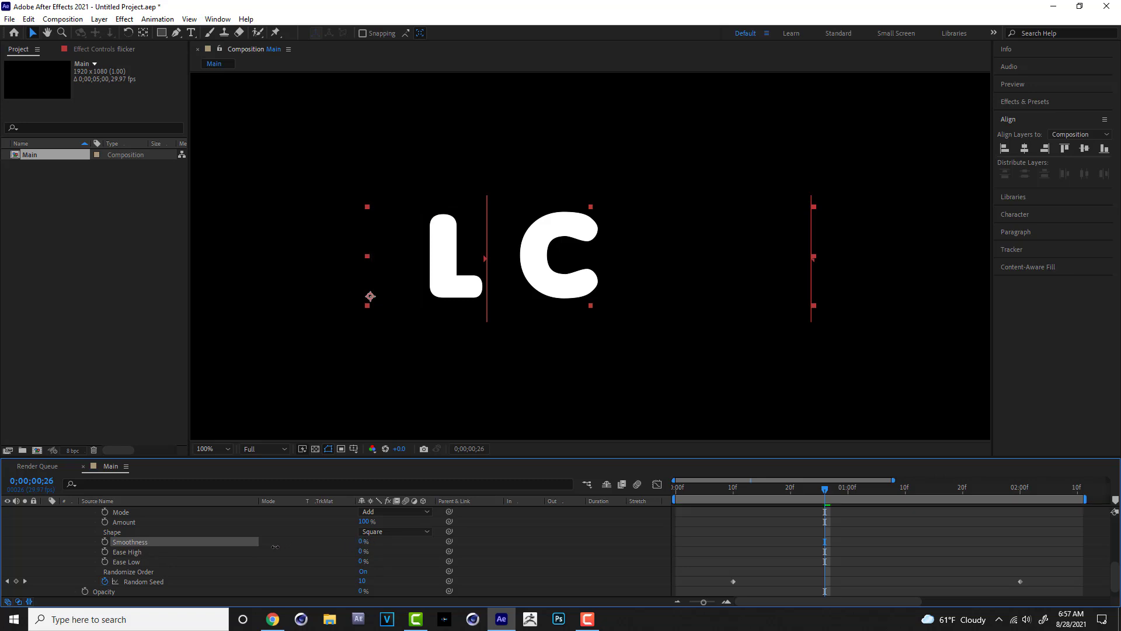
pyautogui.press(',')
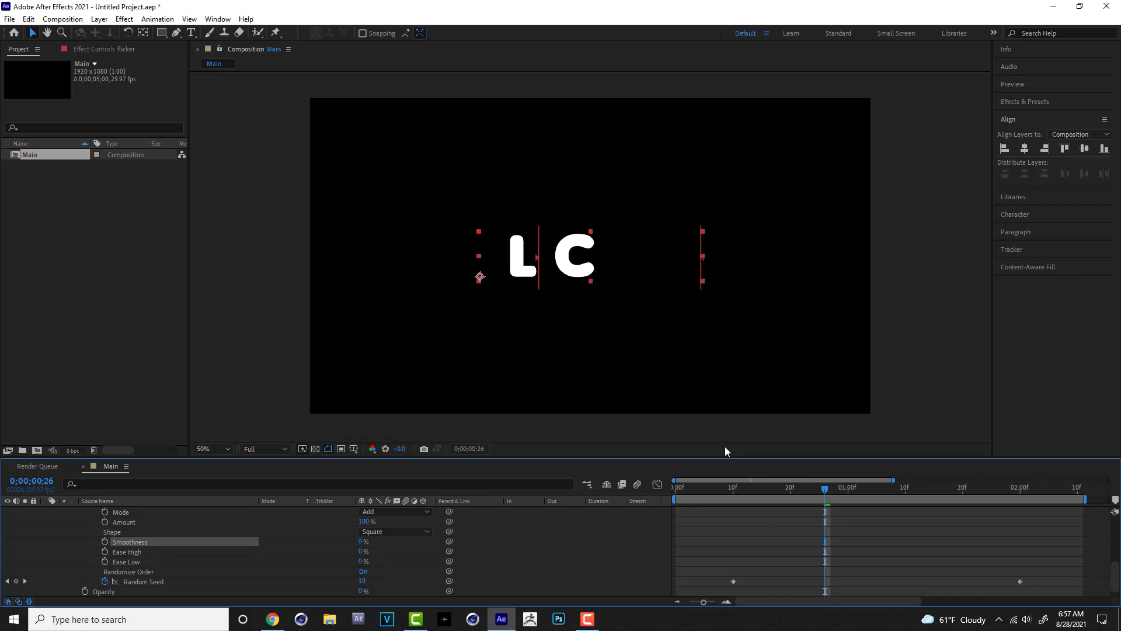
# Preview the hard-edged flicker from the beginning and again from 0;00;00;09
pyautogui.press('Home')
pyautogui.press('space')
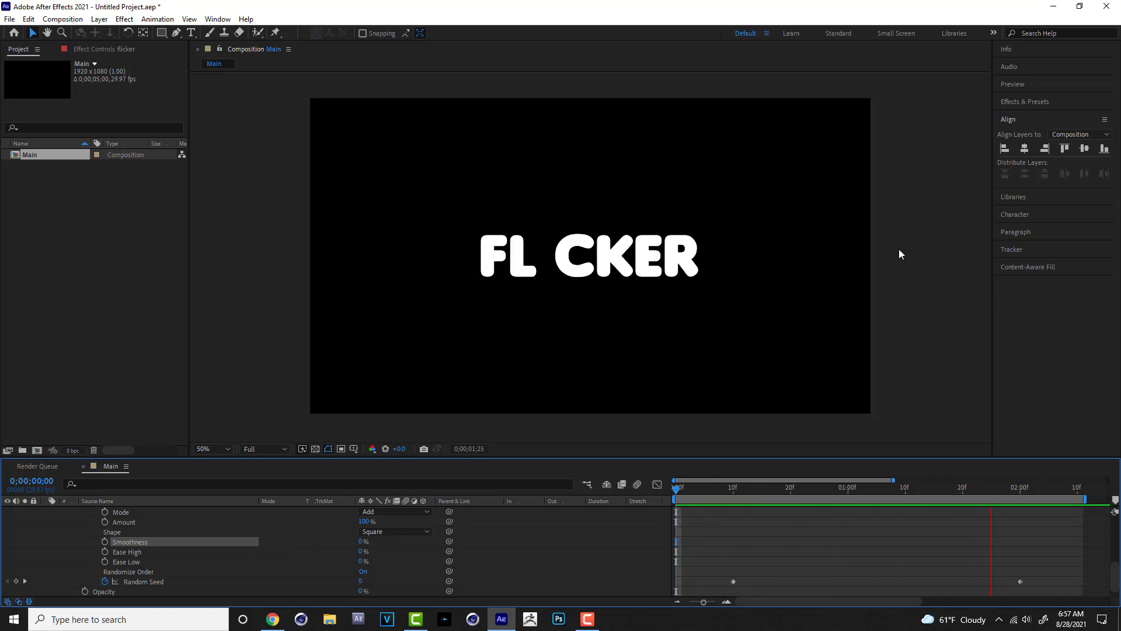
pyautogui.moveTo(775, 486); pyautogui.dragTo(726, 497)
pyautogui.press('.')
pyautogui.scroll(-2, 818, 324)
pyautogui.press('space')
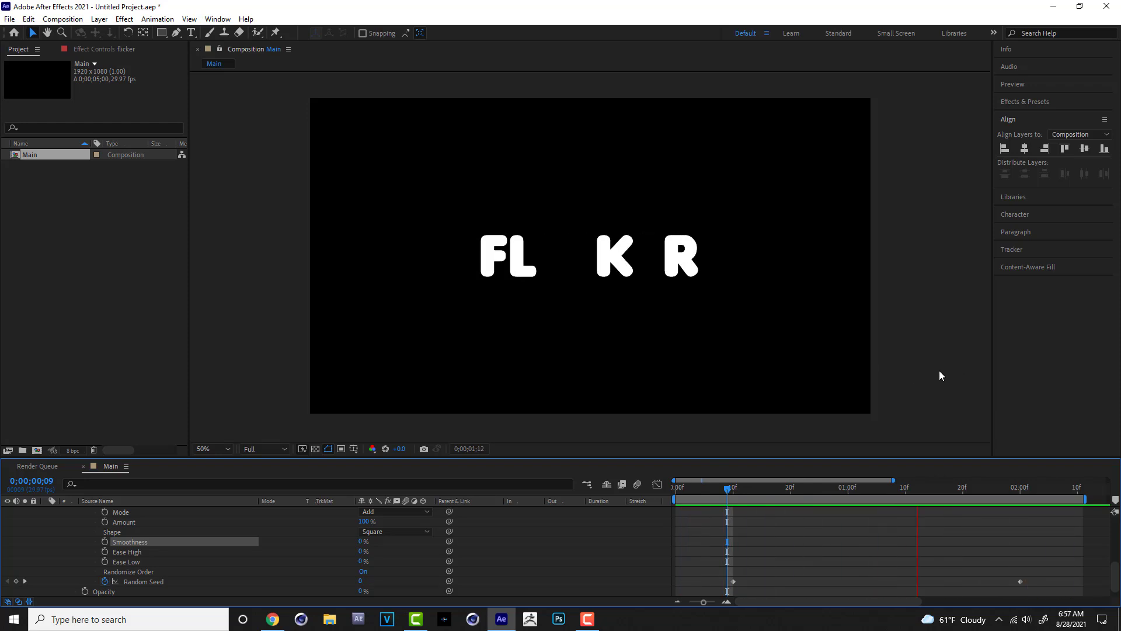
pyautogui.press('space')
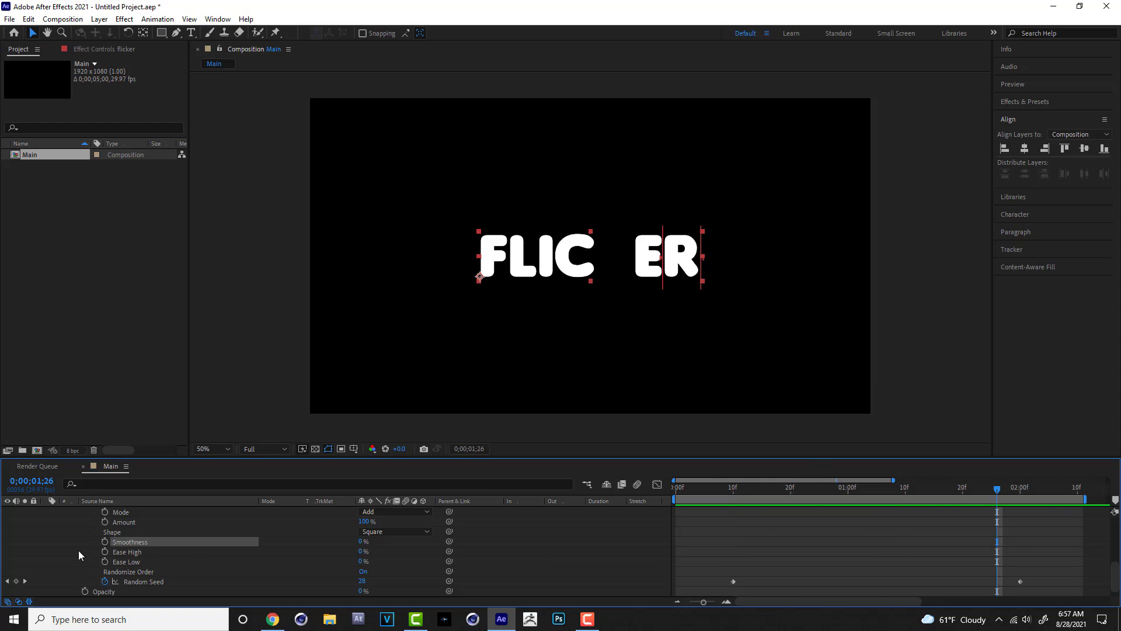
# Collapse the flicker text layer, duplicate it, and give the duplicate a purple label
pyautogui.scroll(5, 89, 551)
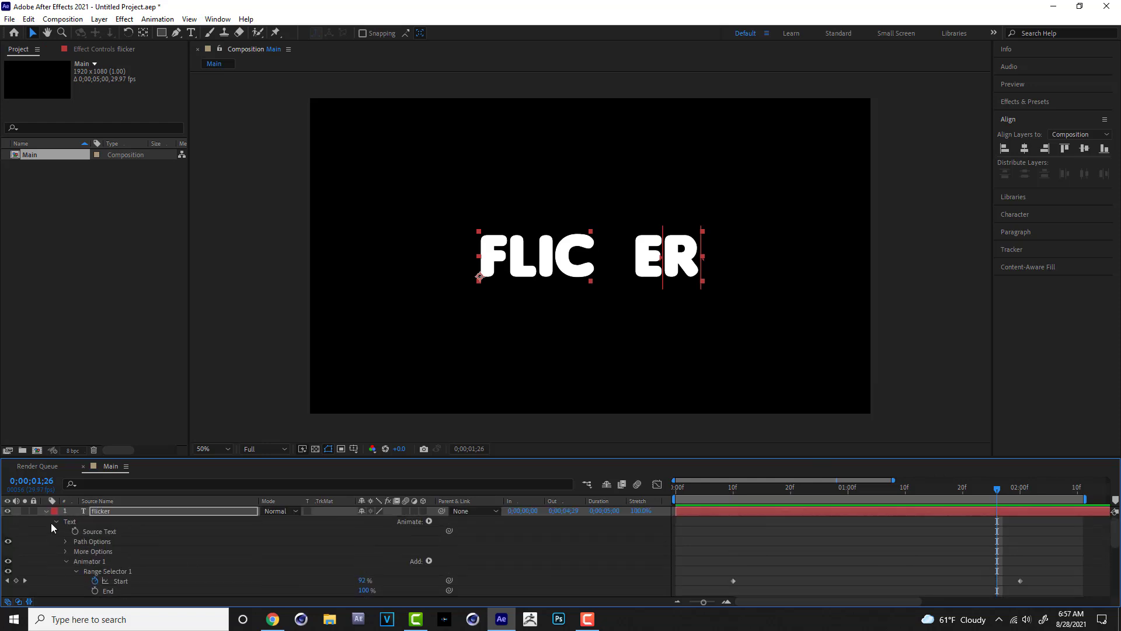
pyautogui.click(45, 511)
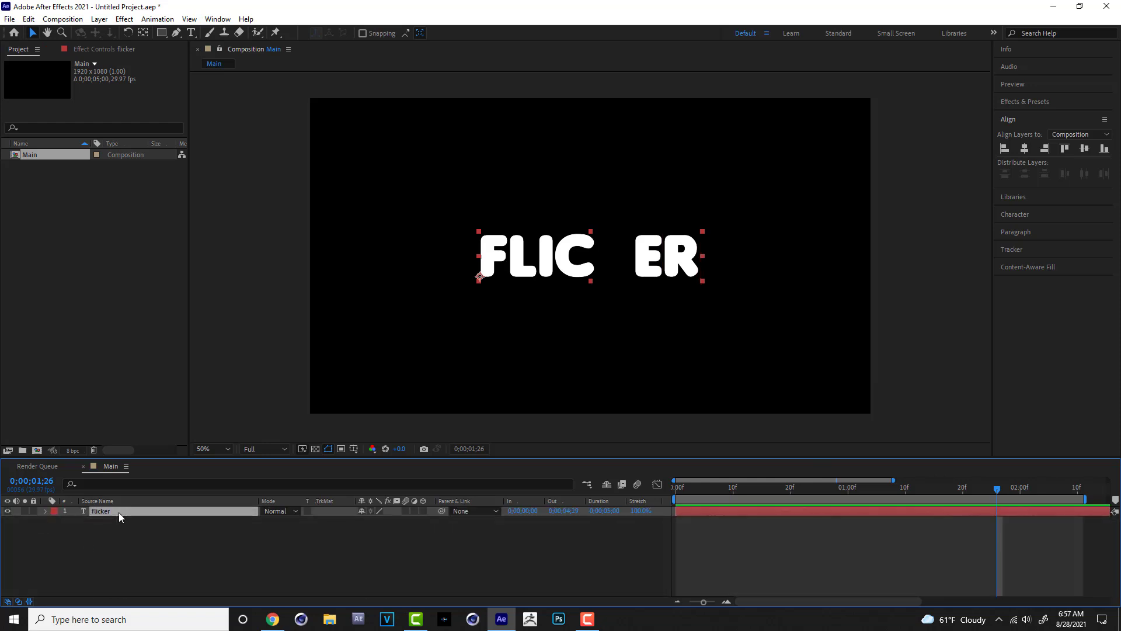
pyautogui.hotkey('ctrl', 'd')
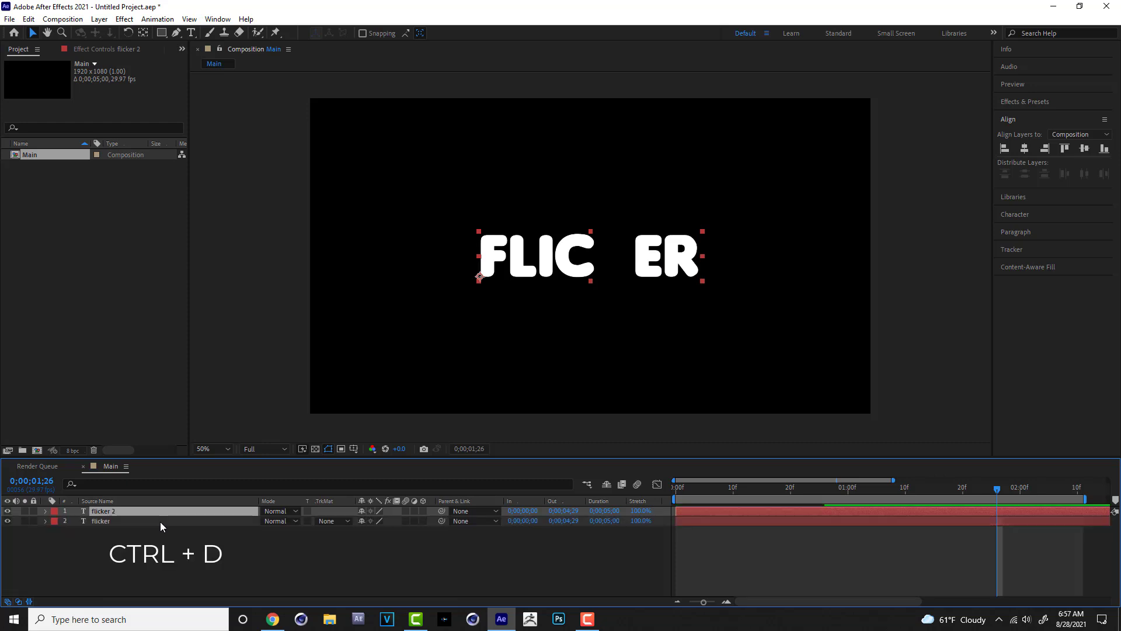
pyautogui.click(57, 512)
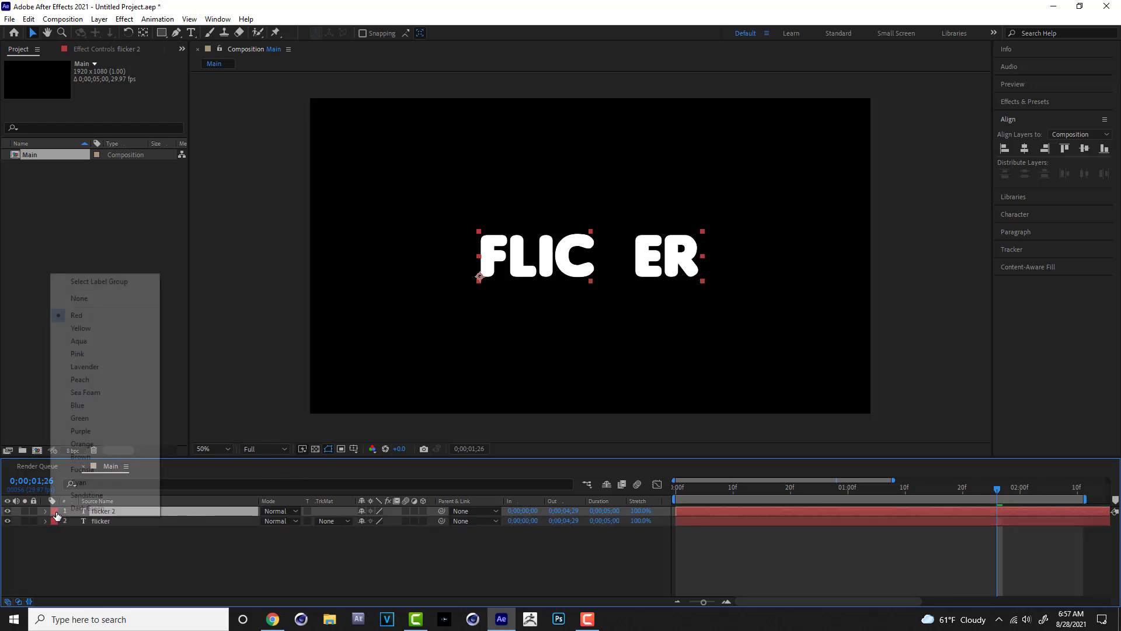
pyautogui.click(91, 432)
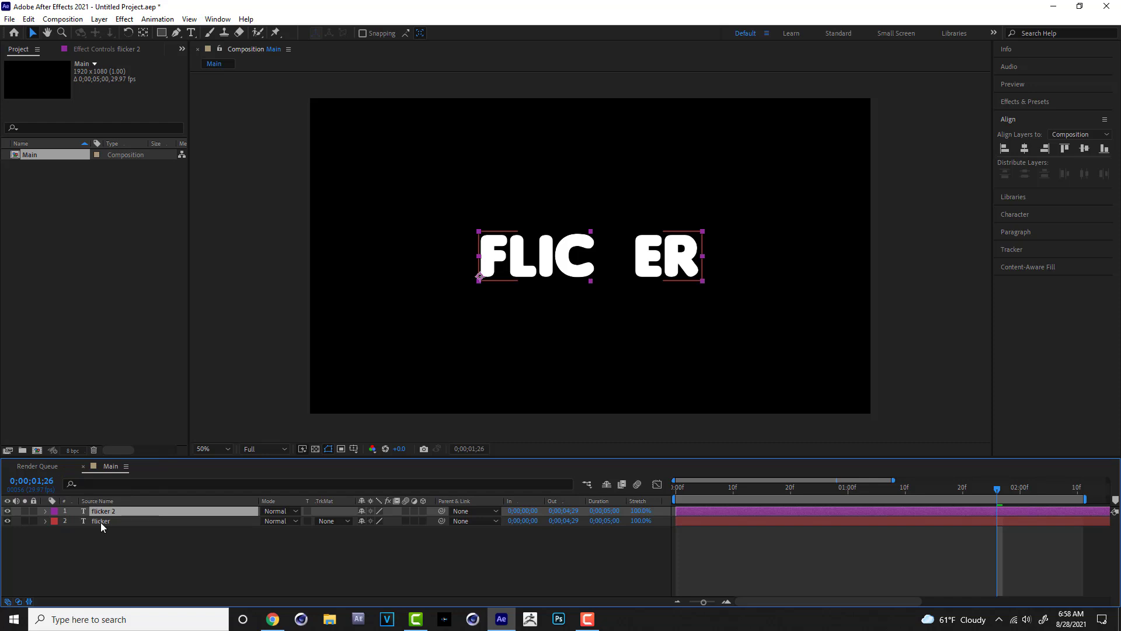
# Hide the original flicker layer and select the flicker 2 duplicate
pyautogui.click(101, 521)
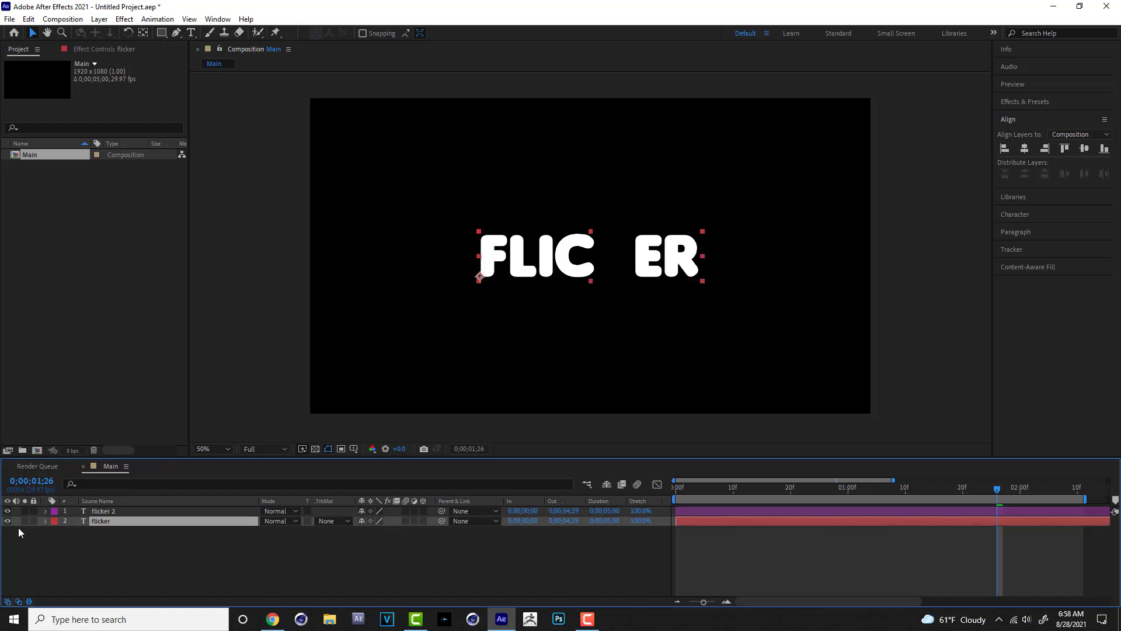
pyautogui.click(7, 521)
pyautogui.click(104, 511)
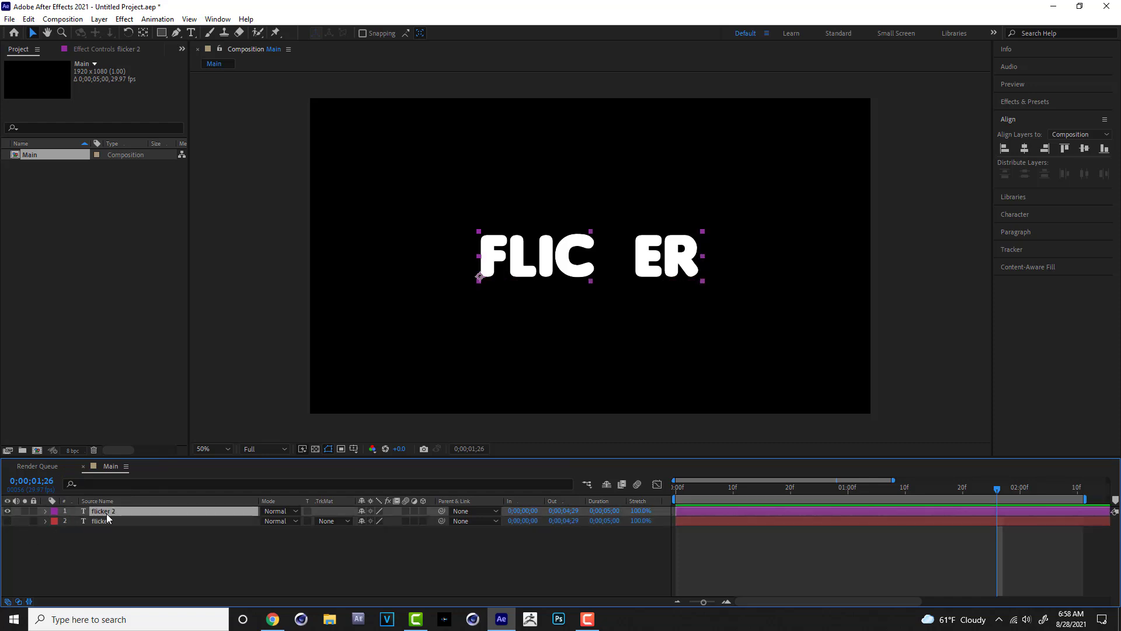
# Give the flicker 2 text a white stroke and set its fill to none
pyautogui.press('.')
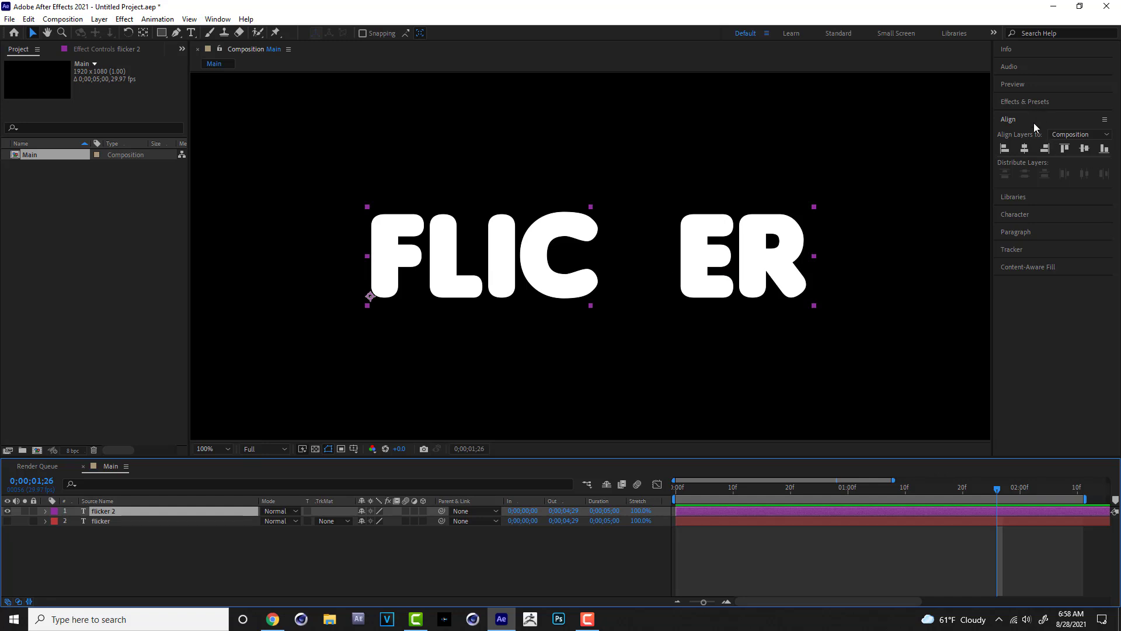
pyautogui.click(1035, 222)
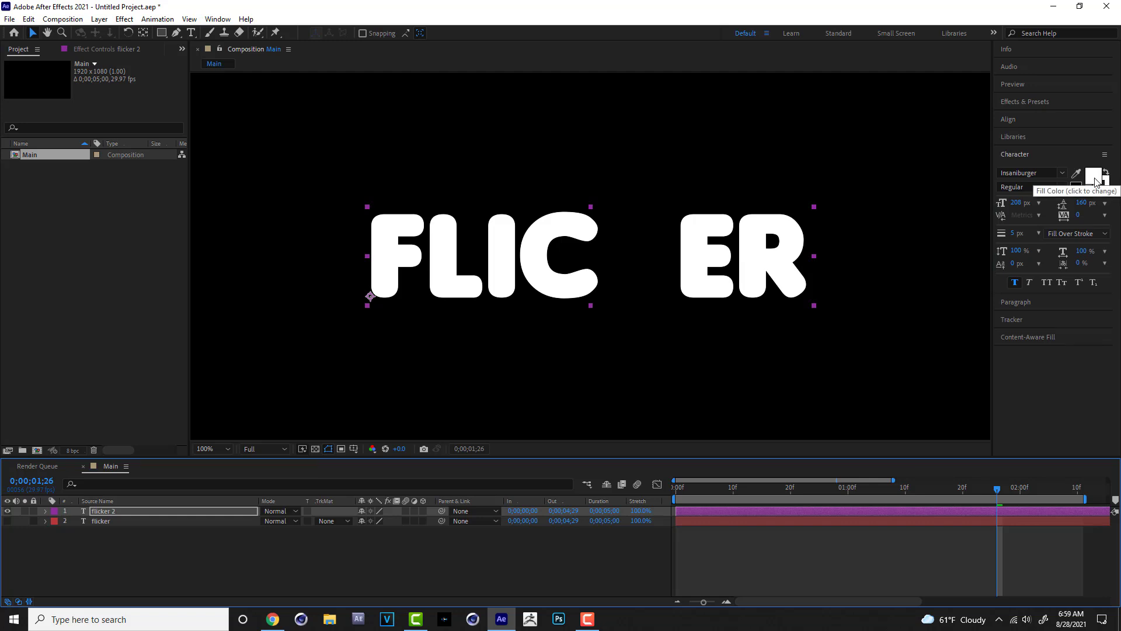
pyautogui.click(1100, 190)
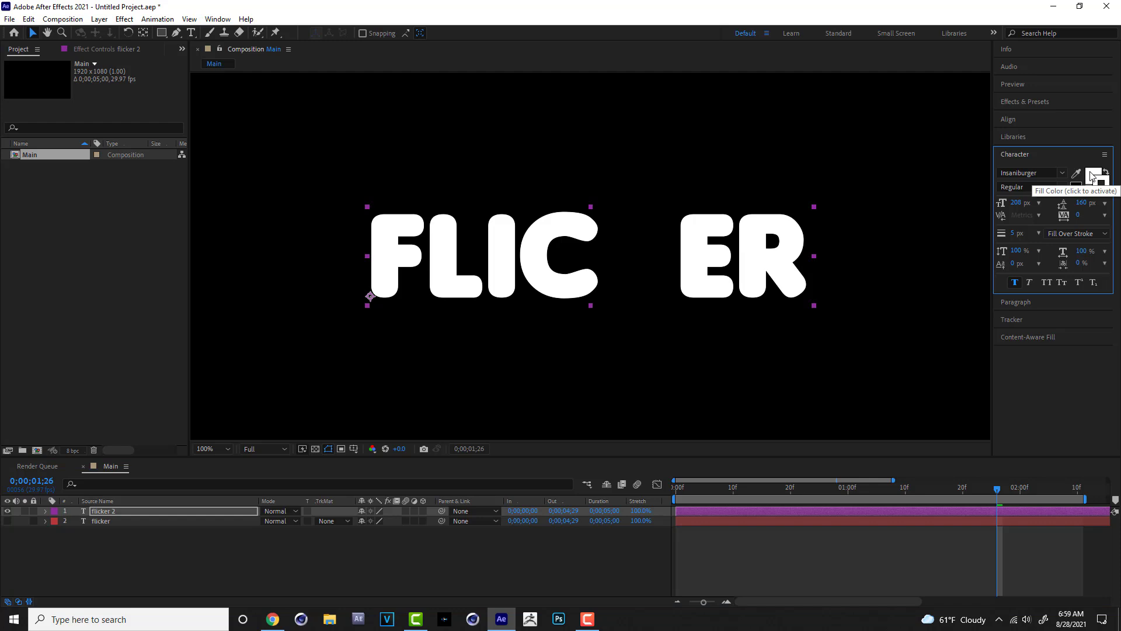
pyautogui.click(1092, 180)
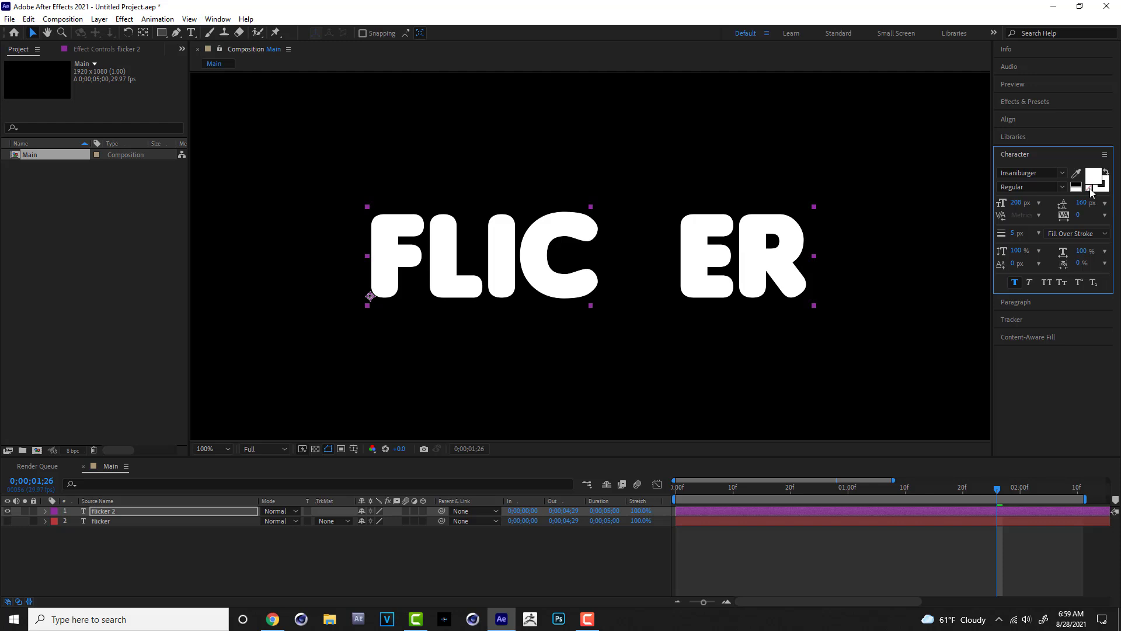
pyautogui.click(1090, 188)
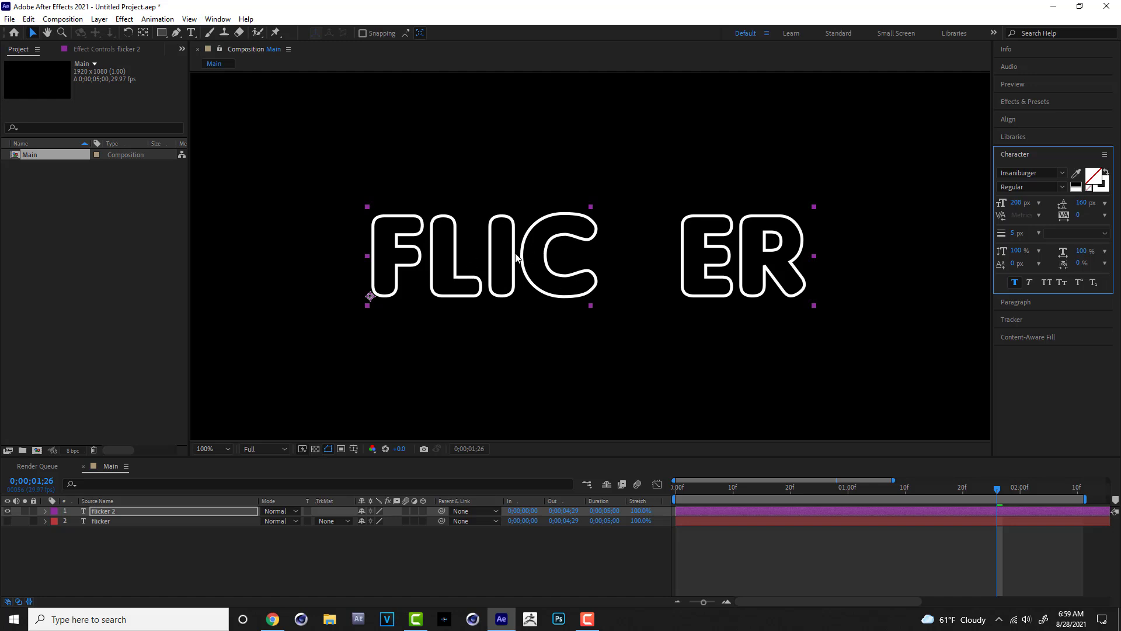
# Set the flicker 2 text's stroke width to 3 px
pyautogui.click(1015, 233)
pyautogui.write('3')
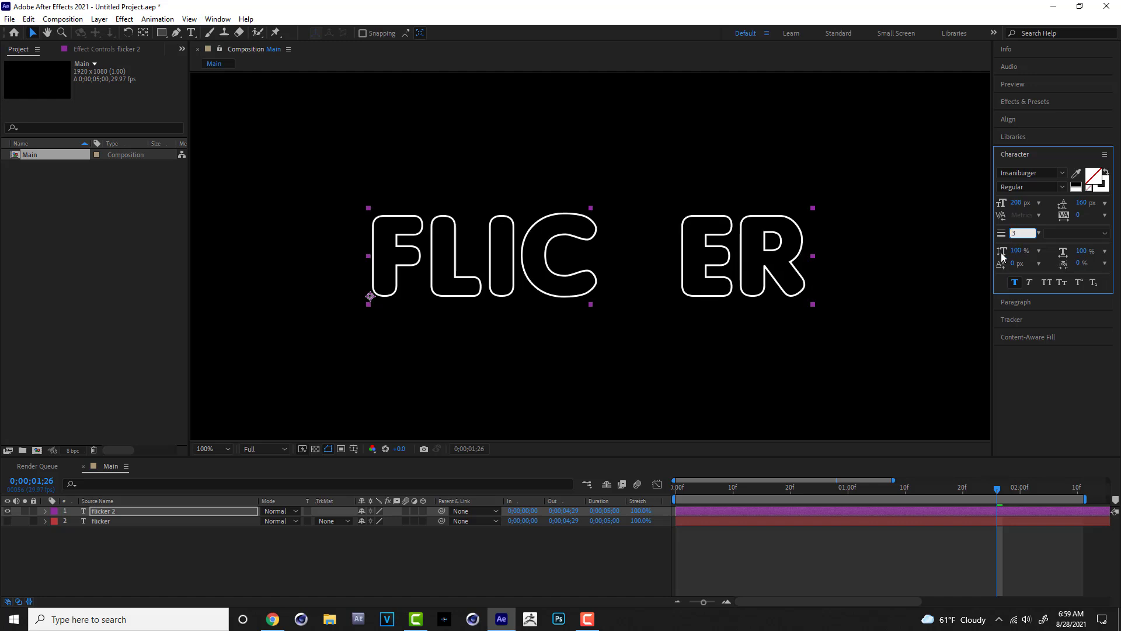
pyautogui.click(931, 273)
pyautogui.press(',')
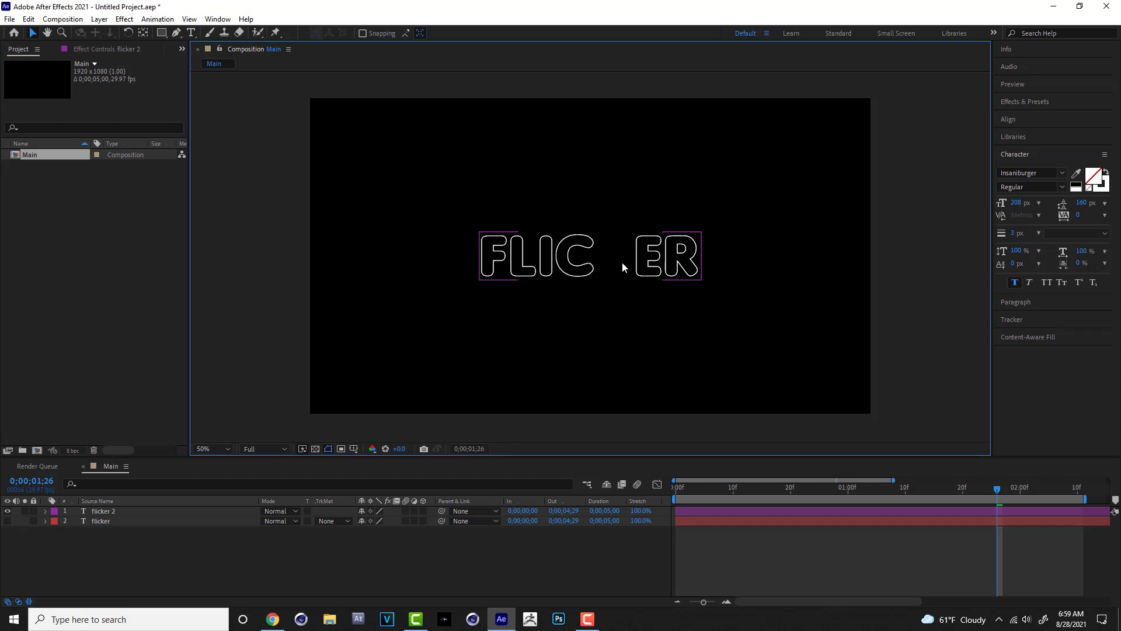
# Show the original flicker layer again and preview both text layers together from the beginning
pyautogui.click(7, 520)
pyautogui.moveTo(716, 498); pyautogui.dragTo(661, 492)
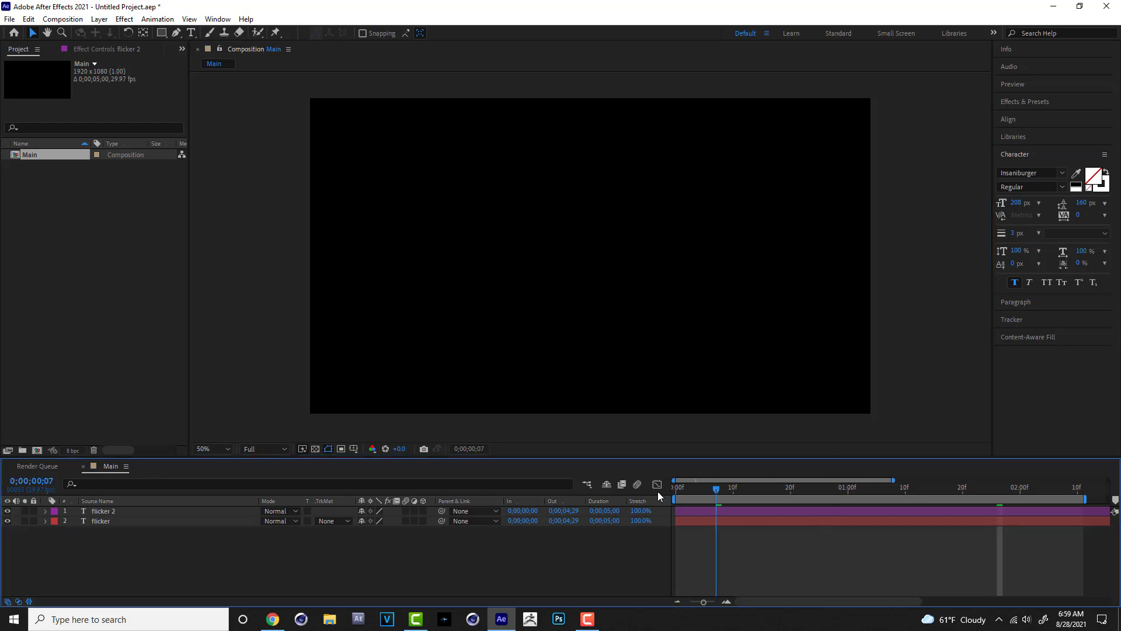
pyautogui.press('space')
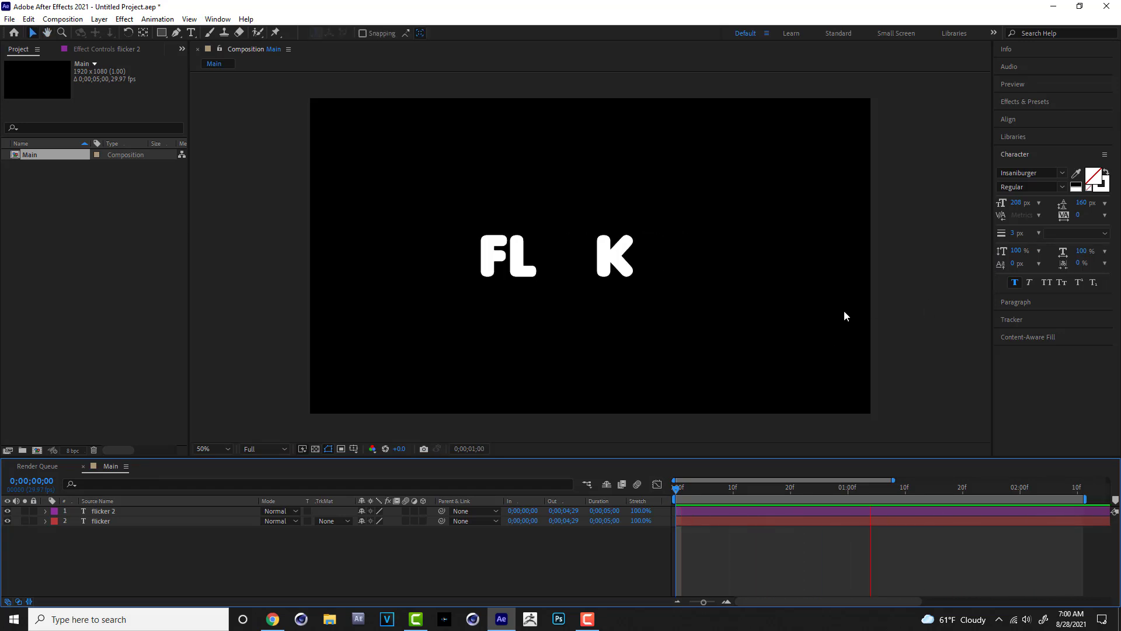
pyautogui.press('space')
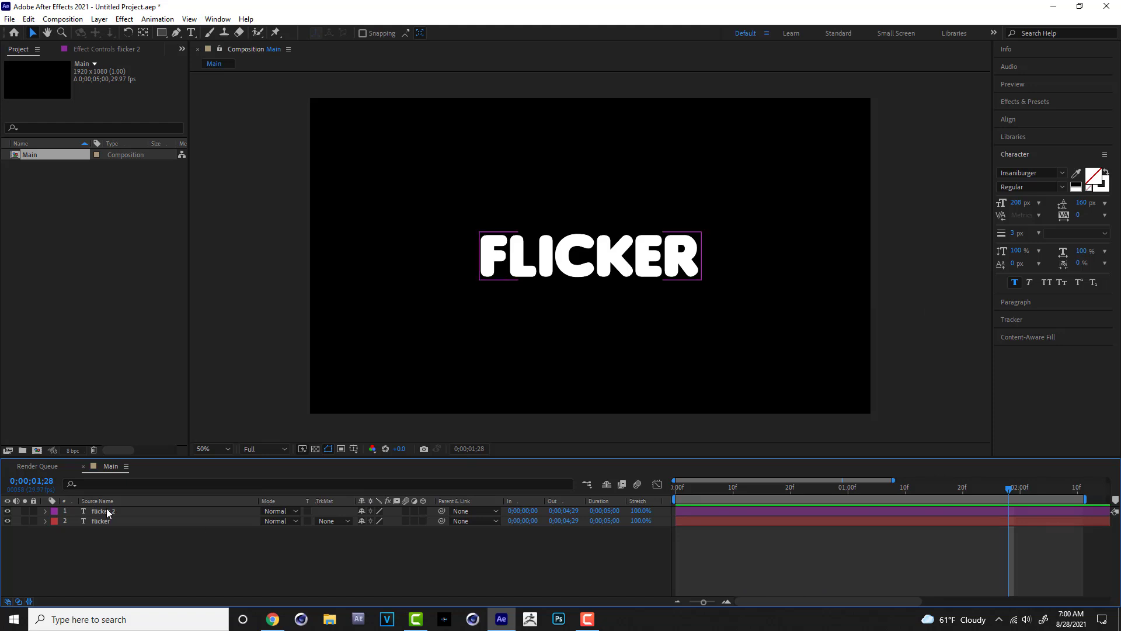
# Set the Offset of Range Selector 1 in the flicker 2 layer's text animator to 25%
pyautogui.click(103, 512)
pyautogui.click(46, 512)
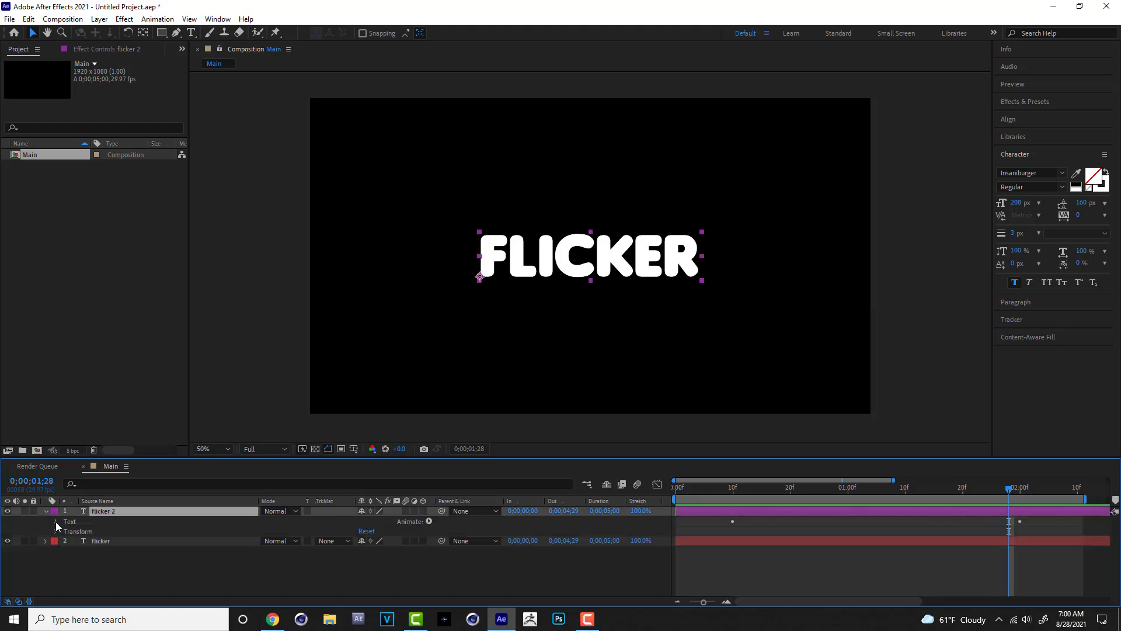
pyautogui.click(55, 522)
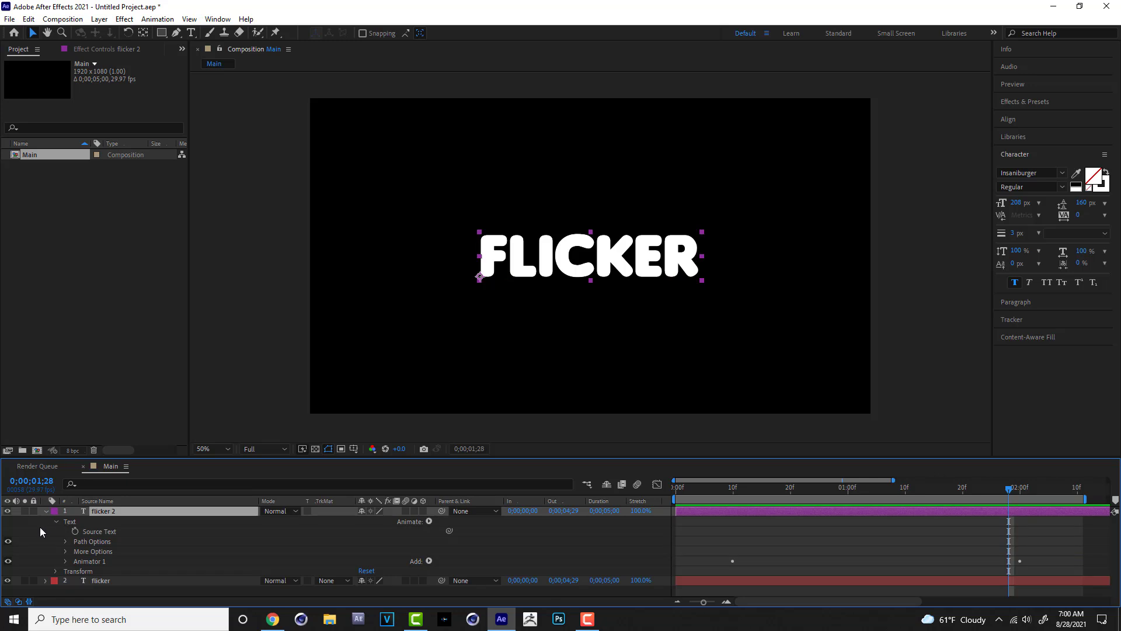
pyautogui.click(65, 561)
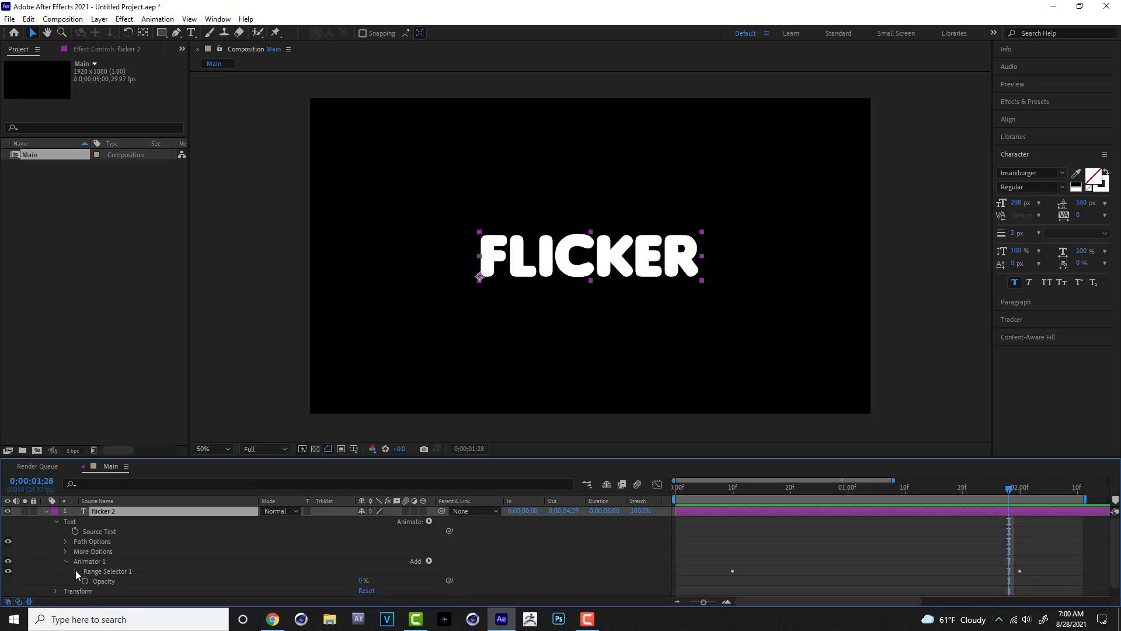
pyautogui.click(76, 571)
pyautogui.scroll(-3, 205, 573)
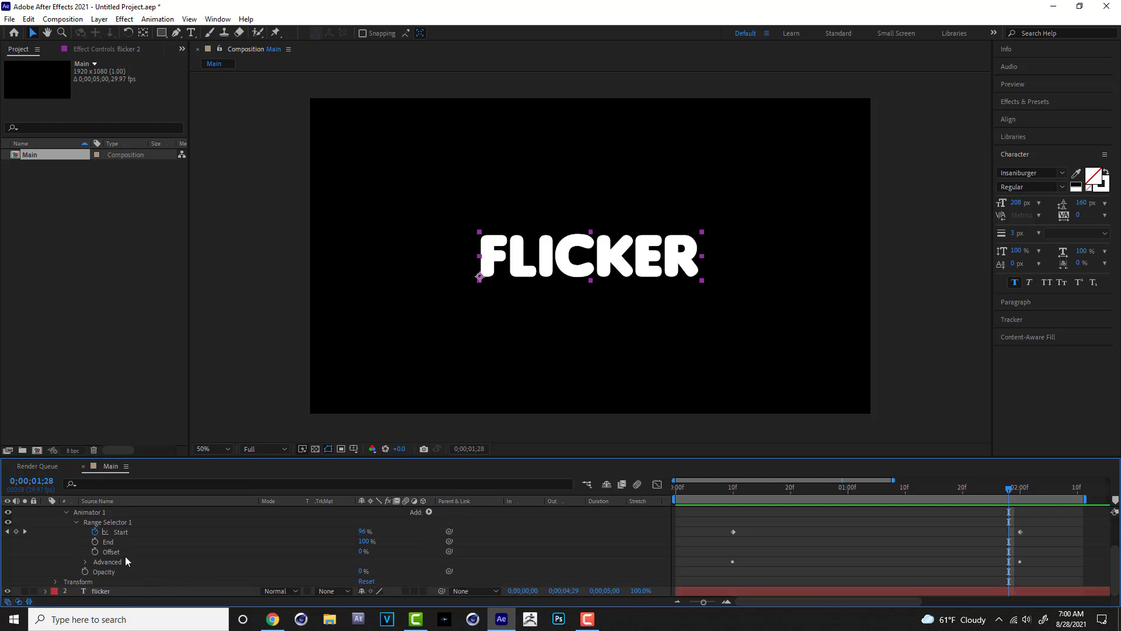
pyautogui.click(120, 552)
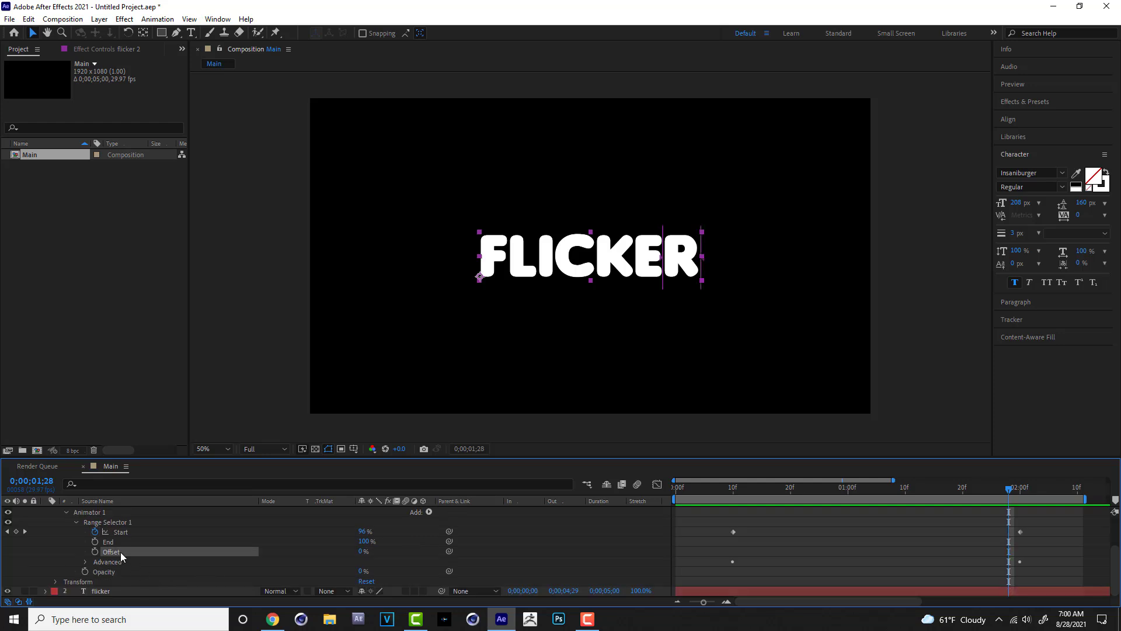
pyautogui.click(362, 552)
pyautogui.write('25')
pyautogui.click(408, 553)
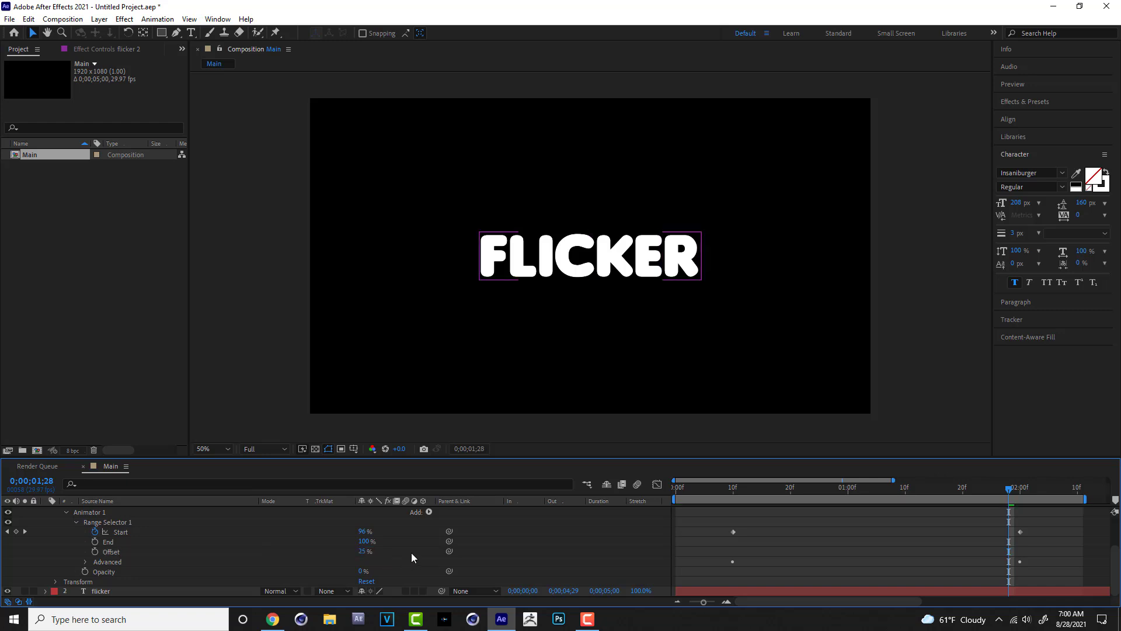
# Preview the offset flicker of both text layers and return to the first frame
pyautogui.click(717, 492)
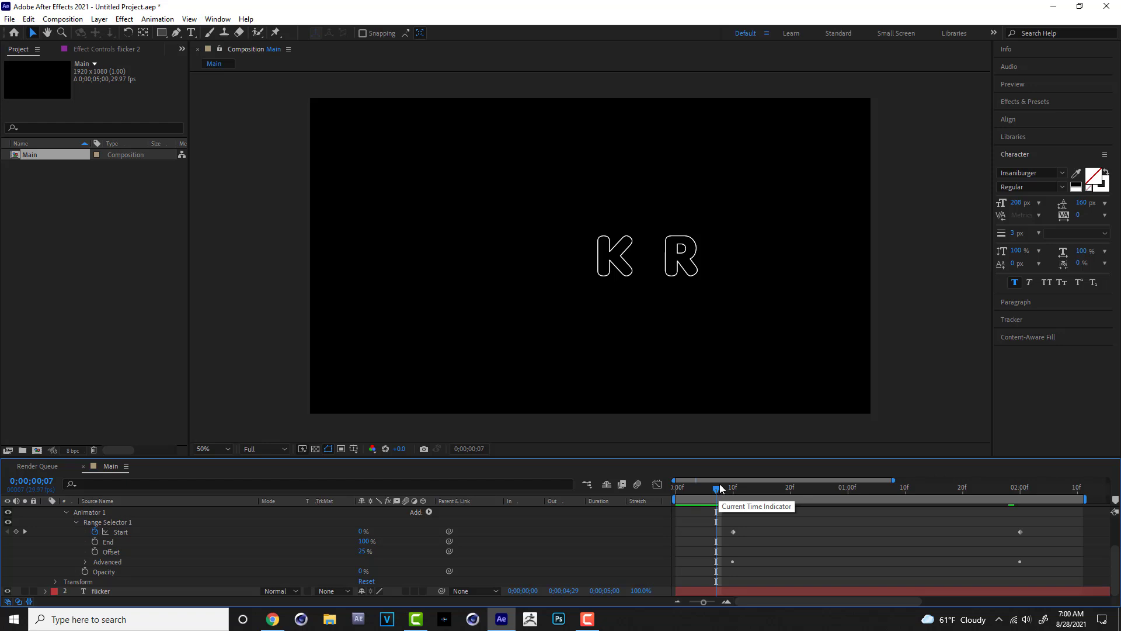
pyautogui.press('space')
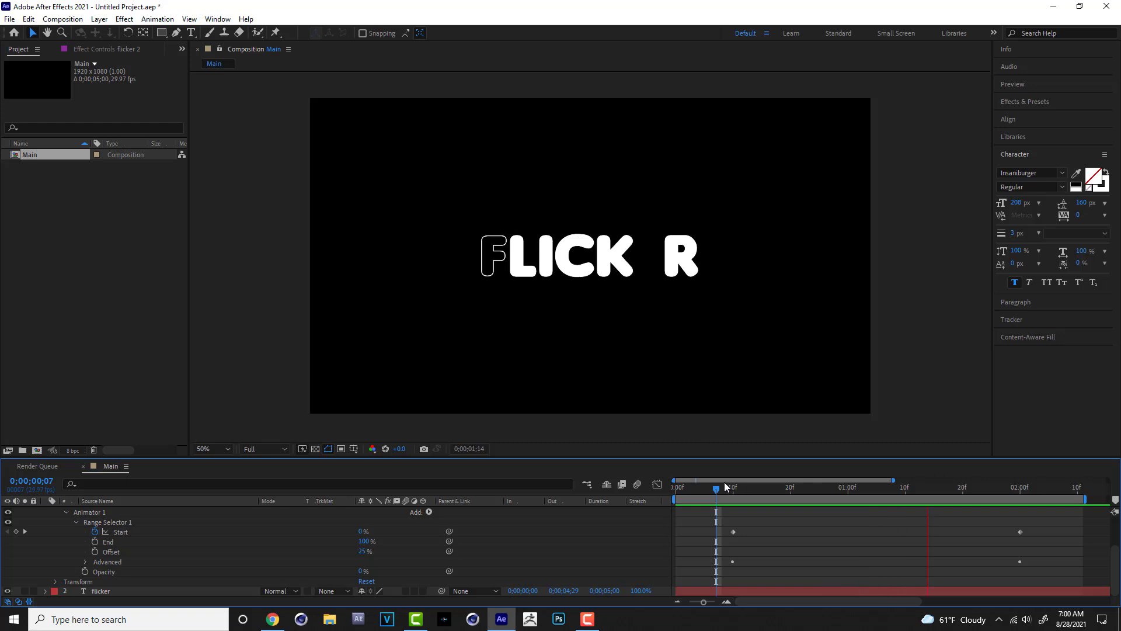
pyautogui.click(704, 488)
pyautogui.moveTo(694, 489); pyautogui.dragTo(667, 502)
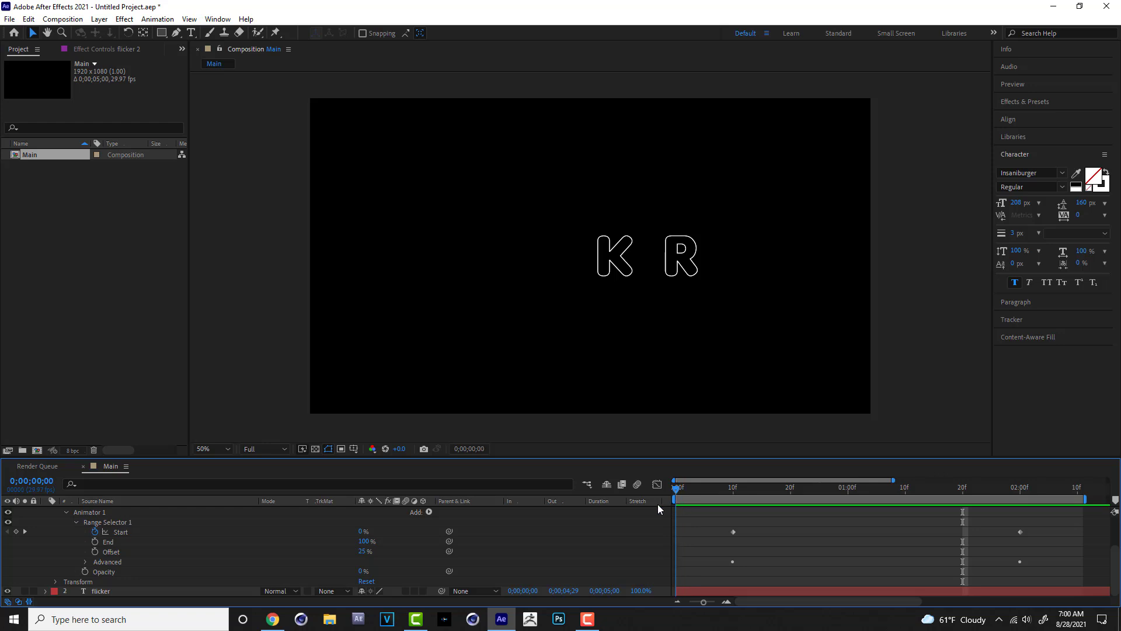
# Keyframe the flicker 2 layer's opacity at 100% on frame 10 and at 0% on frame 0
pyautogui.moveTo(677, 486); pyautogui.dragTo(754, 489)
pyautogui.moveTo(748, 497)
pyautogui.mouseDown()
pyautogui.moveTo(669, 504)
pyautogui.moveTo(733, 491)
pyautogui.mouseUp()
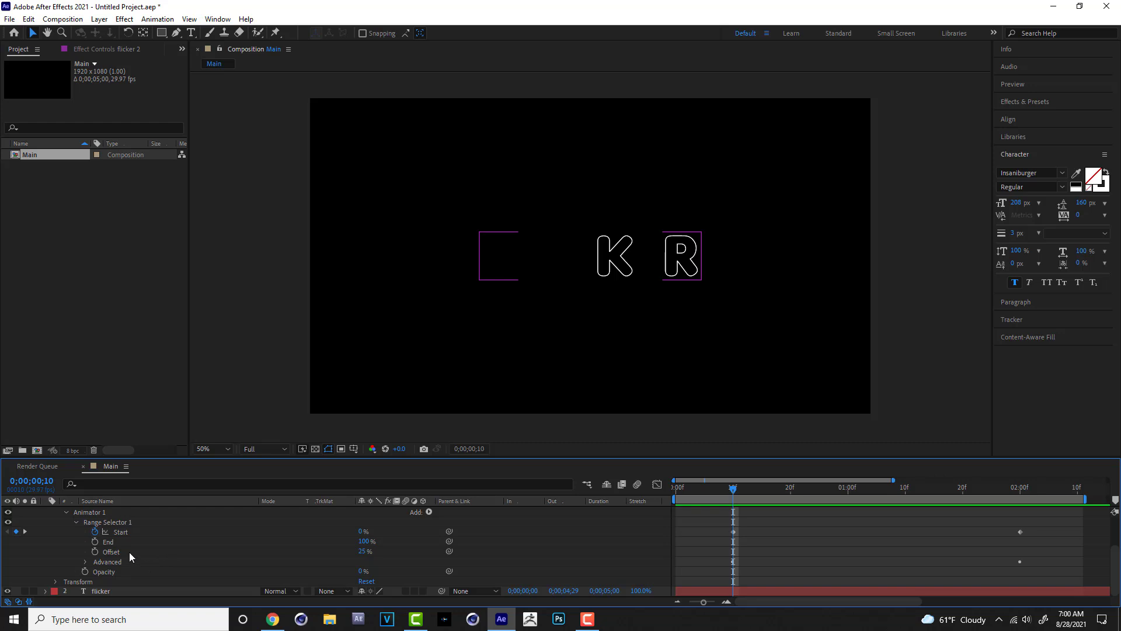
pyautogui.scroll(3, 129, 552)
pyautogui.click(132, 510)
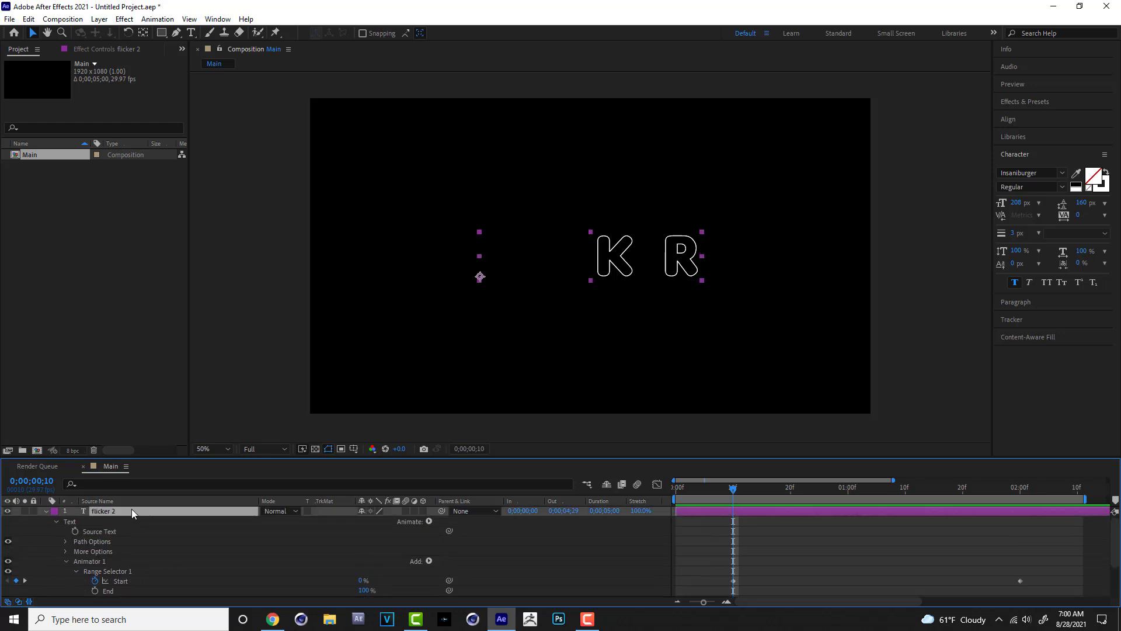
pyautogui.press('t')
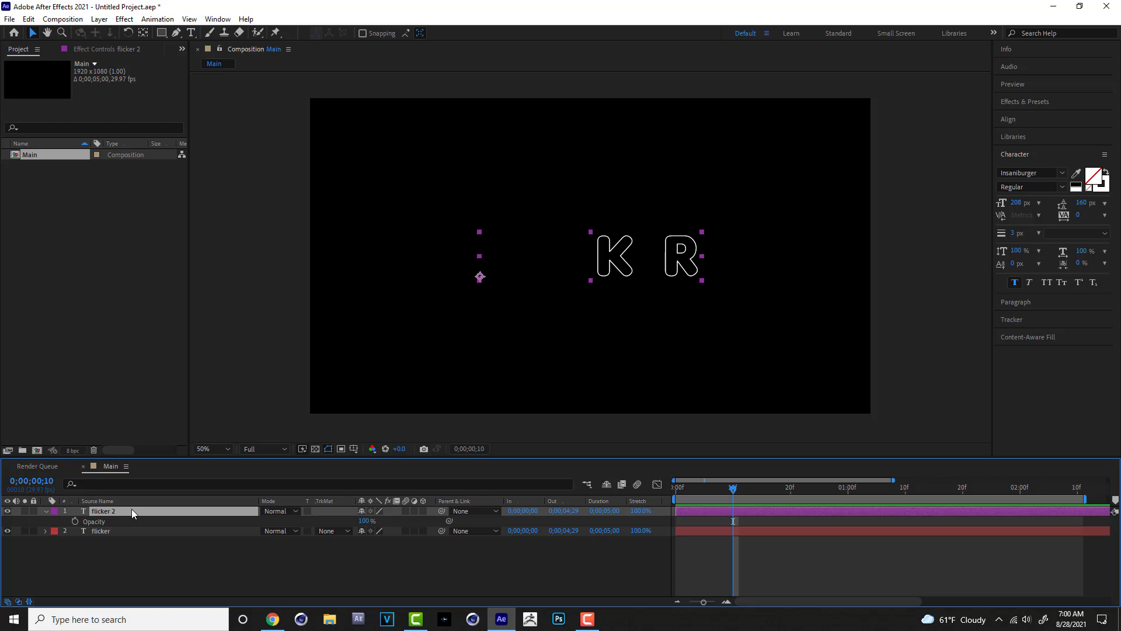
pyautogui.click(75, 520)
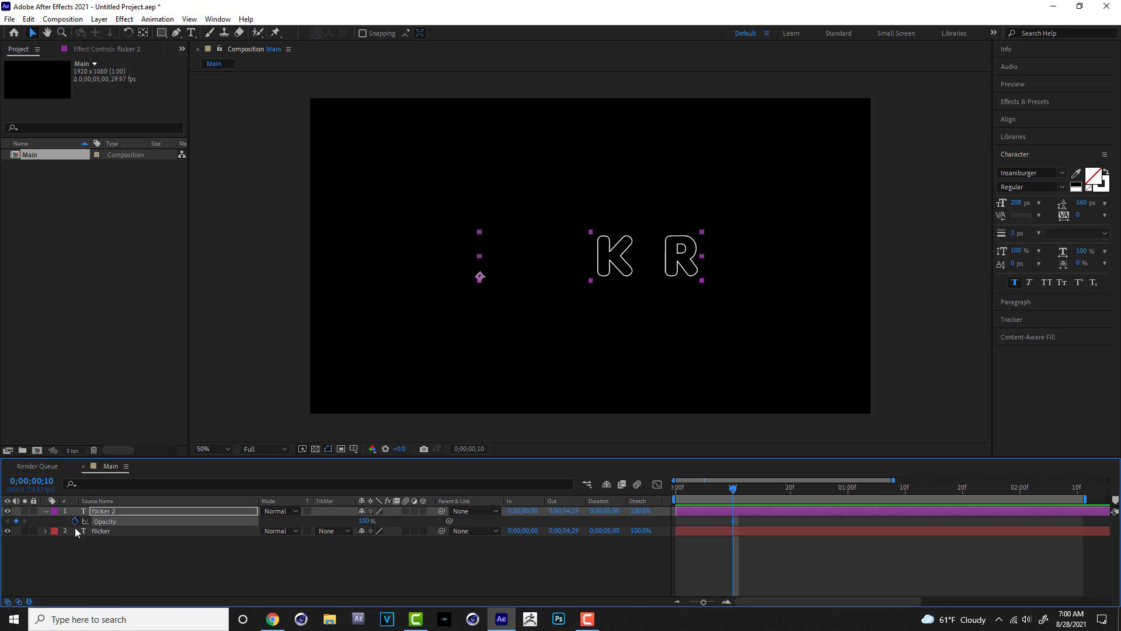
pyautogui.moveTo(731, 489); pyautogui.dragTo(660, 494)
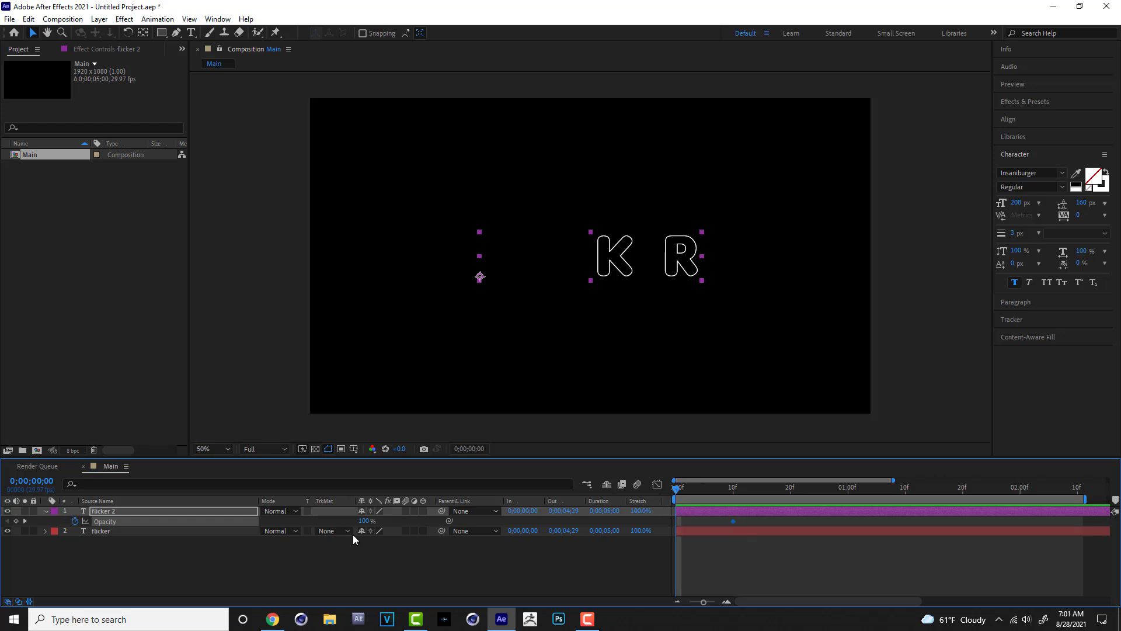
pyautogui.moveTo(367, 525); pyautogui.dragTo(311, 525)
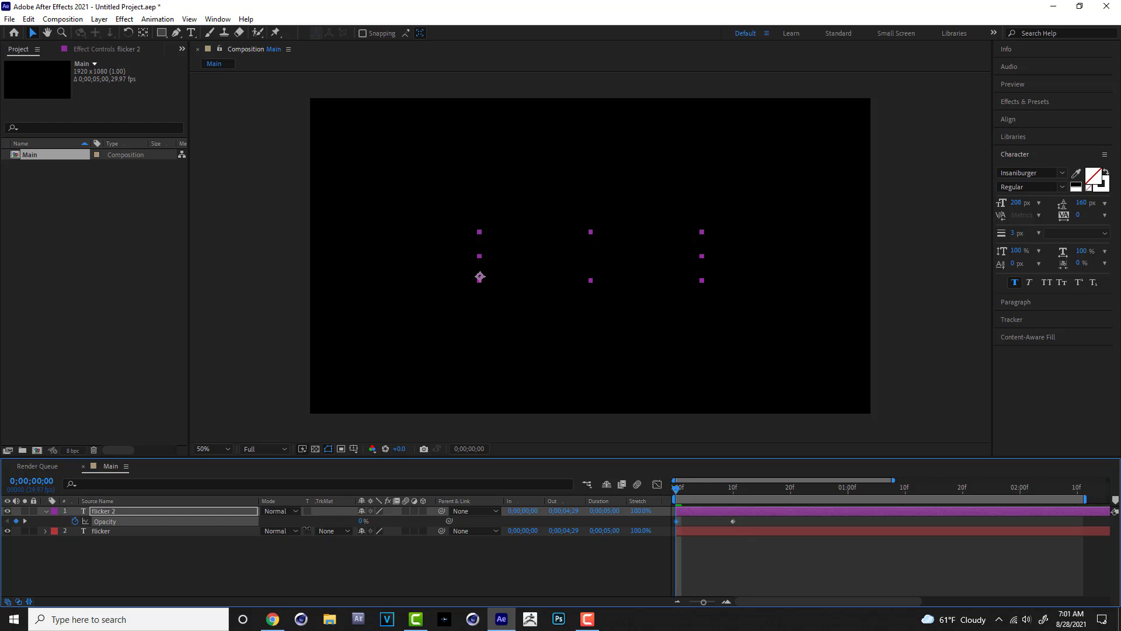
# Play back the composition from the start to check the outline text's opacity fade-in
pyautogui.press('space')
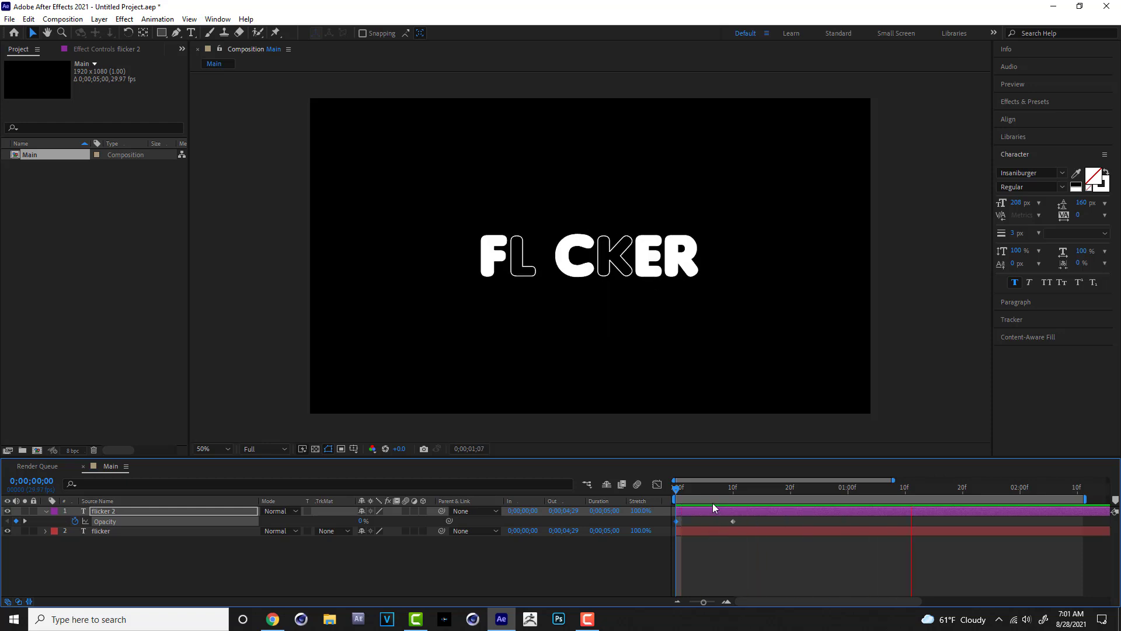
pyautogui.press('space')
pyautogui.moveTo(685, 492); pyautogui.dragTo(672, 523)
pyautogui.press('space')
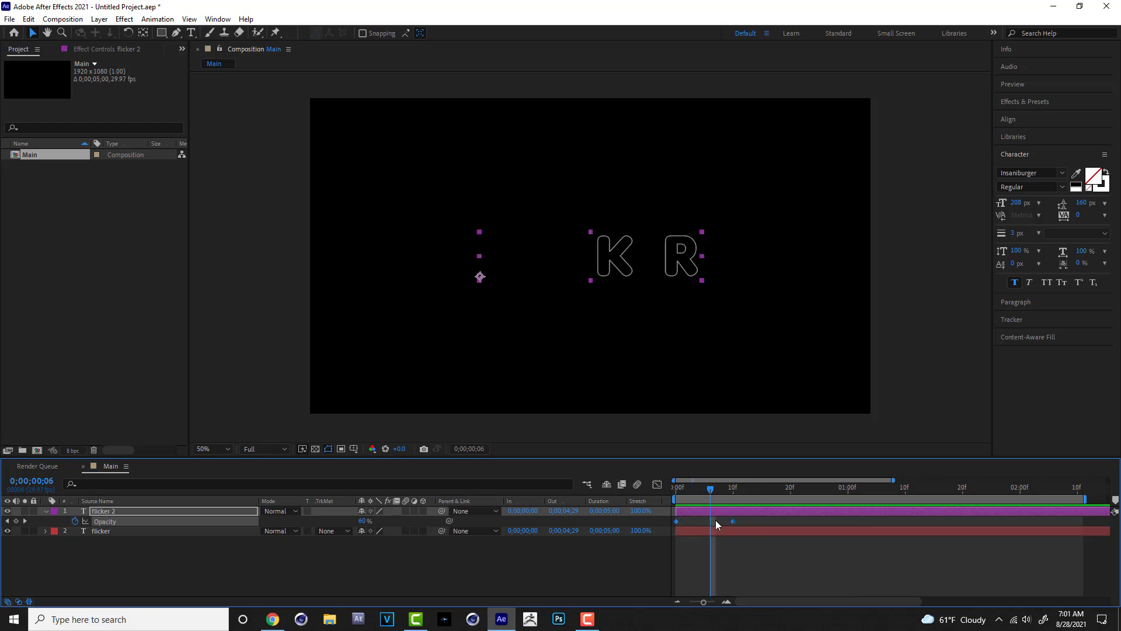
# Convert both flicker 2 opacity keyframes to hold keyframes and preview the reveal from the beginning
pyautogui.rightClick(733, 521)
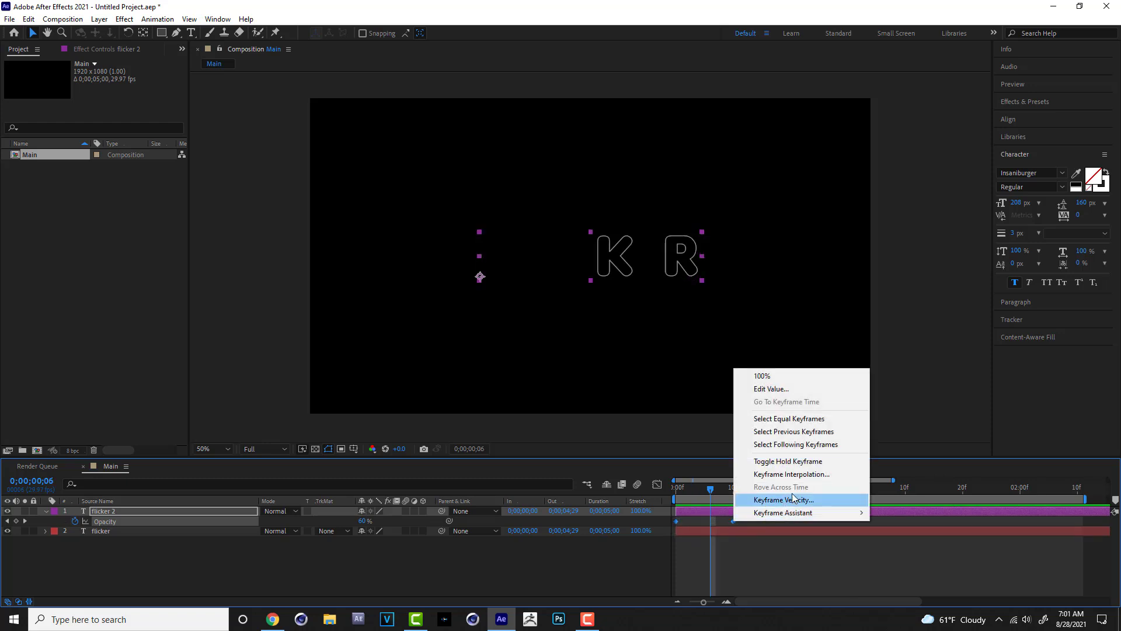
pyautogui.click(829, 465)
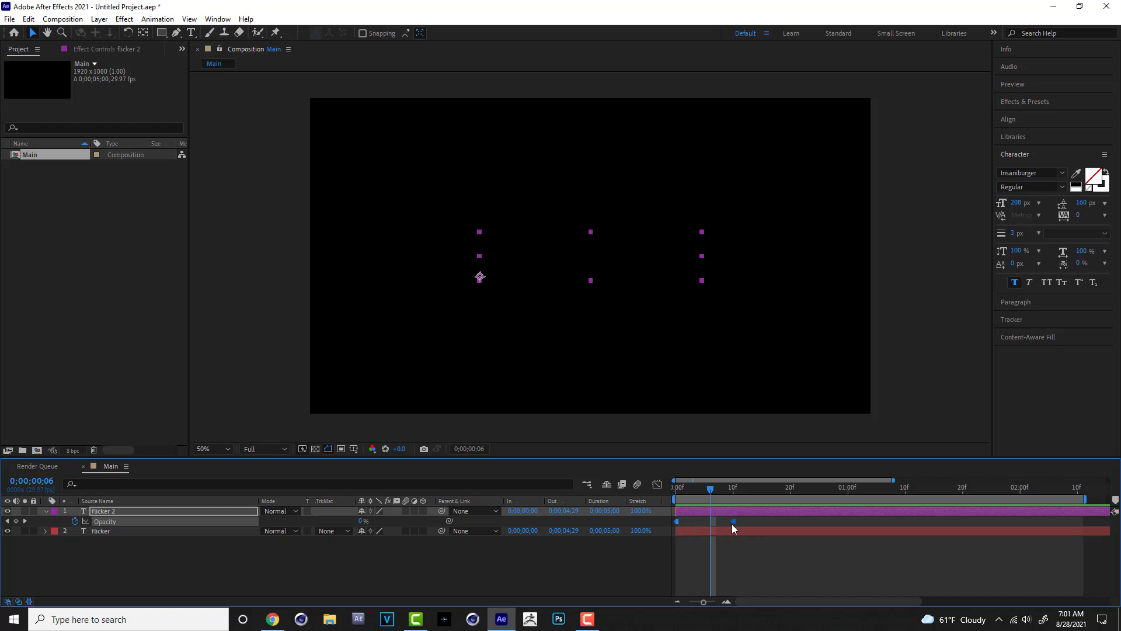
pyautogui.moveTo(733, 525)
pyautogui.moveTo(688, 492); pyautogui.dragTo(653, 493)
pyautogui.press('space')
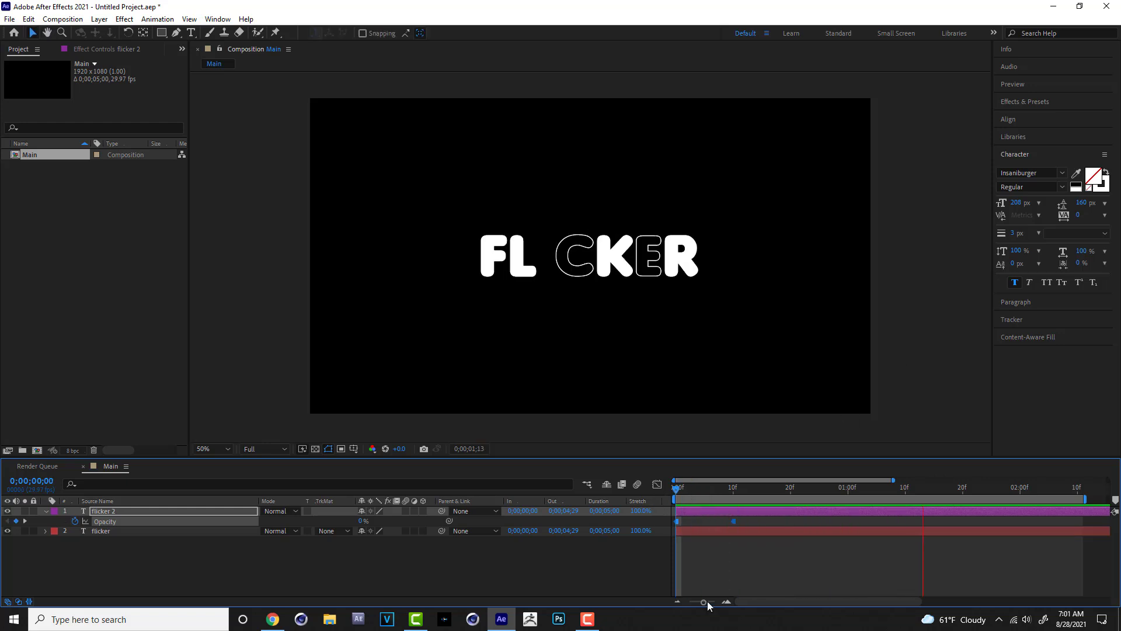
pyautogui.moveTo(723, 488); pyautogui.dragTo(641, 498)
pyautogui.press('space')
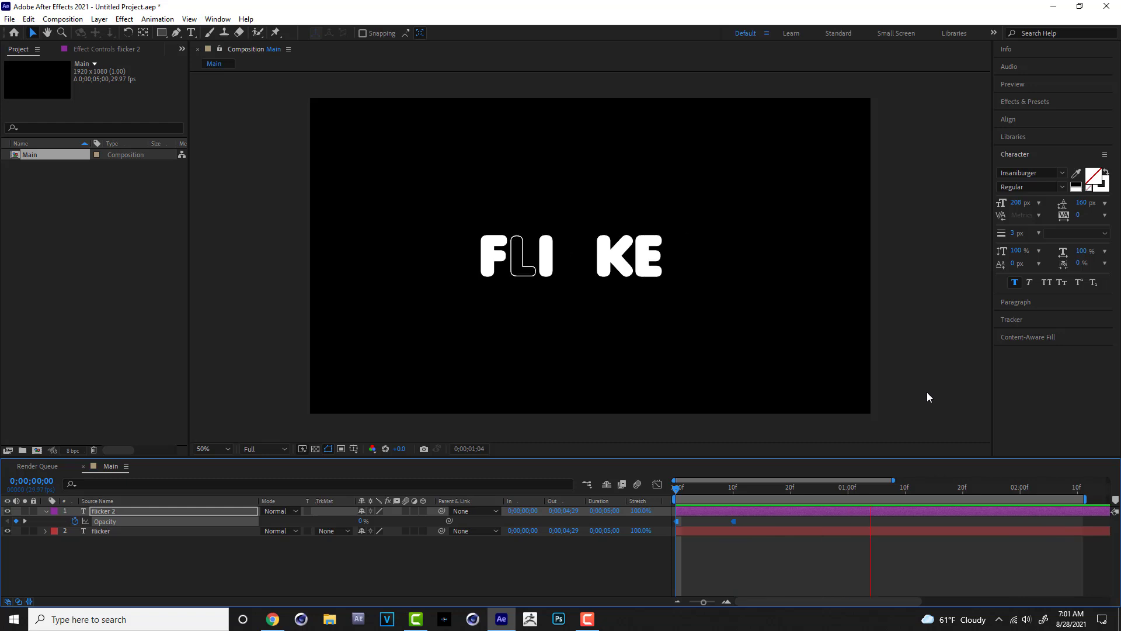
pyautogui.press('space')
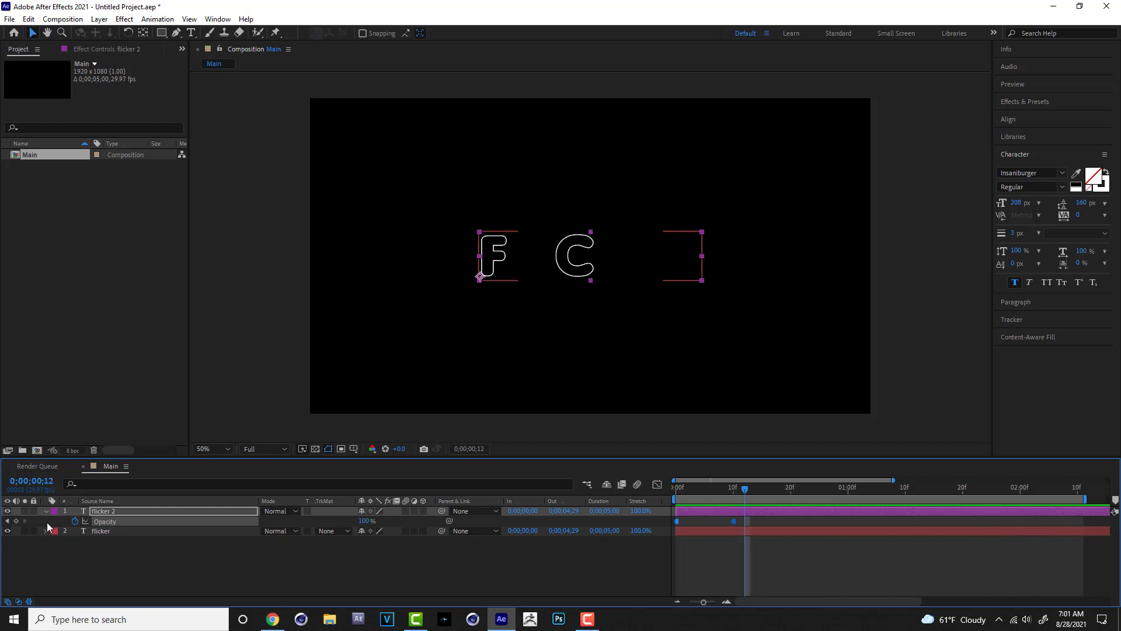
# Collapse the flicker 2 layer's properties and apply the Glow effect to it
pyautogui.click(45, 511)
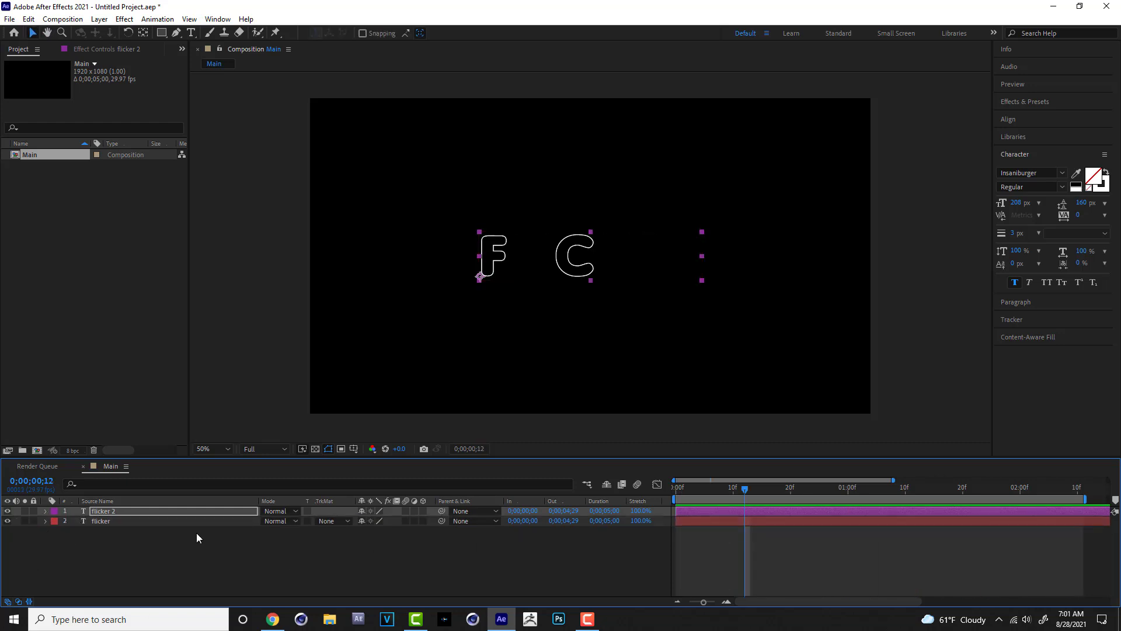
pyautogui.click(126, 512)
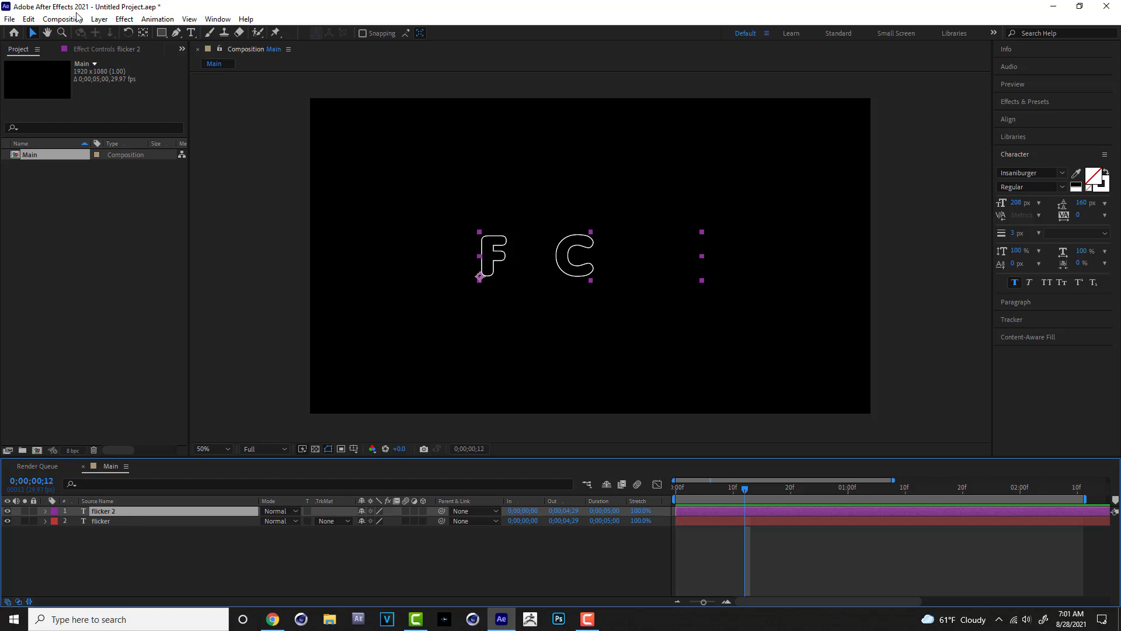
pyautogui.click(98, 19)
pyautogui.moveTo(119, 20)
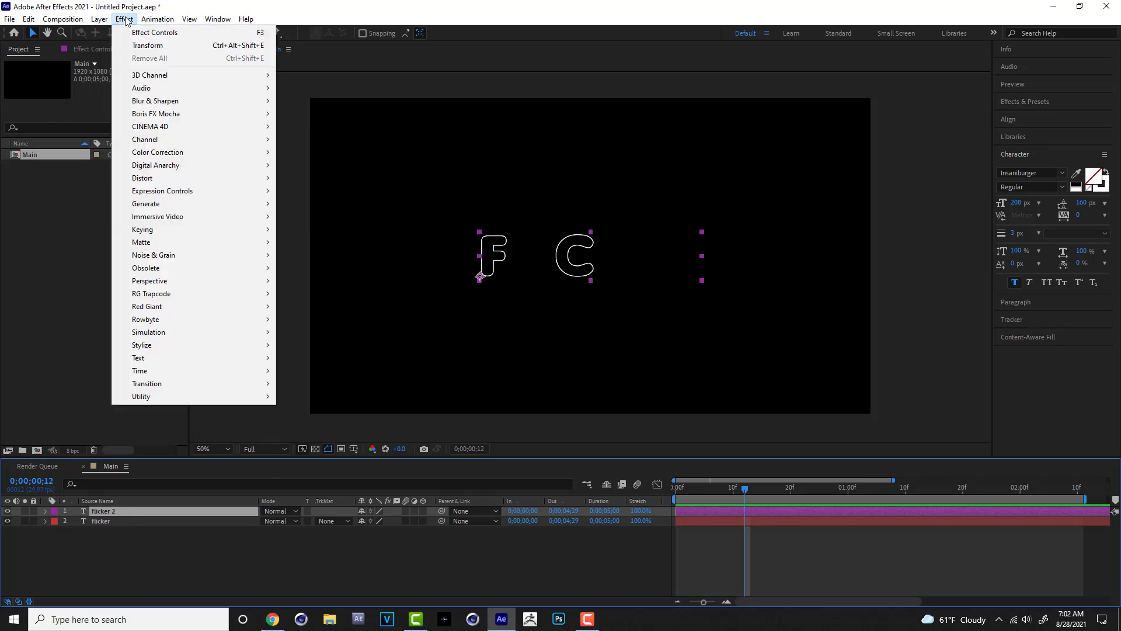
pyautogui.moveTo(267, 346)
pyautogui.click(314, 243)
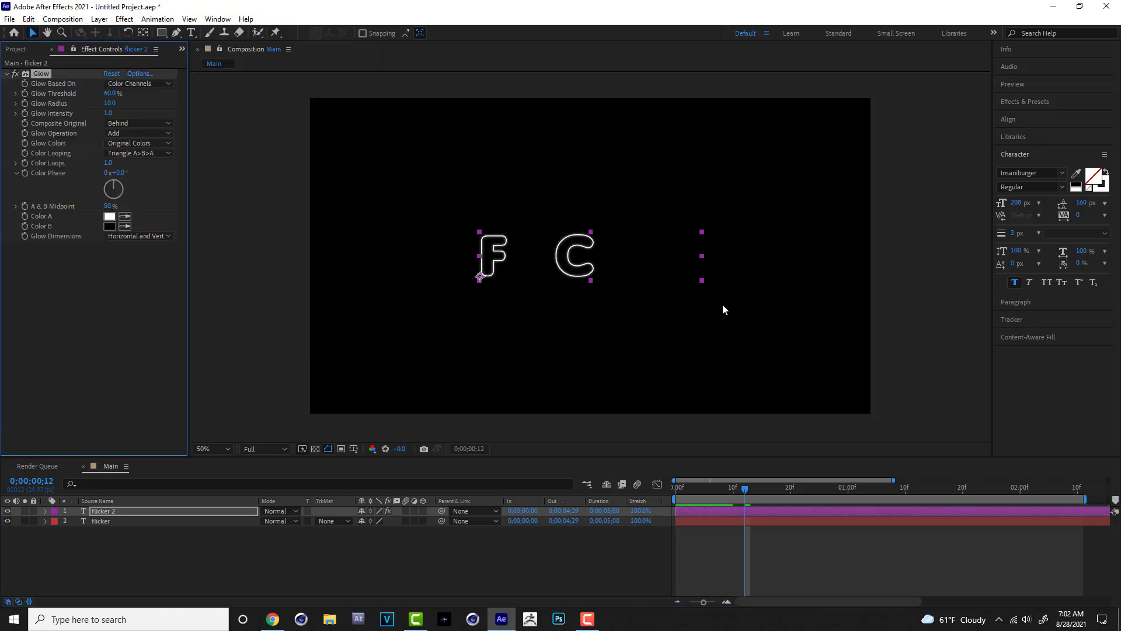
# Set the Glow Radius on the flicker 2 layer to 42
pyautogui.press('/')
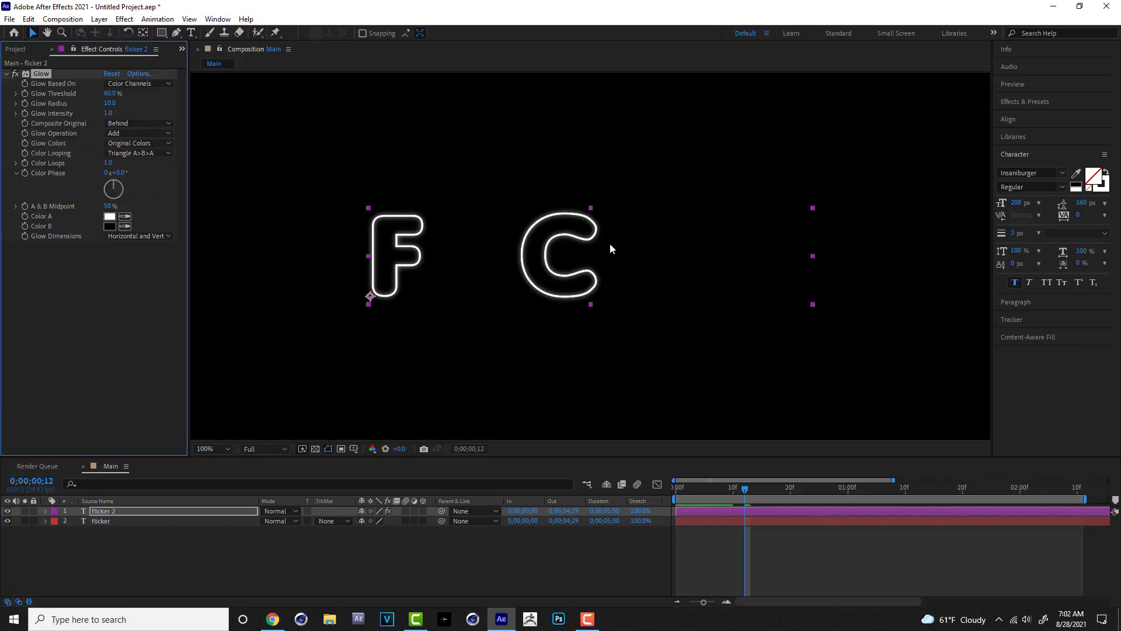
pyautogui.click(109, 104)
pyautogui.moveTo(110, 102); pyautogui.dragTo(115, 103)
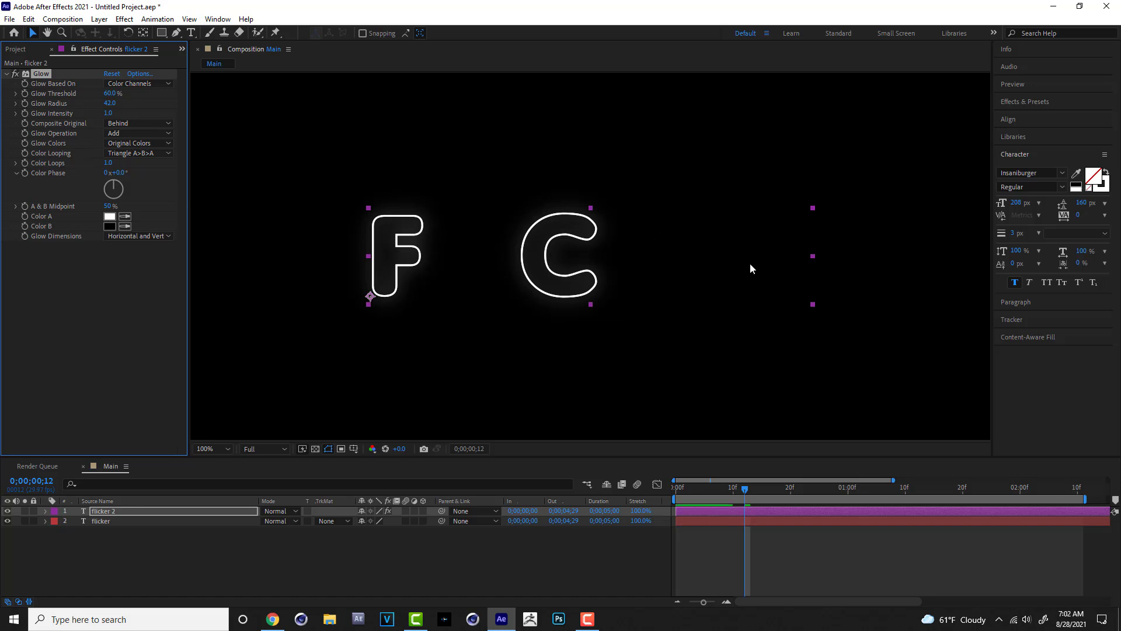
pyautogui.press(',')
pyautogui.press(',')
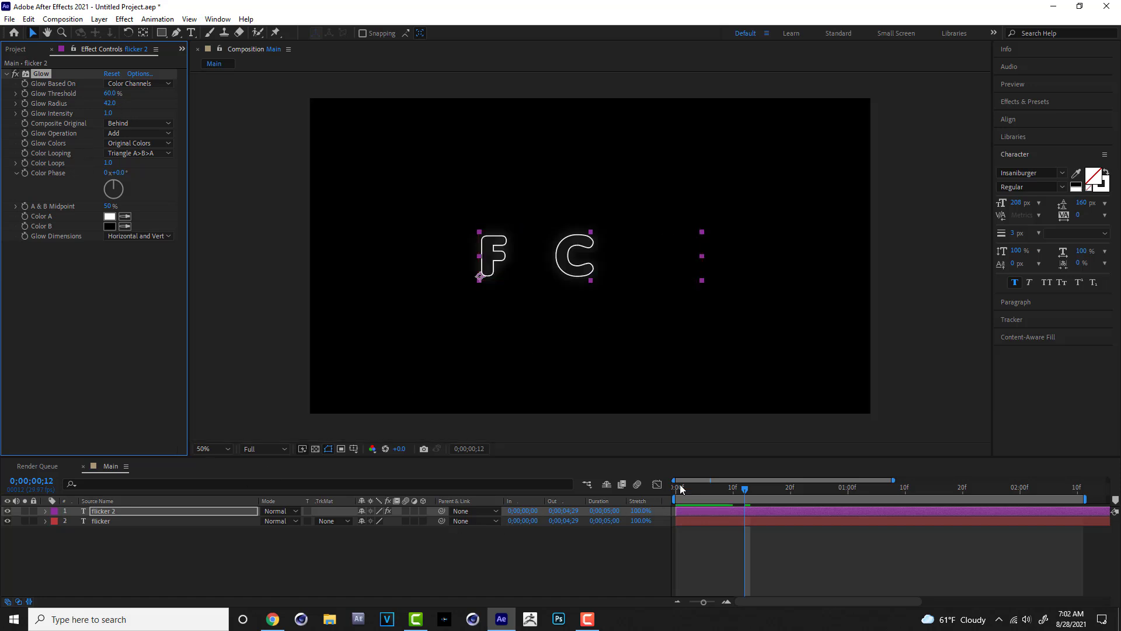
# Preview the glowing flicker animation from the first frame, inspecting the text up close
pyautogui.moveTo(692, 489); pyautogui.dragTo(674, 492)
pyautogui.press('space')
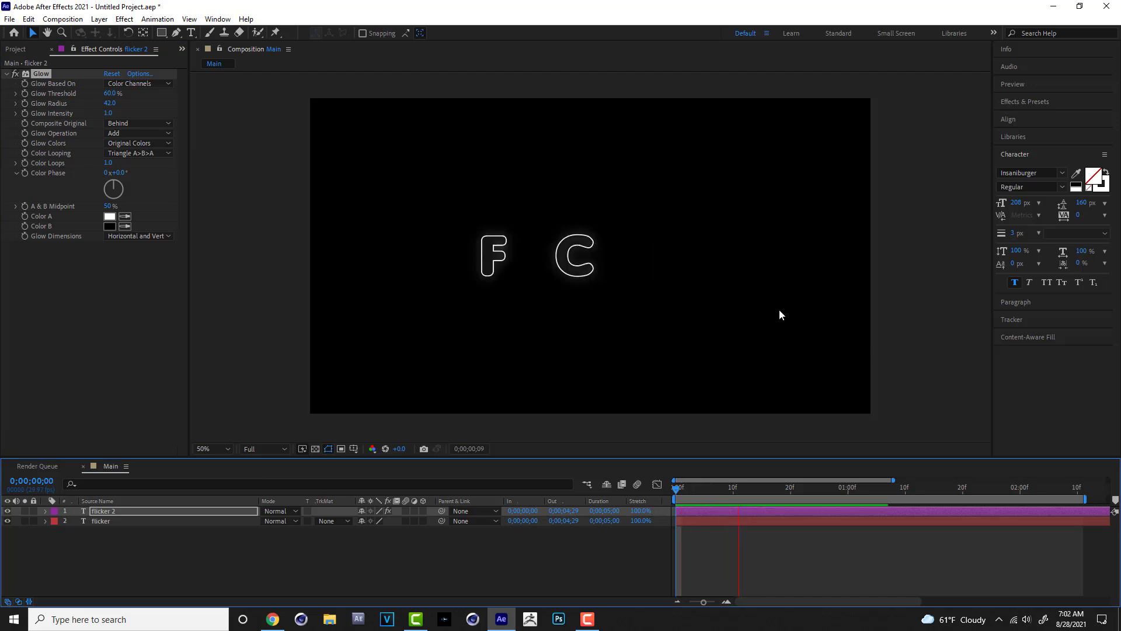
pyautogui.press('.')
pyautogui.press('.')
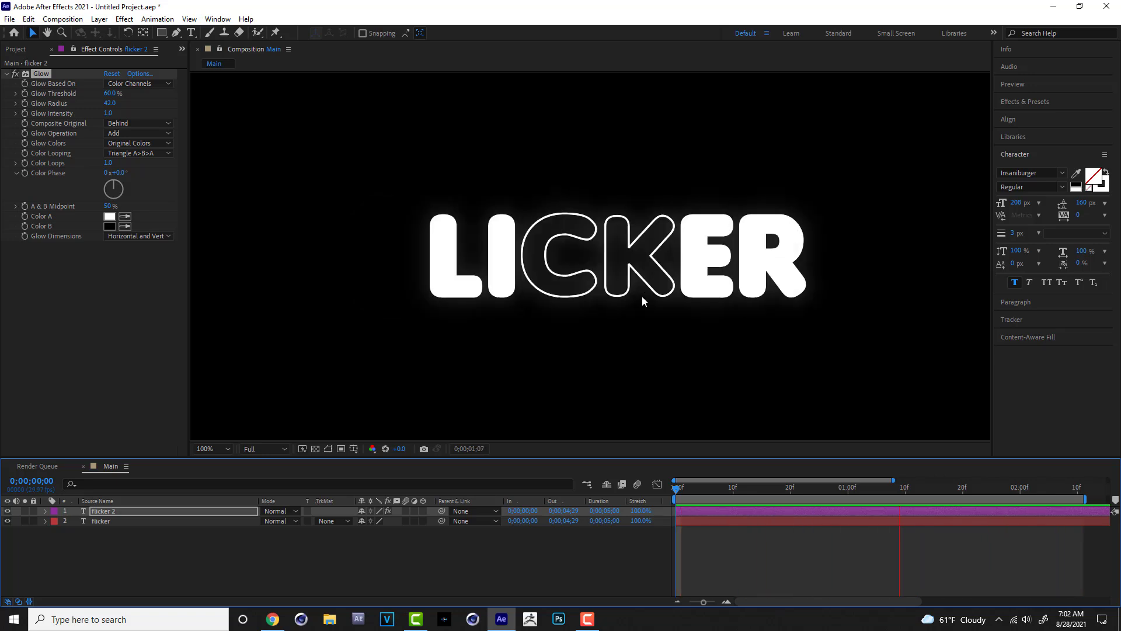
pyautogui.press('space')
pyautogui.scroll(-1, 771, 334)
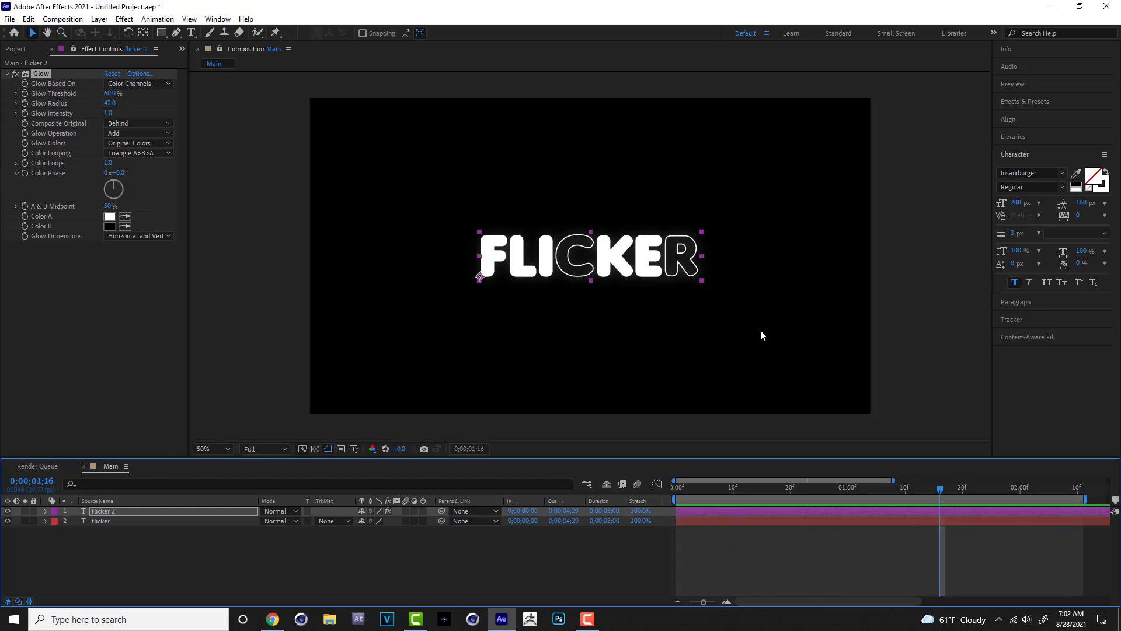
# Pre-compose the flicker and flicker 2 layers together into a new composition named texto
pyautogui.moveTo(120, 545); pyautogui.dragTo(99, 510)
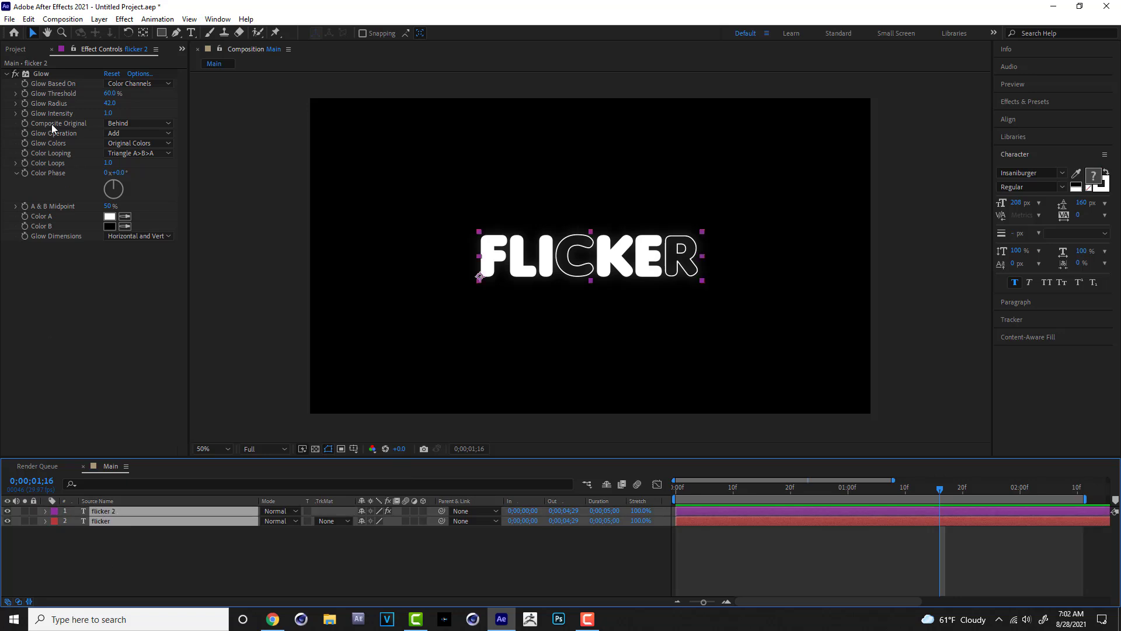
pyautogui.click(97, 20)
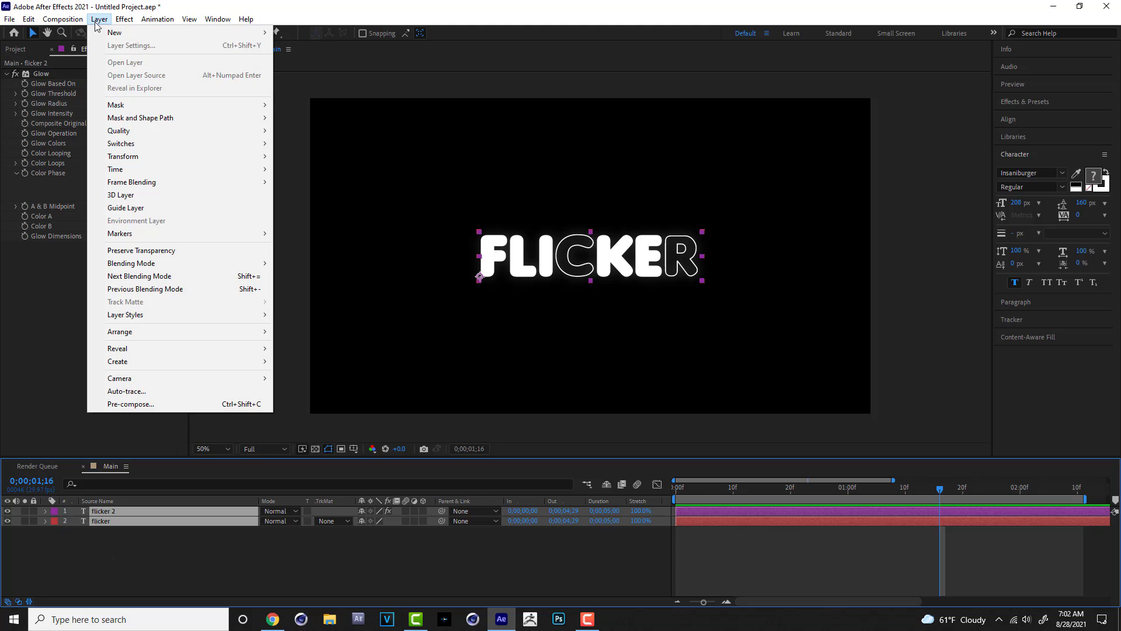
pyautogui.click(163, 404)
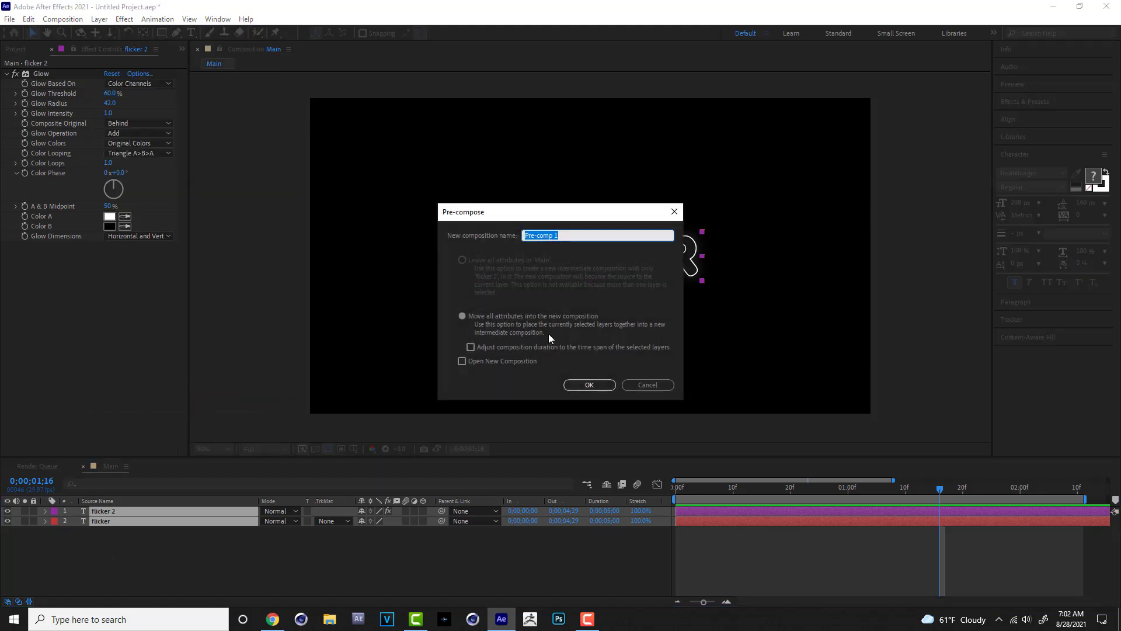
pyautogui.write('texto')
pyautogui.click(589, 385)
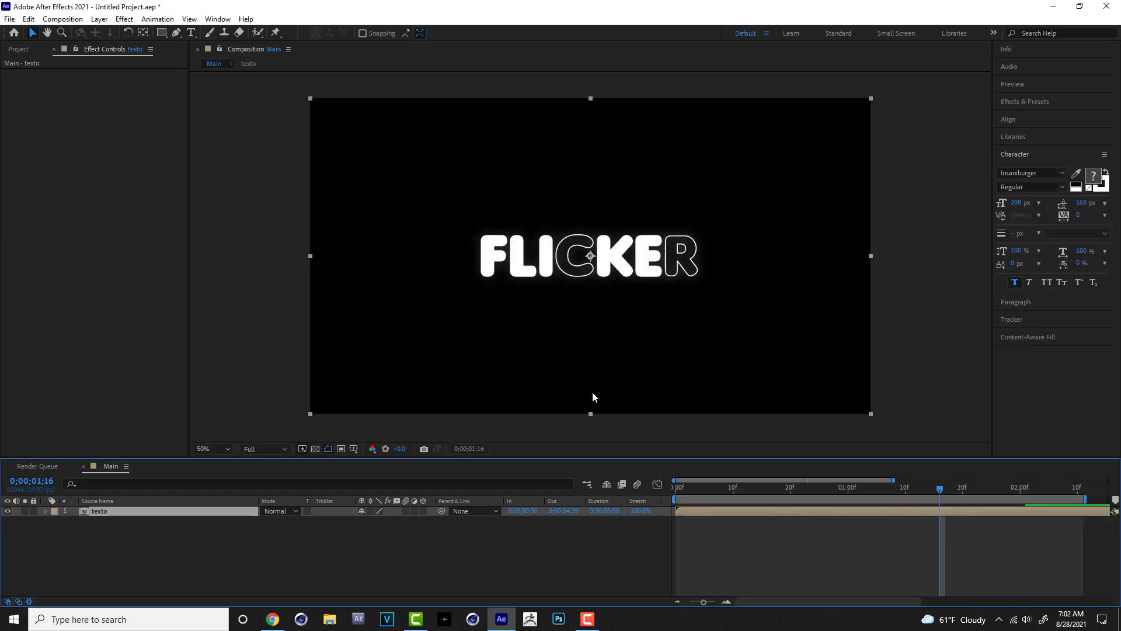
# Find the Transform distort effect by searching for "tran" and apply it to the texto layer
pyautogui.click(1034, 105)
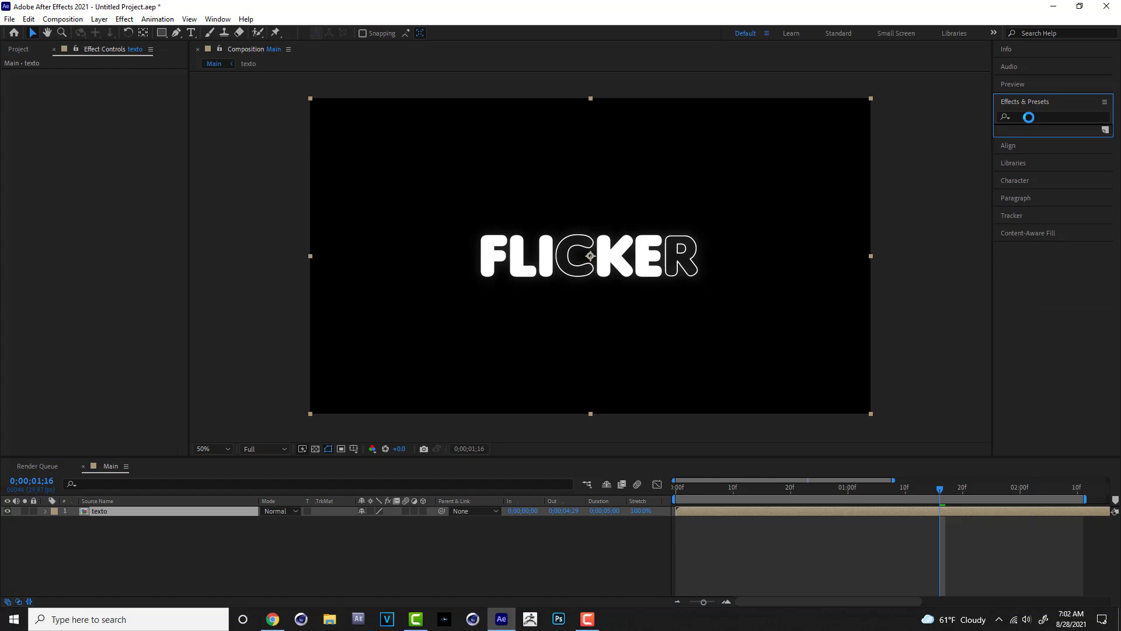
pyautogui.click(1029, 116)
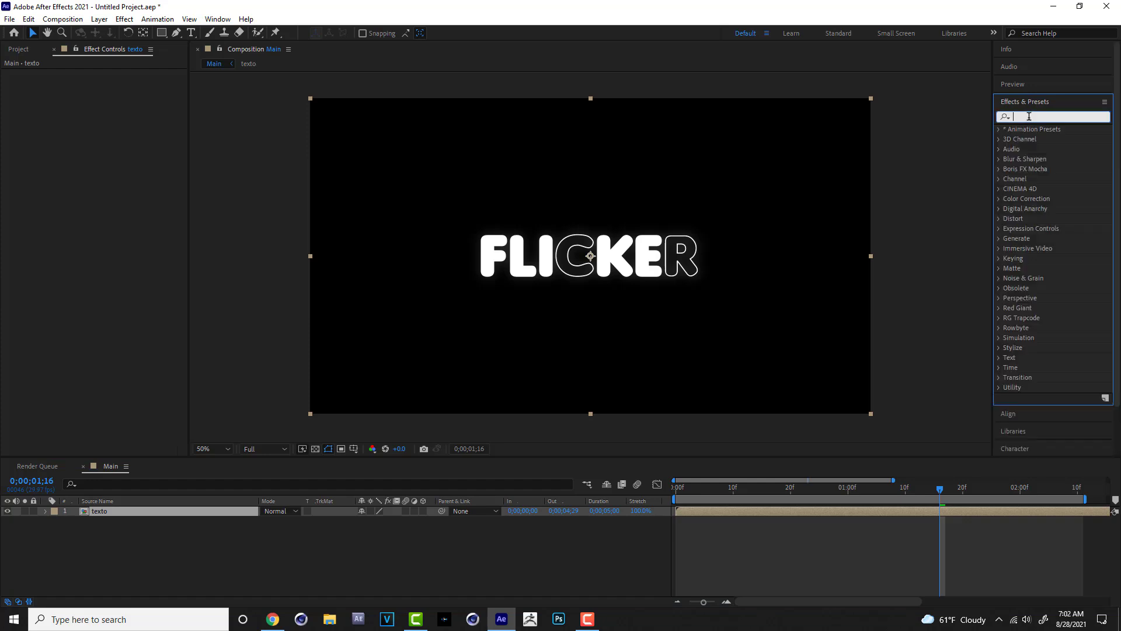
pyautogui.write('tran')
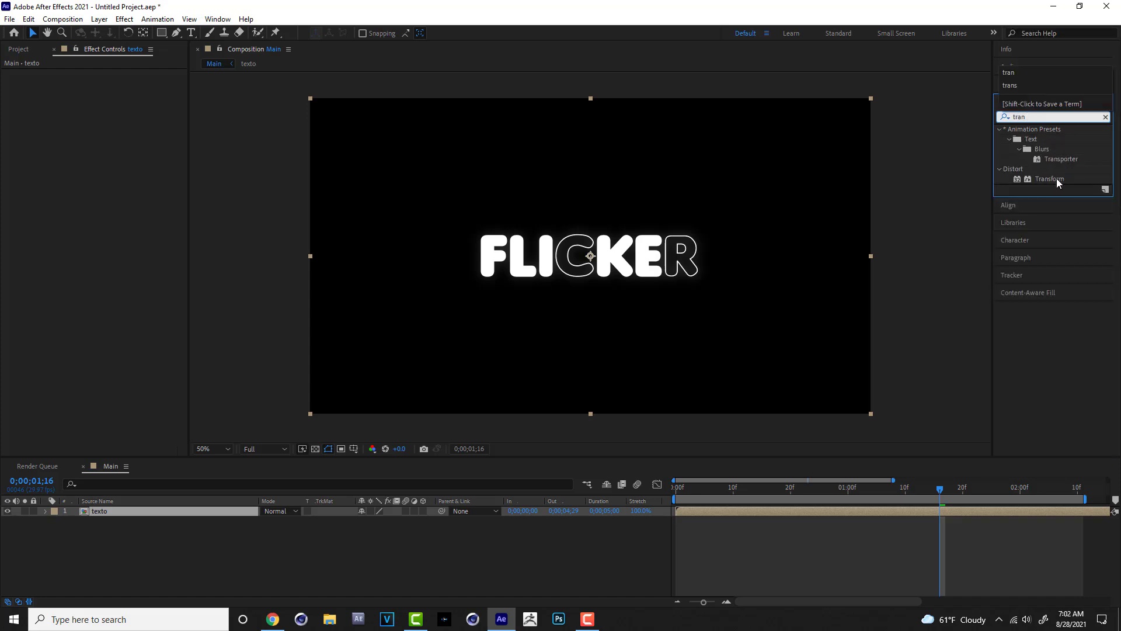
pyautogui.moveTo(1056, 178); pyautogui.dragTo(597, 261)
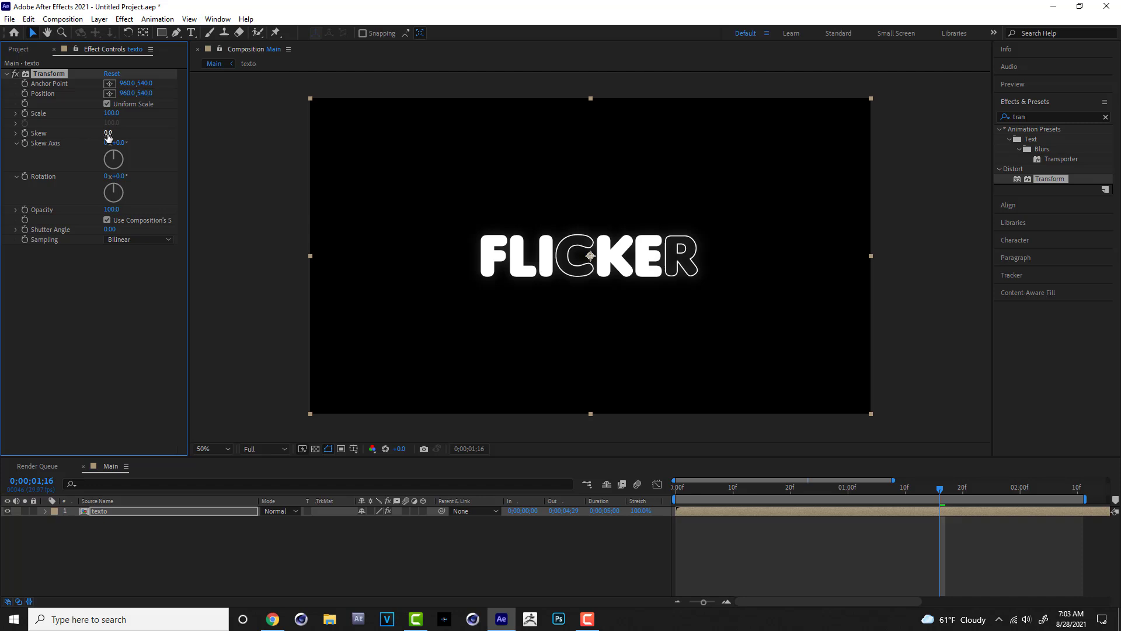
# Set the Transform effect's Skew on the texto layer to -7
pyautogui.moveTo(108, 133); pyautogui.dragTo(106, 134)
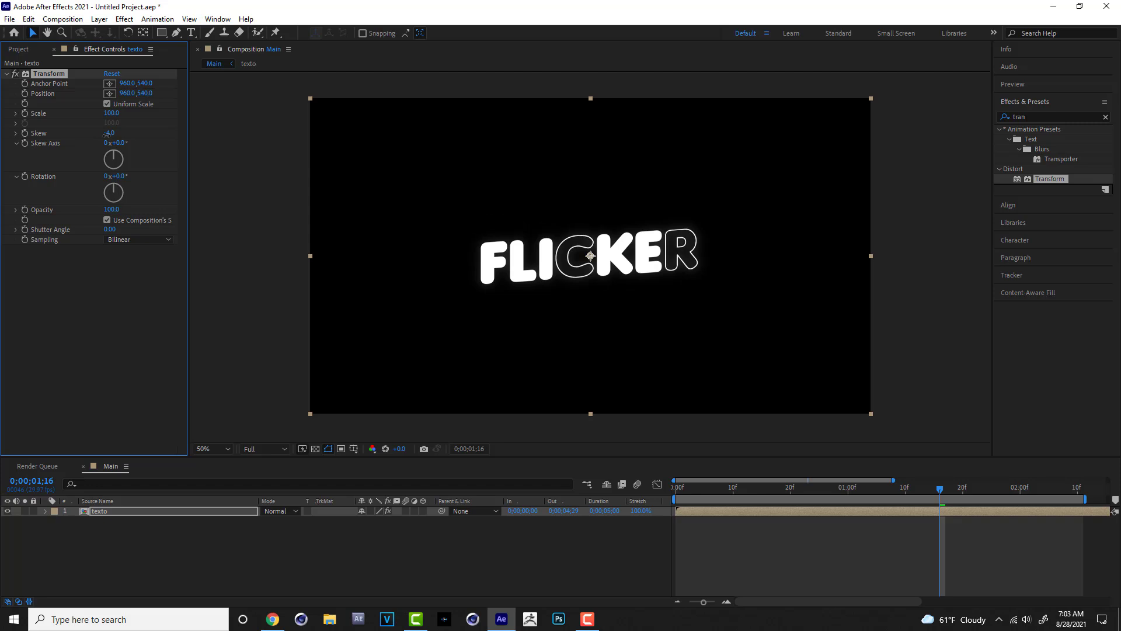
pyautogui.click(107, 134)
pyautogui.write('-7')
pyautogui.press('Return')
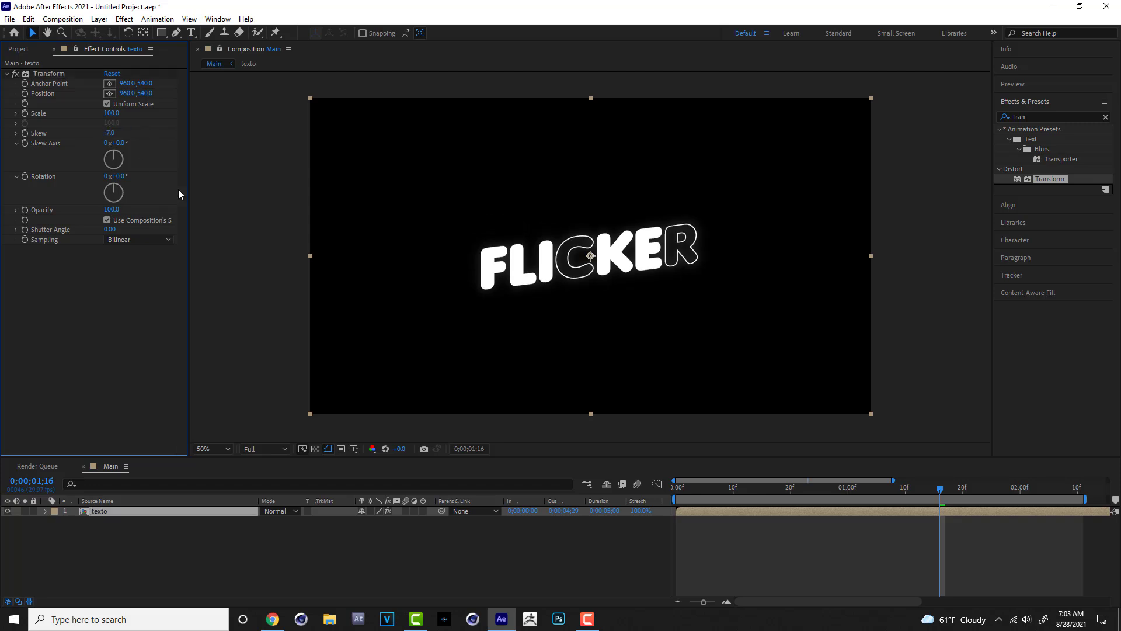
# Preview the skewed flicker text from the start of the Main composition
pyautogui.click(699, 496)
pyautogui.press('space')
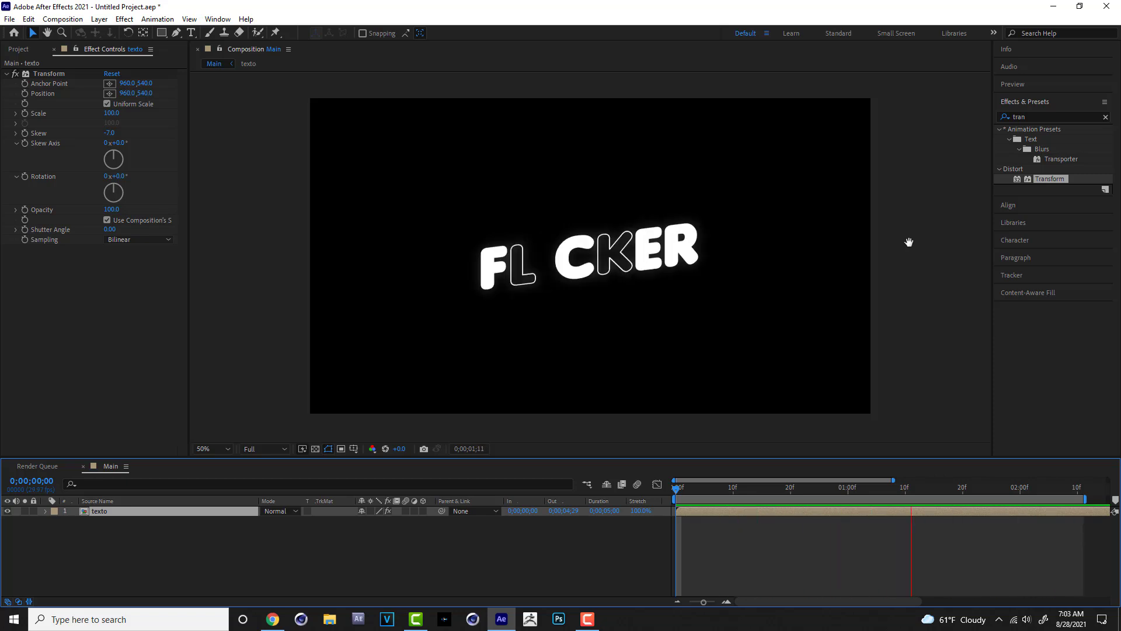
pyautogui.press('space')
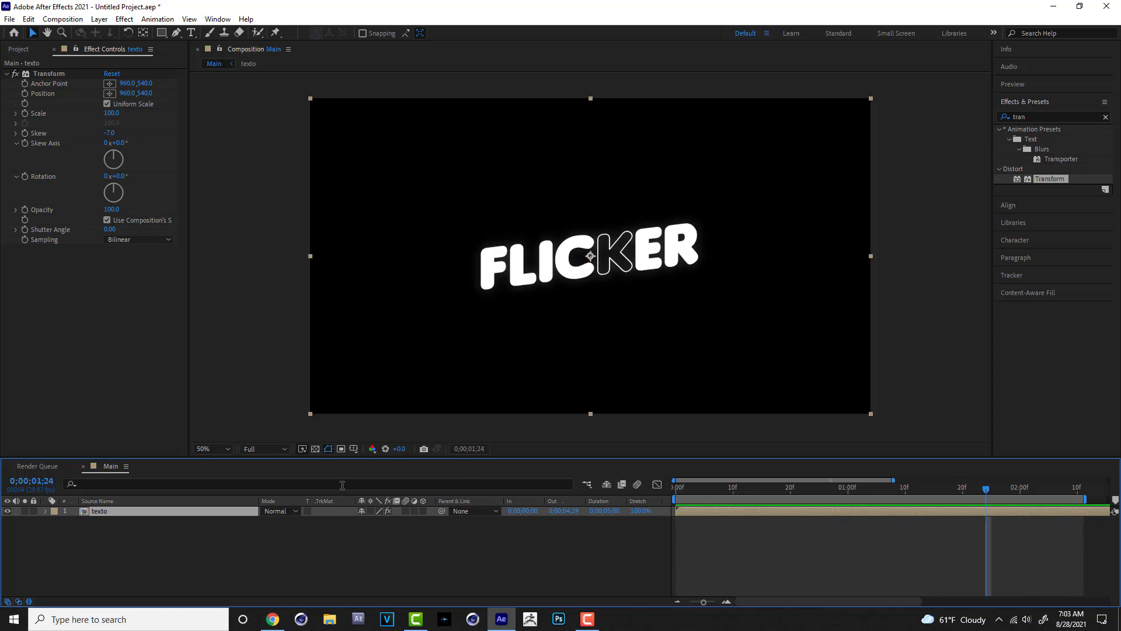
# Open the texto pre-comp and set the flicker layer's text fill to golden yellow EFB720
pyautogui.doubleClick(108, 511)
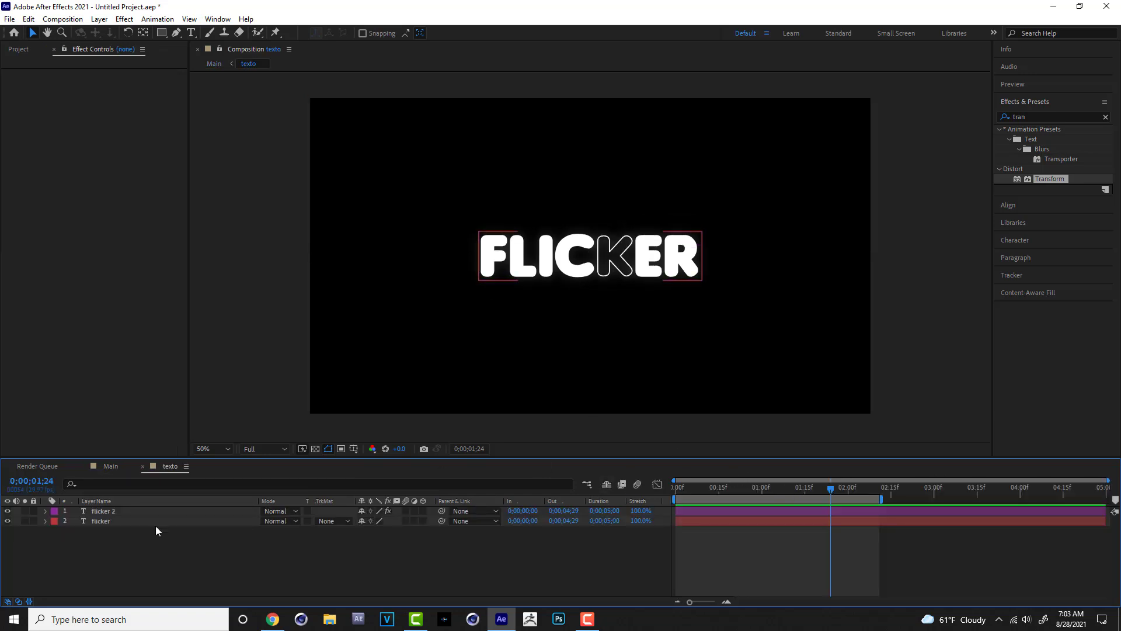
pyautogui.click(114, 520)
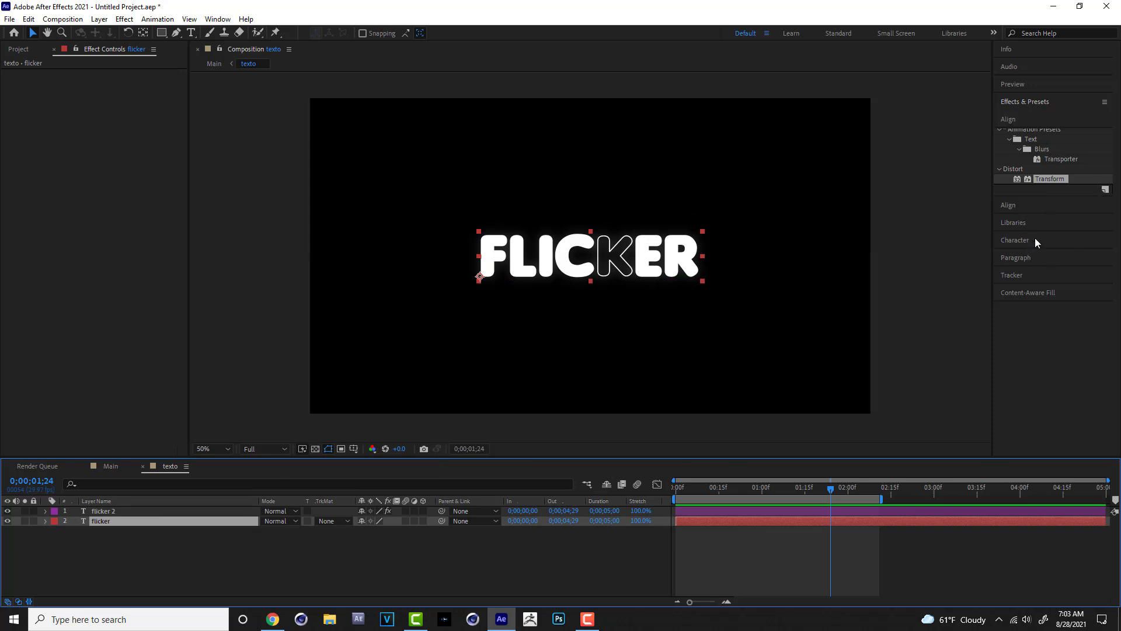
pyautogui.click(1015, 240)
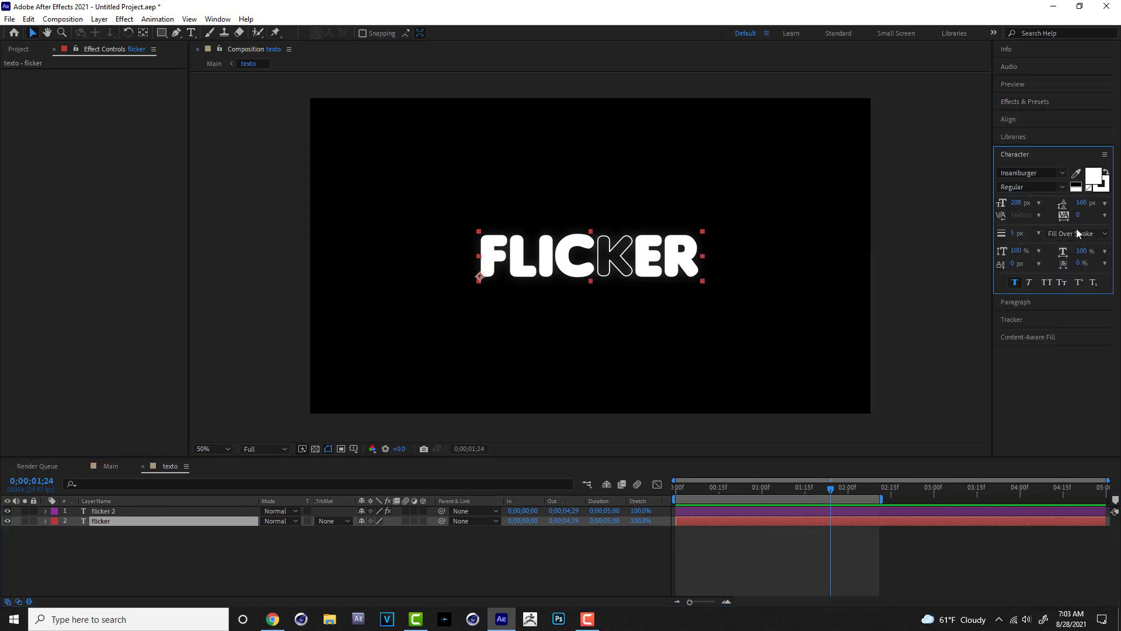
pyautogui.click(1098, 177)
pyautogui.click(256, 177)
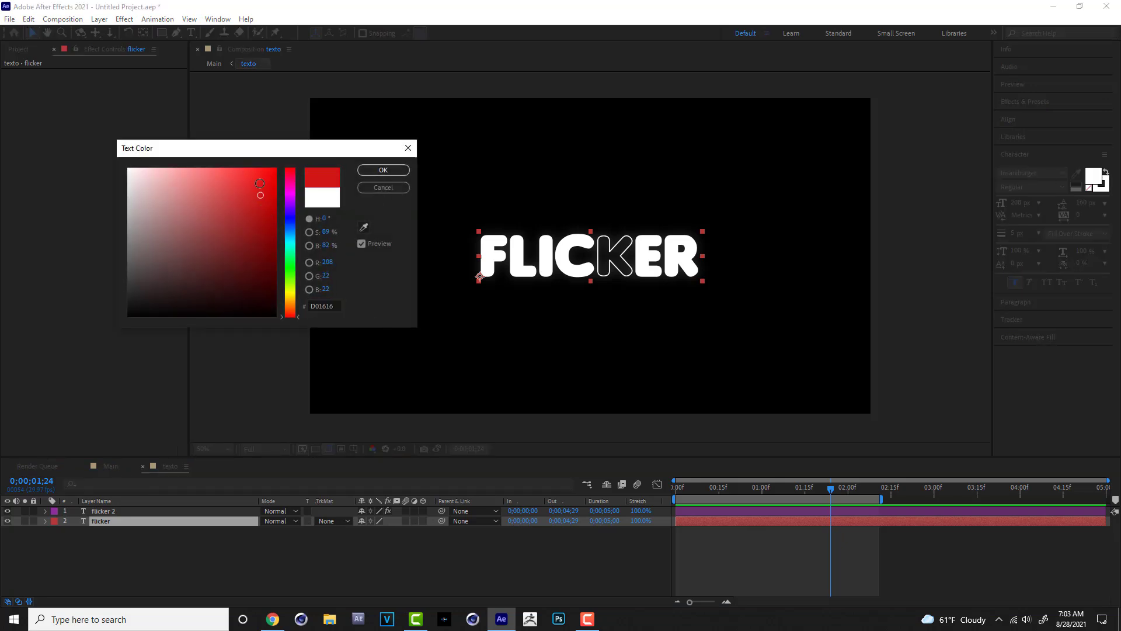
pyautogui.moveTo(290, 194); pyautogui.dragTo(293, 299)
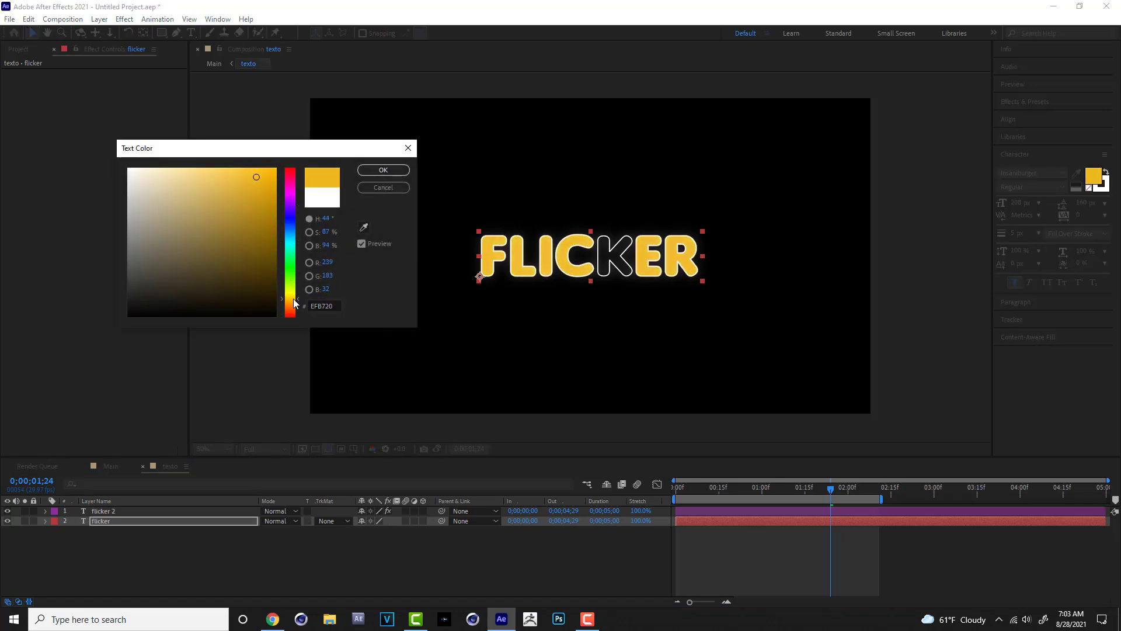
pyautogui.click(380, 169)
# Recolour the flicker 2 layer's stroke to golden yellow, sampling the colour from the filled lettering and fine-tuning the shade
pyautogui.click(100, 512)
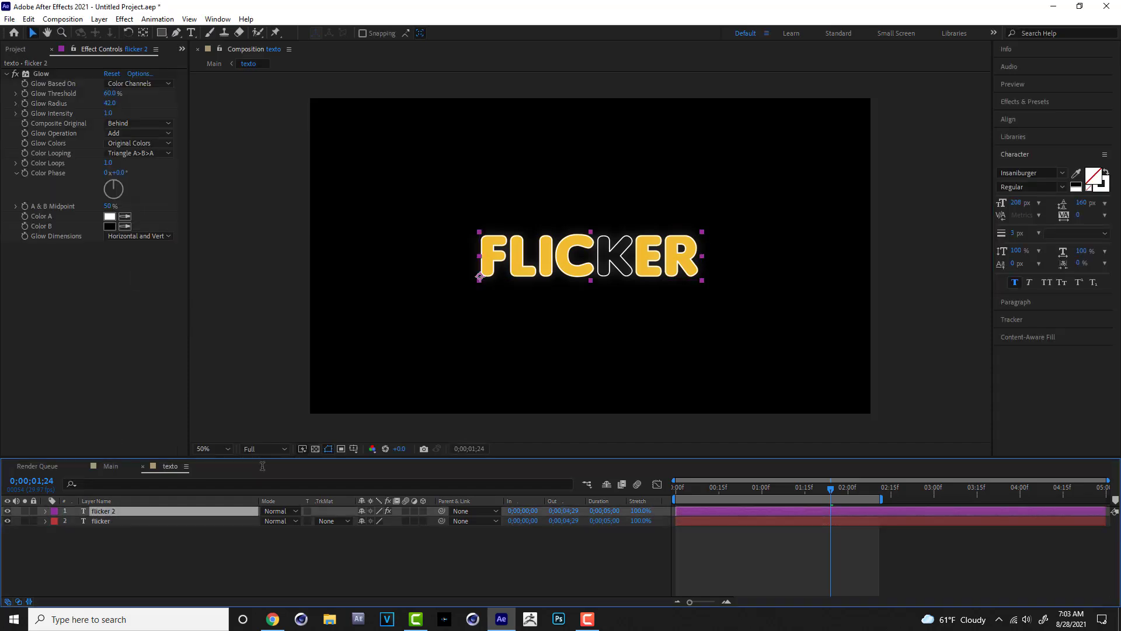
pyautogui.click(1104, 192)
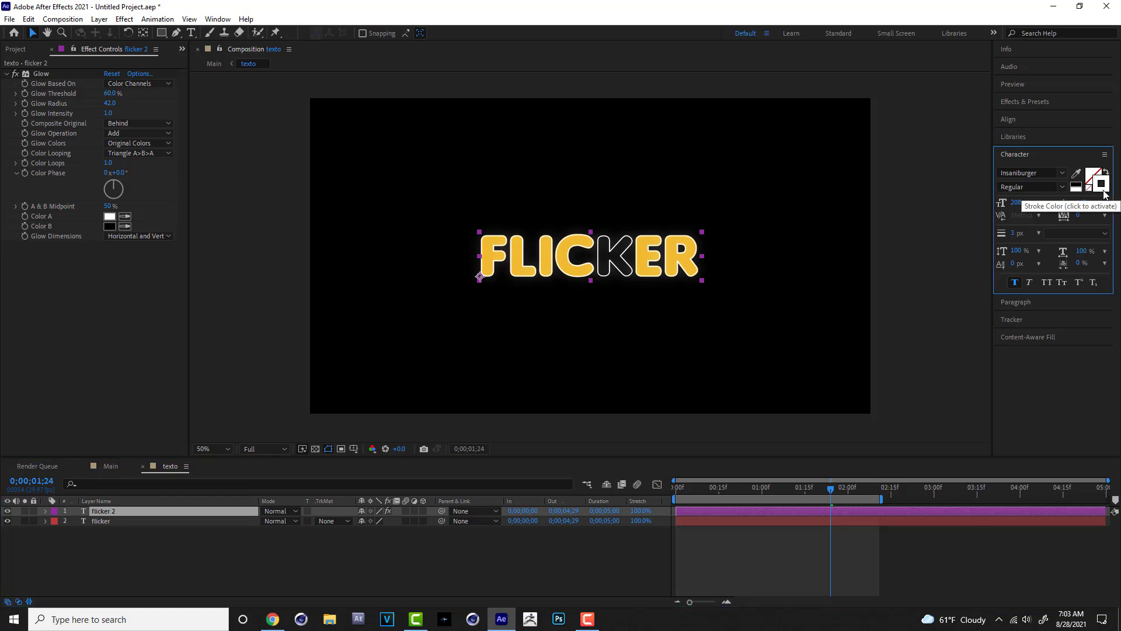
pyautogui.click(1103, 193)
pyautogui.click(363, 227)
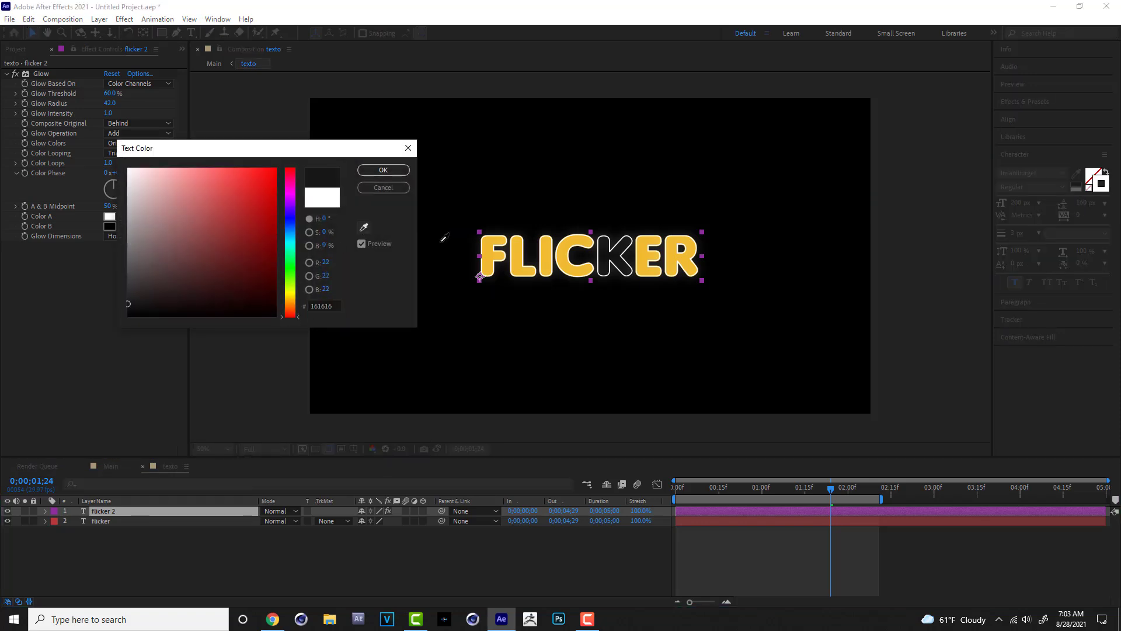
pyautogui.click(494, 238)
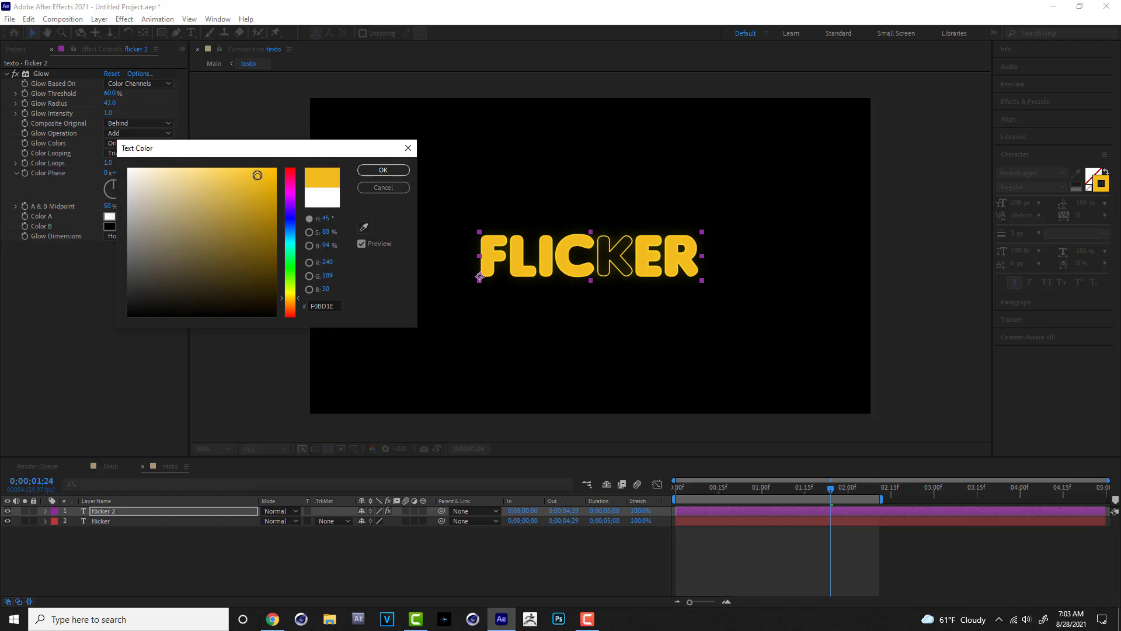
pyautogui.click(252, 177)
pyautogui.click(383, 170)
# Preview the yellow text reveal in the Main composition from the first frame, checking the texto pre-comp between playbacks
pyautogui.click(110, 466)
pyautogui.moveTo(695, 489); pyautogui.dragTo(607, 494)
pyautogui.press('space')
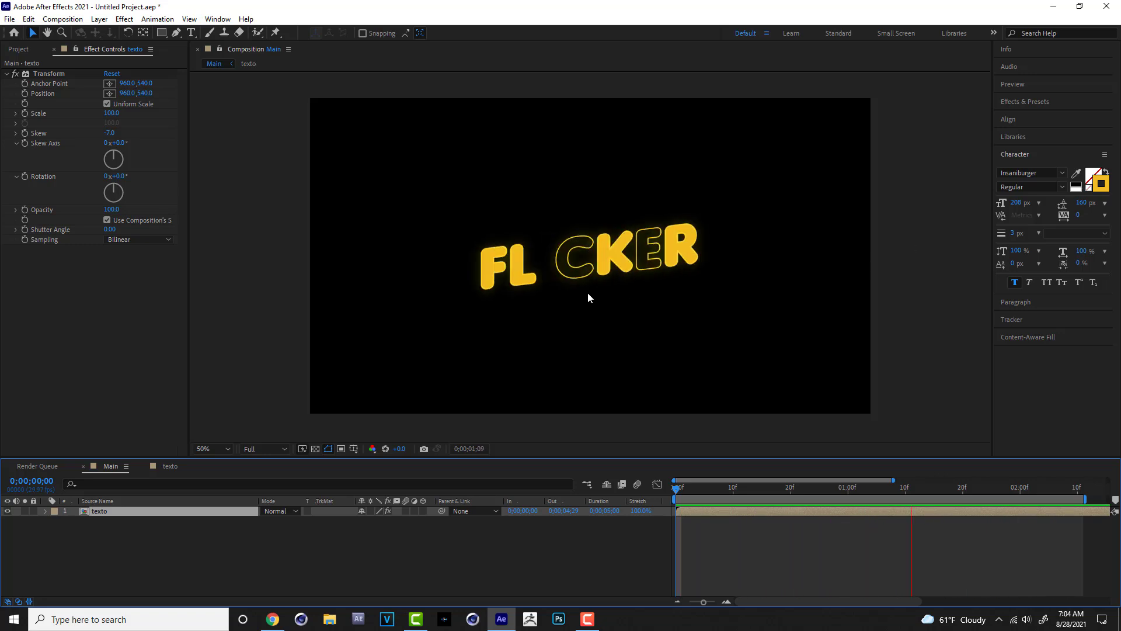
pyautogui.press('space')
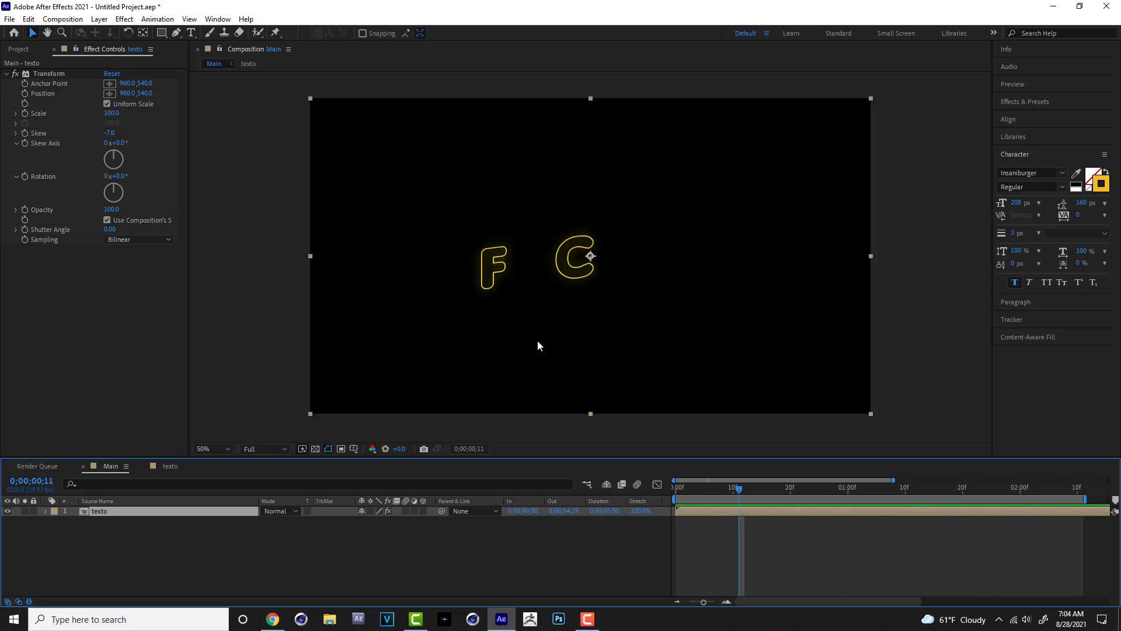
pyautogui.click(167, 466)
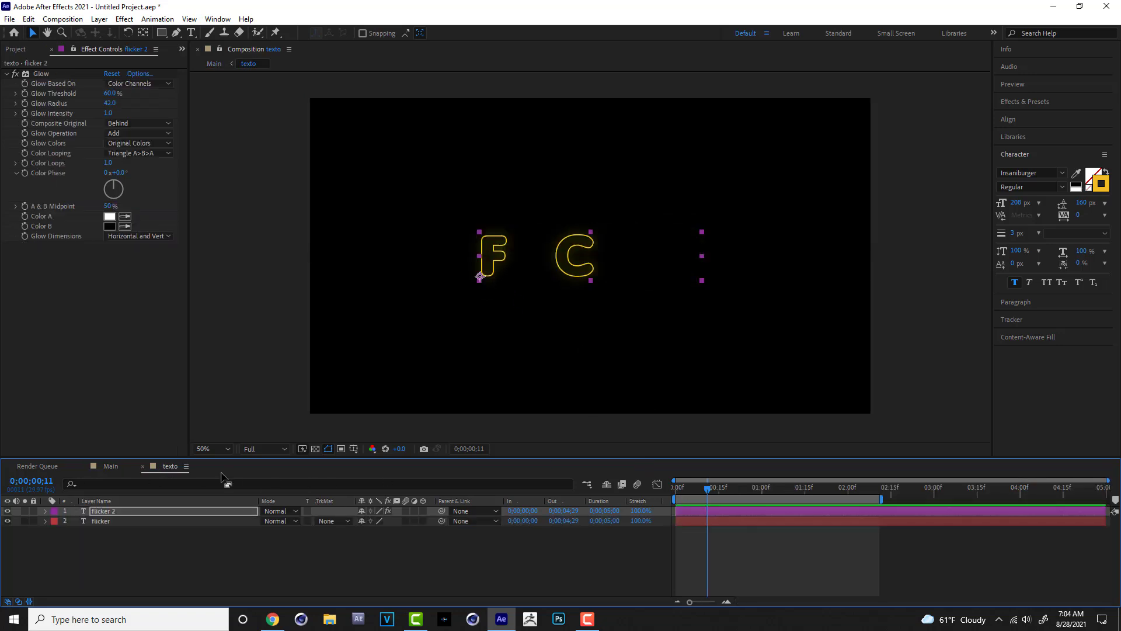
pyautogui.click(107, 466)
pyautogui.press('Home')
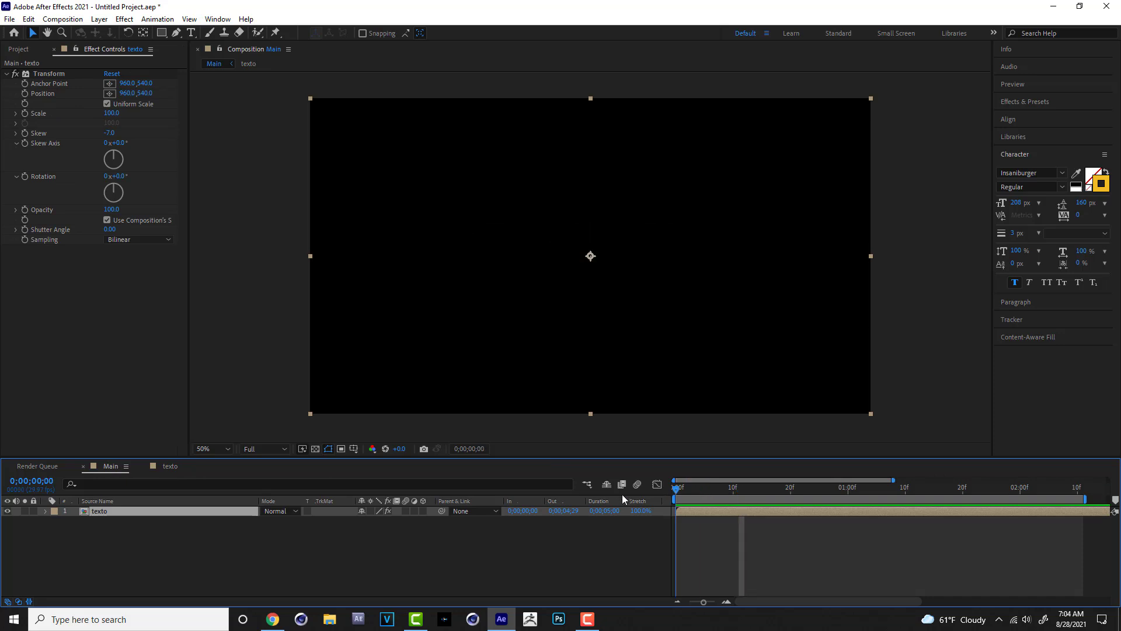
pyautogui.press('space')
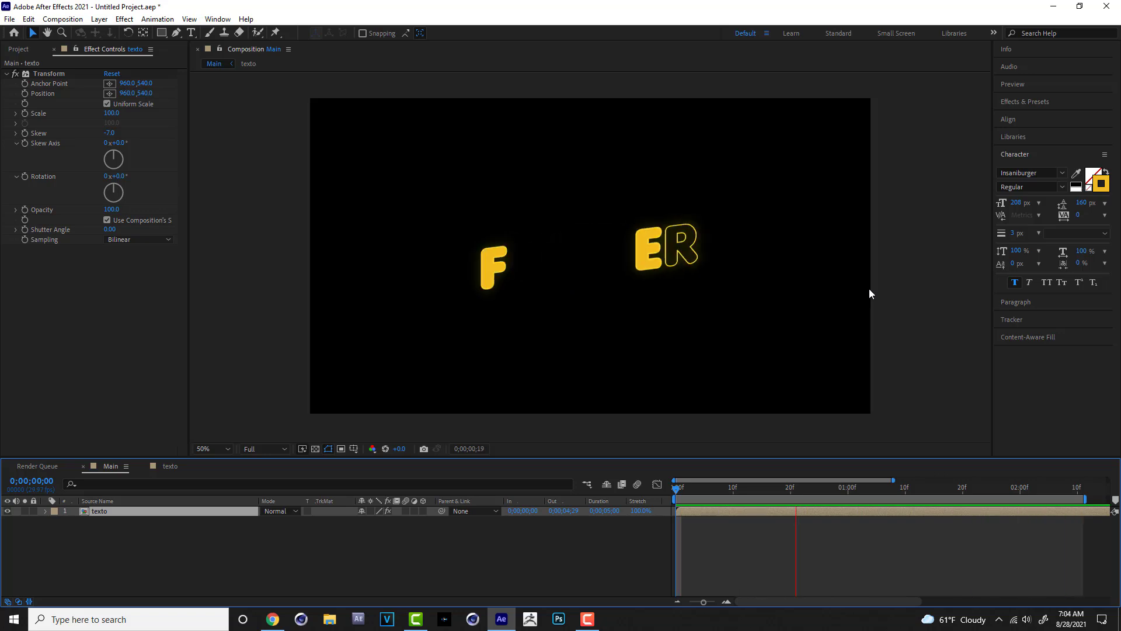
pyautogui.press('space')
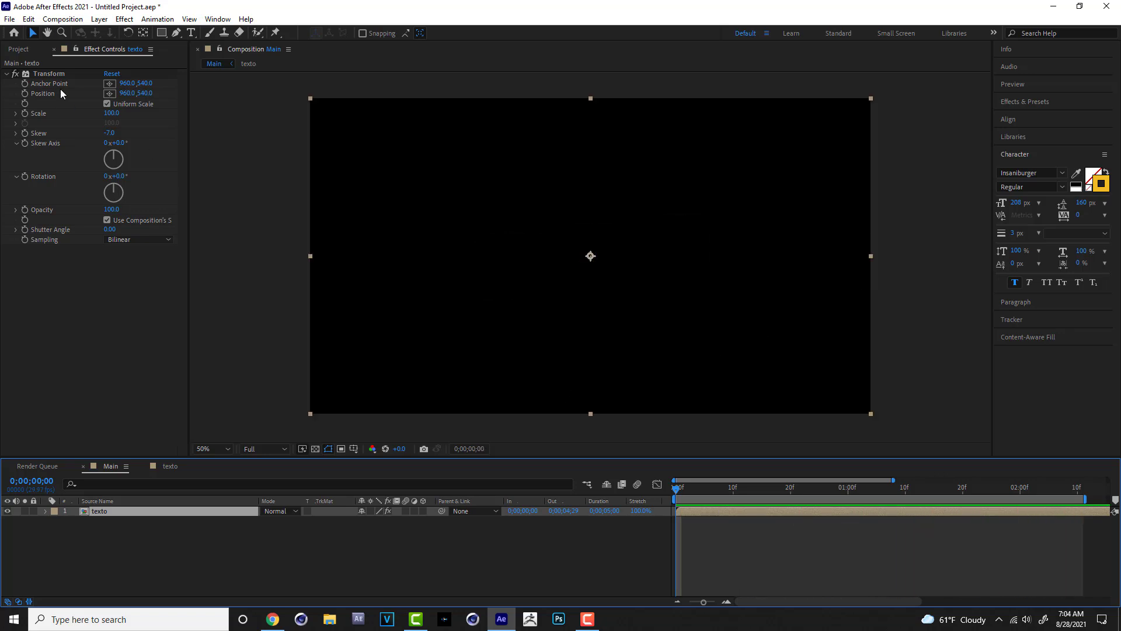
# Move the playhead to 0;00;01;00, duplicate the texto composition in the project and place the copy above texto in Main
pyautogui.click(19, 49)
pyautogui.moveTo(715, 491); pyautogui.dragTo(848, 489)
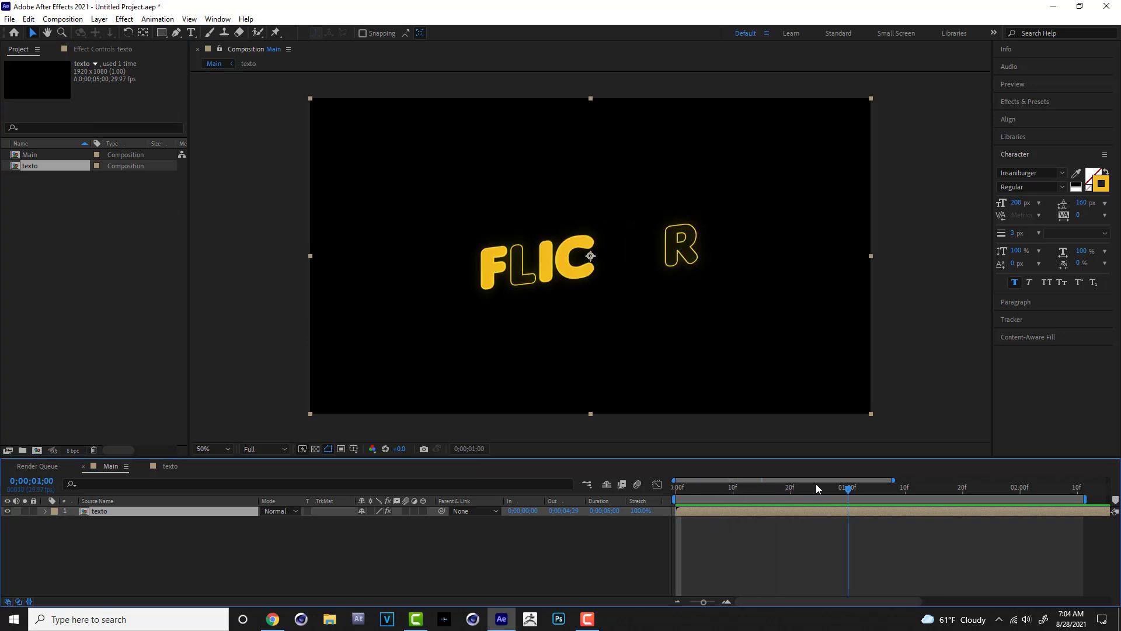
pyautogui.click(39, 218)
pyautogui.click(37, 164)
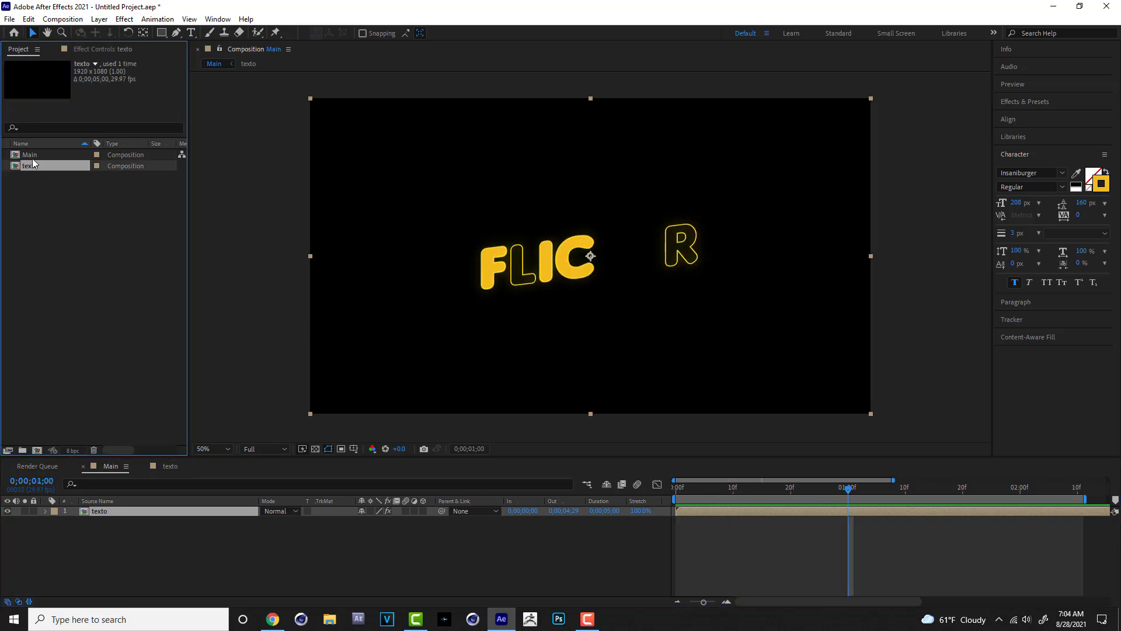
pyautogui.click(28, 19)
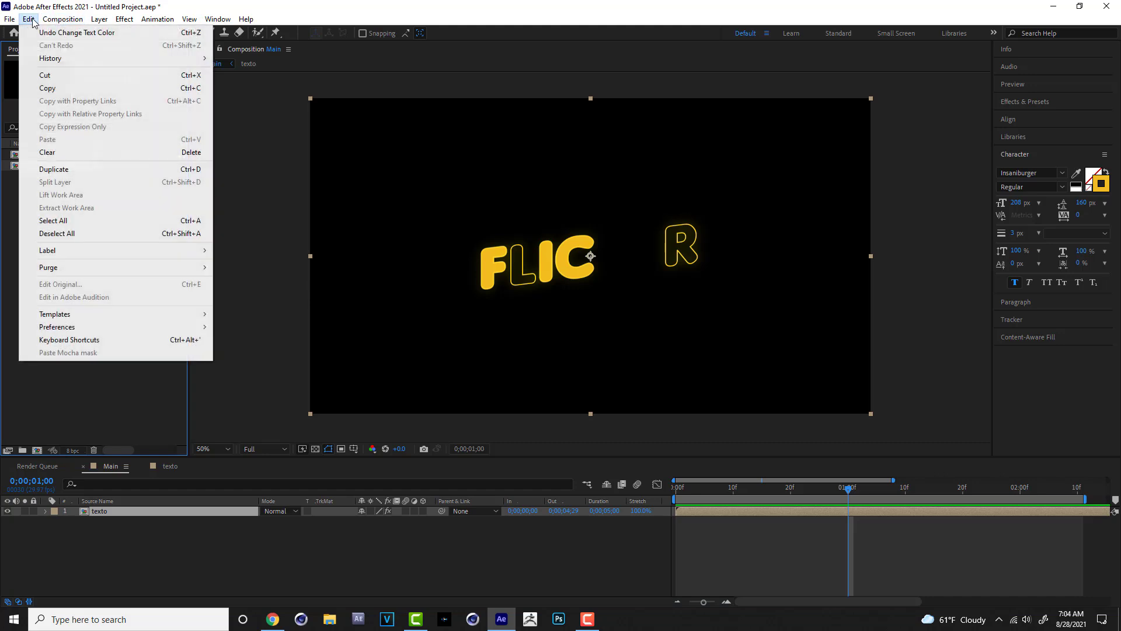
pyautogui.click(71, 169)
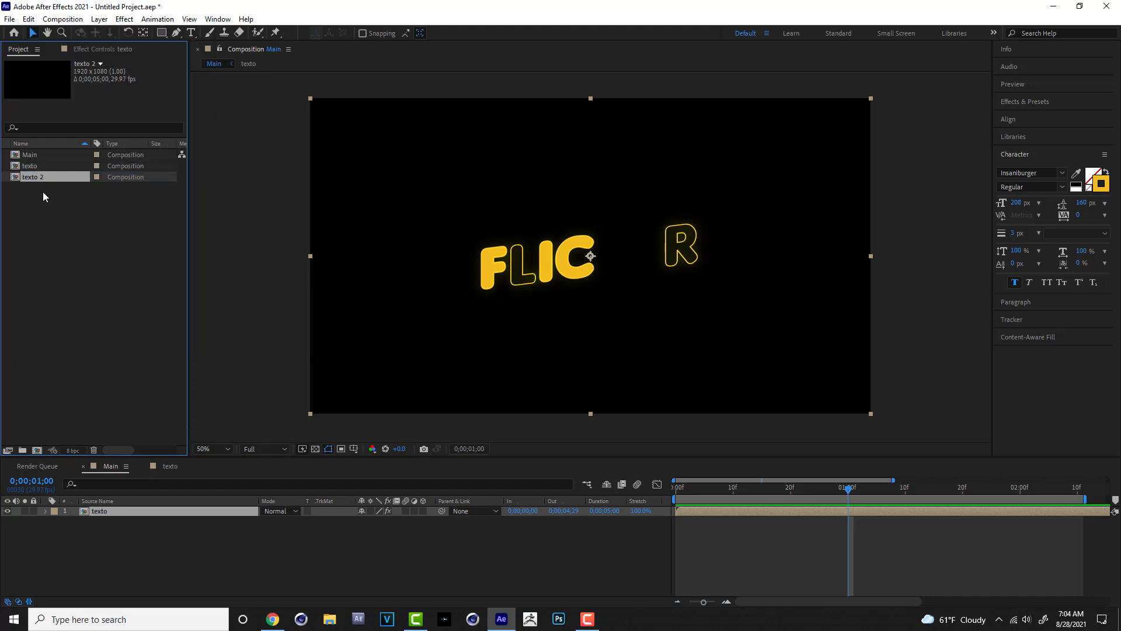
pyautogui.moveTo(33, 176); pyautogui.dragTo(594, 262)
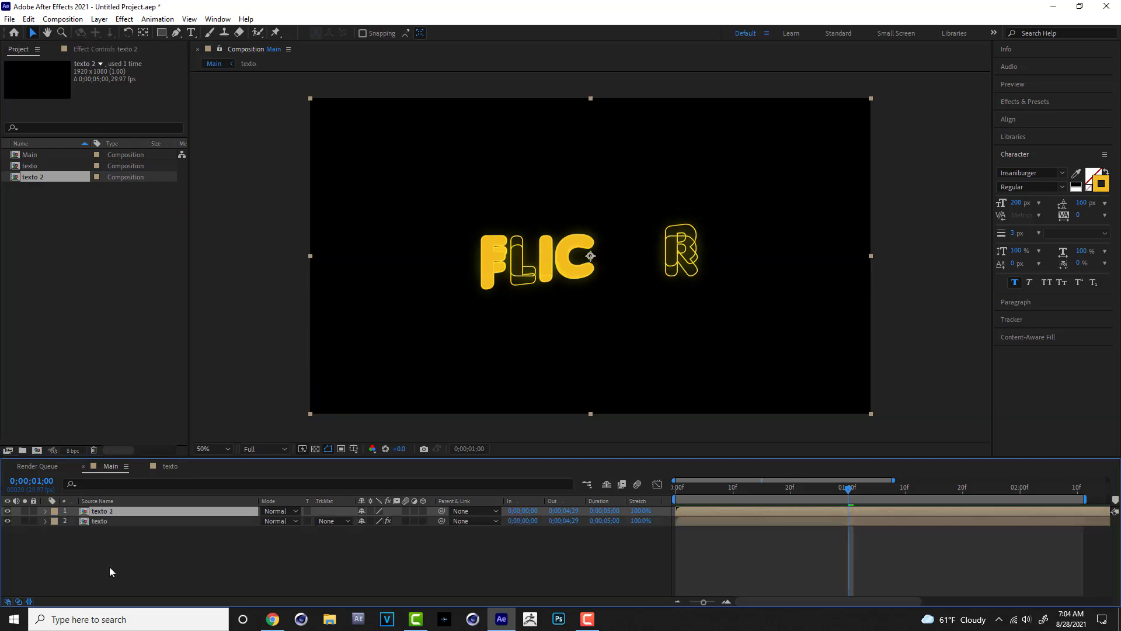
# Copy the Transform skew effect from texto onto texto 2 and move texto 2 directly below the first text line
pyautogui.click(107, 521)
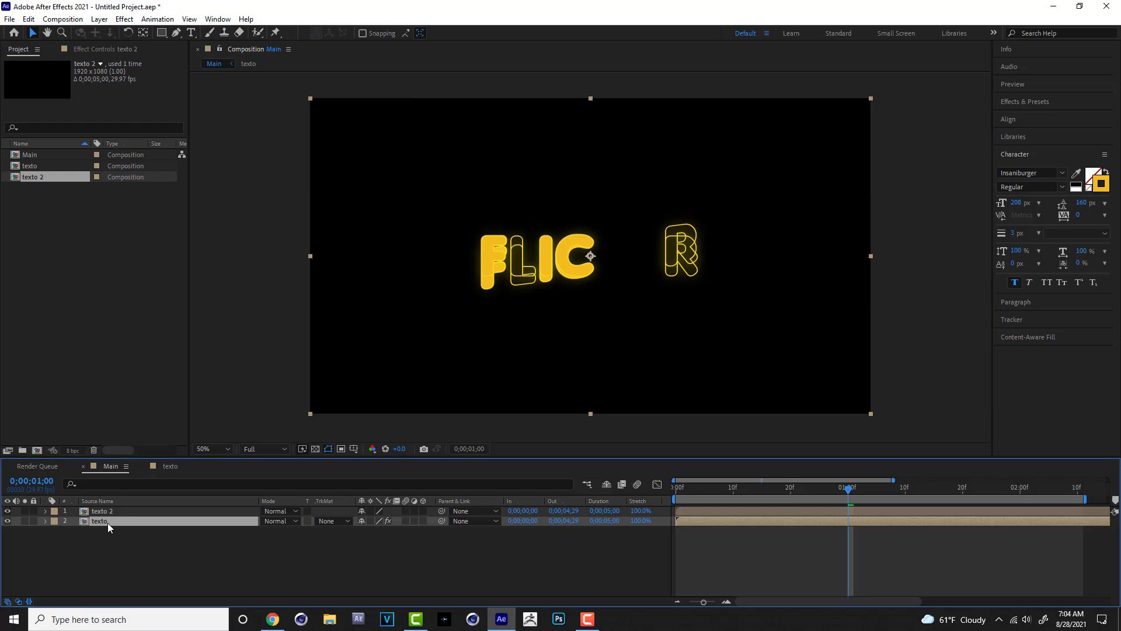
pyautogui.click(98, 50)
pyautogui.click(50, 72)
pyautogui.click(28, 18)
pyautogui.click(58, 88)
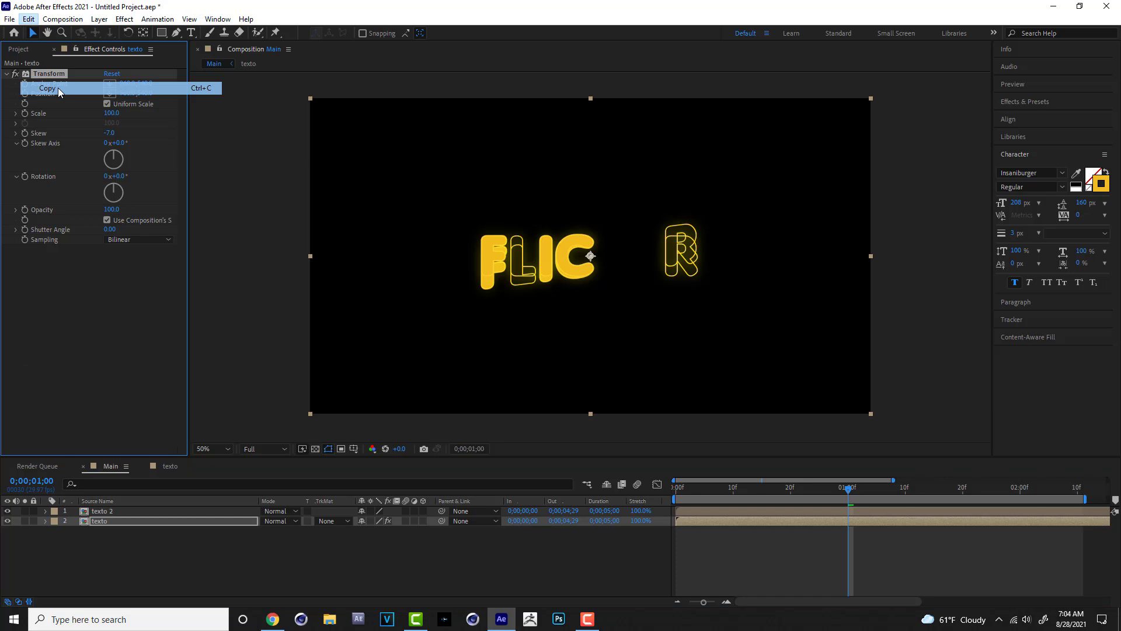
pyautogui.click(111, 512)
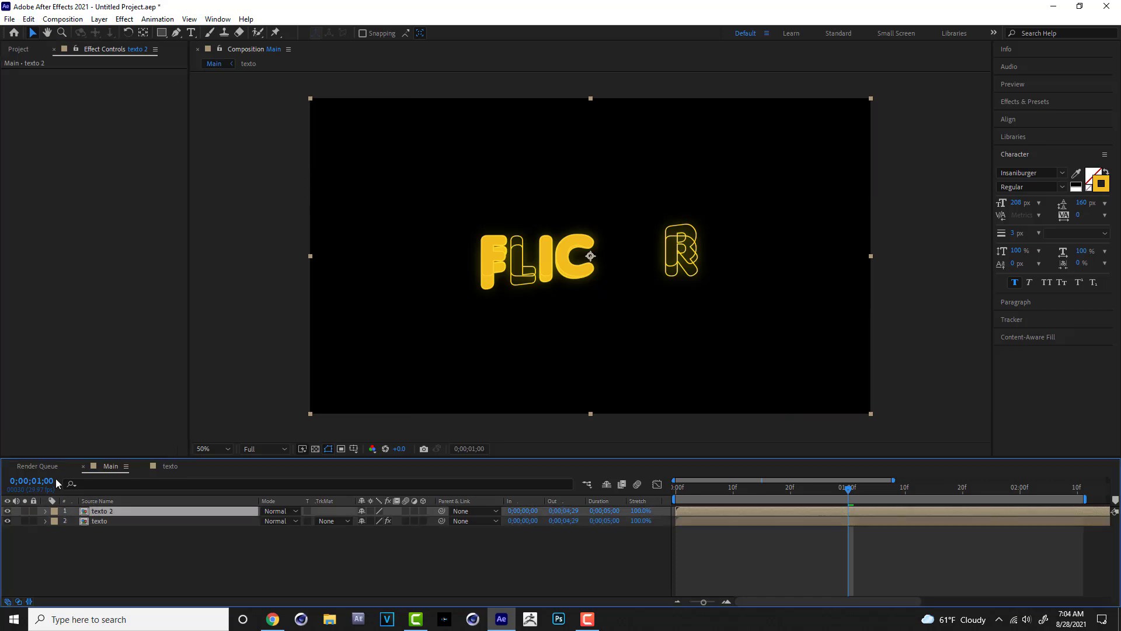
pyautogui.click(28, 18)
pyautogui.click(52, 141)
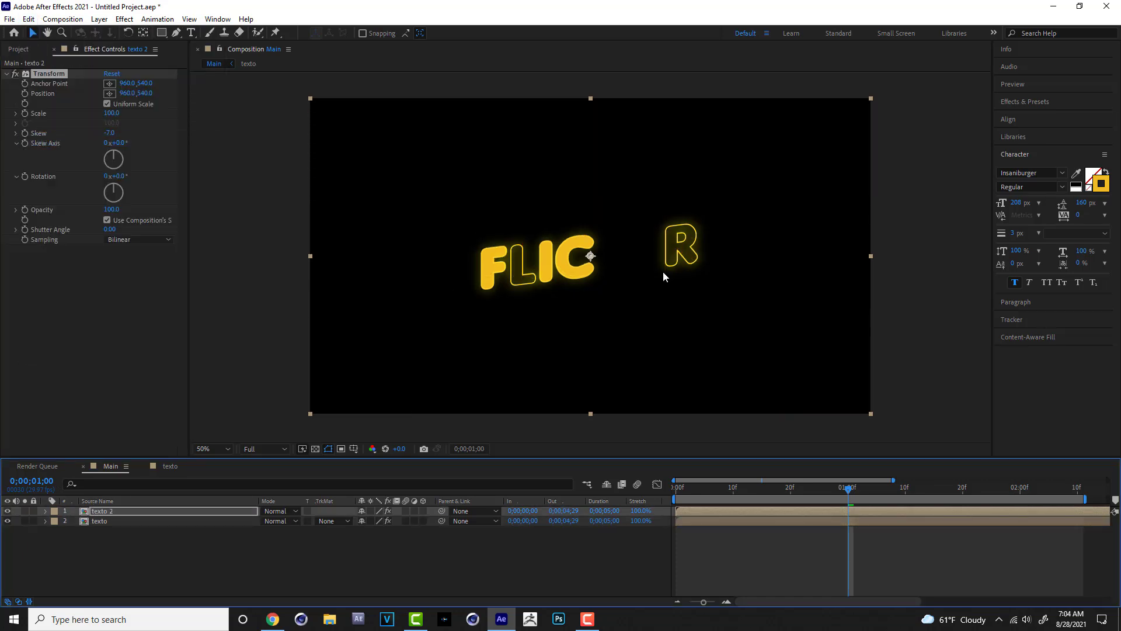
pyautogui.moveTo(590, 260); pyautogui.dragTo(589, 296)
pyautogui.moveTo(521, 306); pyautogui.dragTo(523, 314)
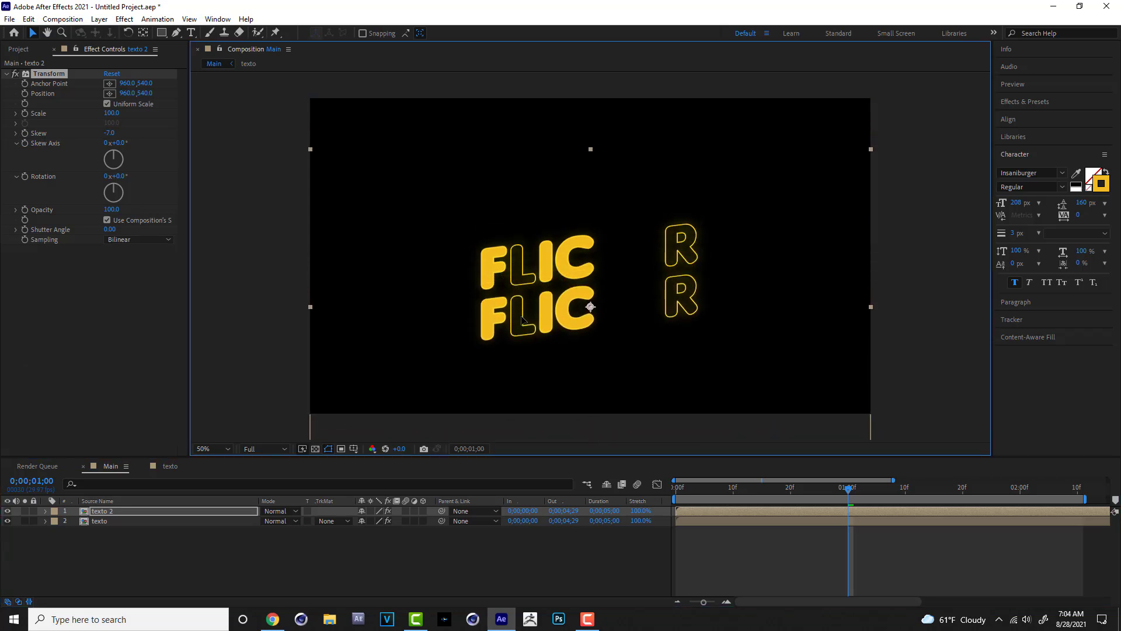
# Open the texto 2 composition and replace the text of both the flicker and flicker 2 layers with "motions"
pyautogui.doubleClick(108, 512)
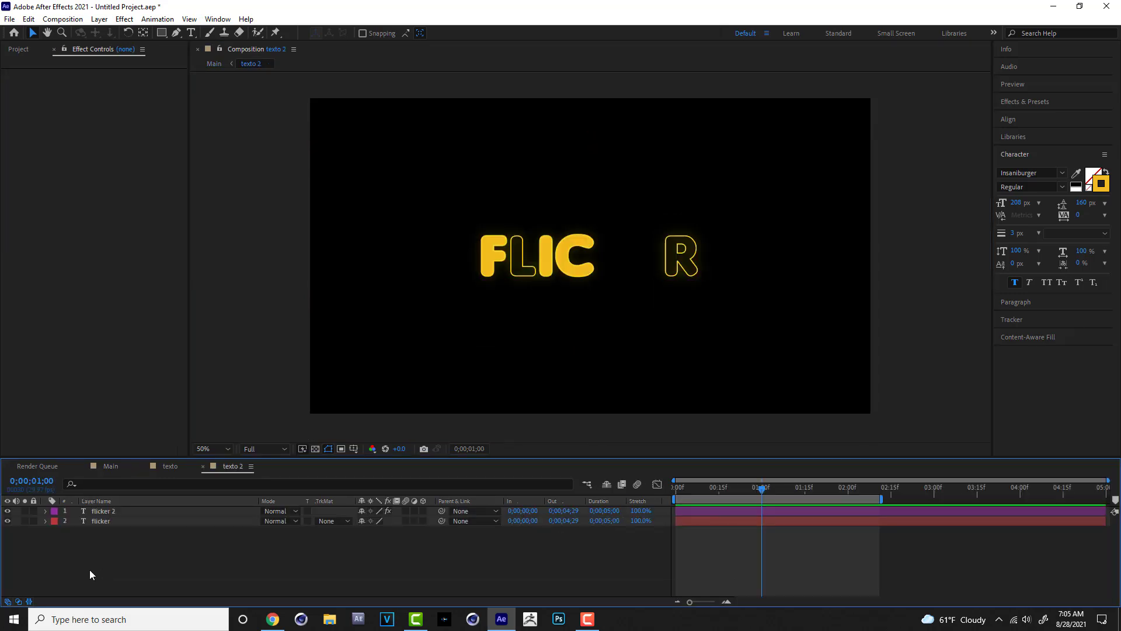
pyautogui.click(112, 521)
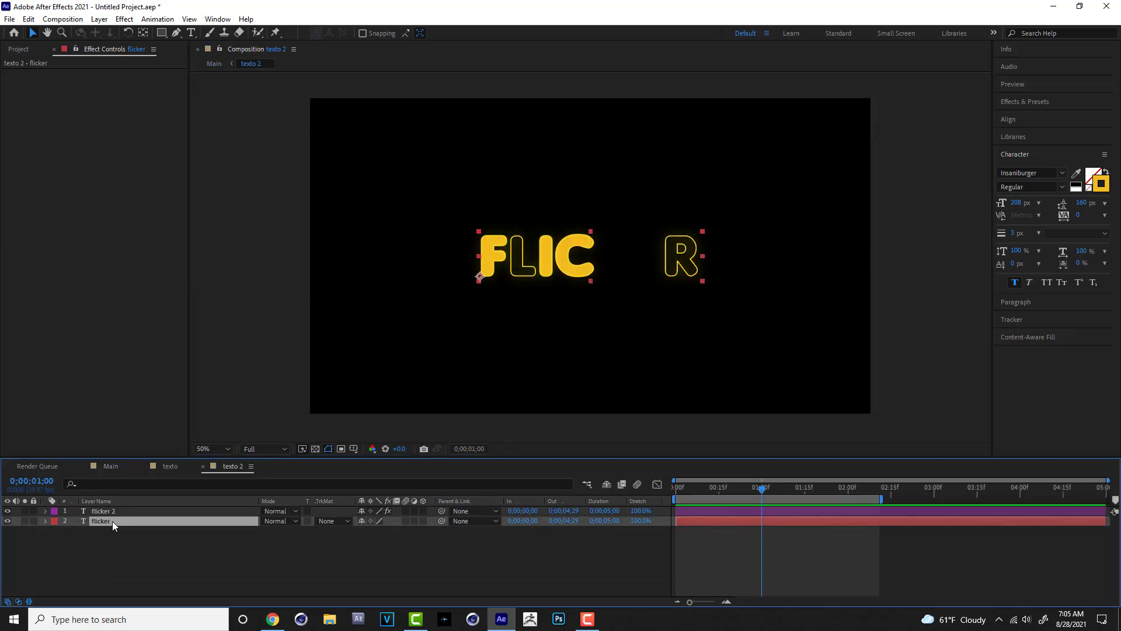
pyautogui.click(191, 34)
pyautogui.moveTo(701, 257); pyautogui.dragTo(245, 255)
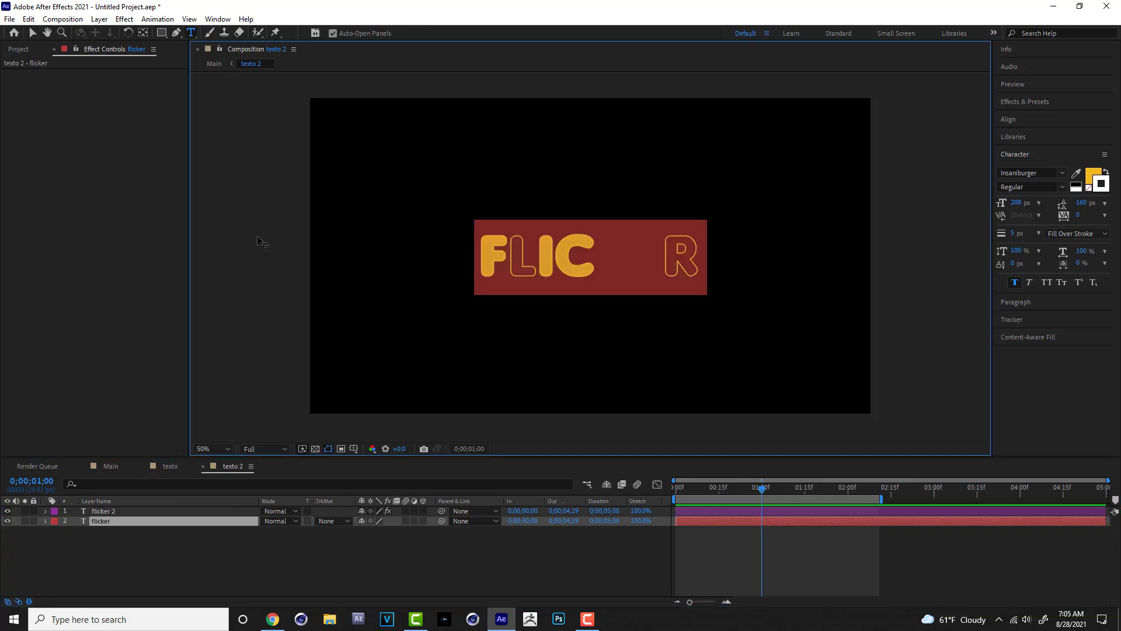
pyautogui.write('motions')
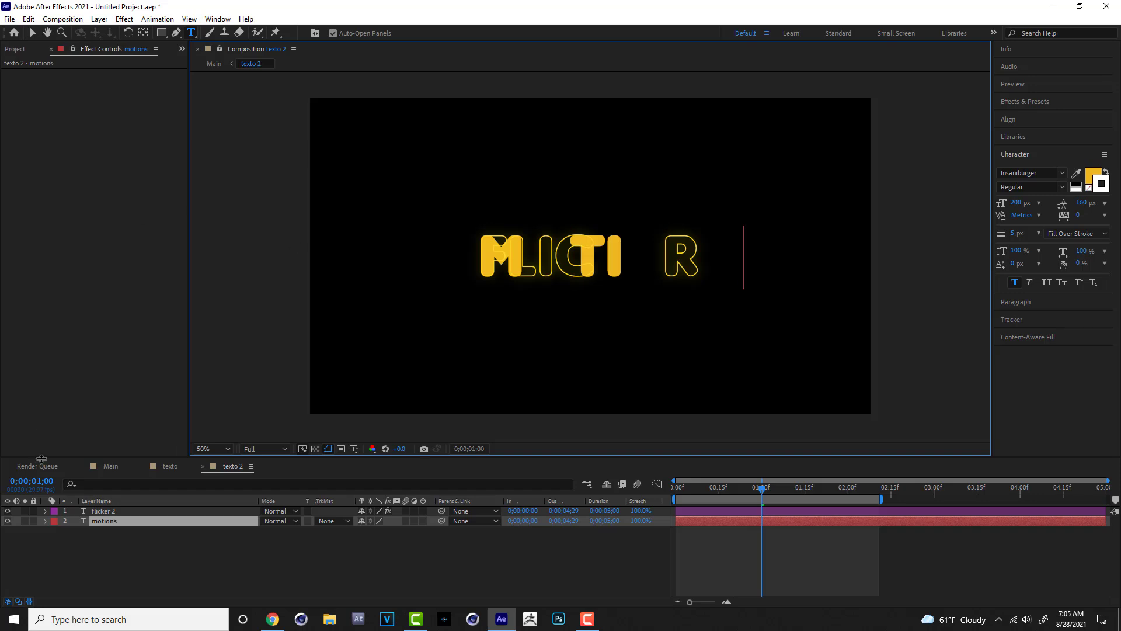
pyautogui.click(104, 512)
pyautogui.moveTo(698, 247); pyautogui.dragTo(236, 246)
pyautogui.hotkey('ctrl', 'v')
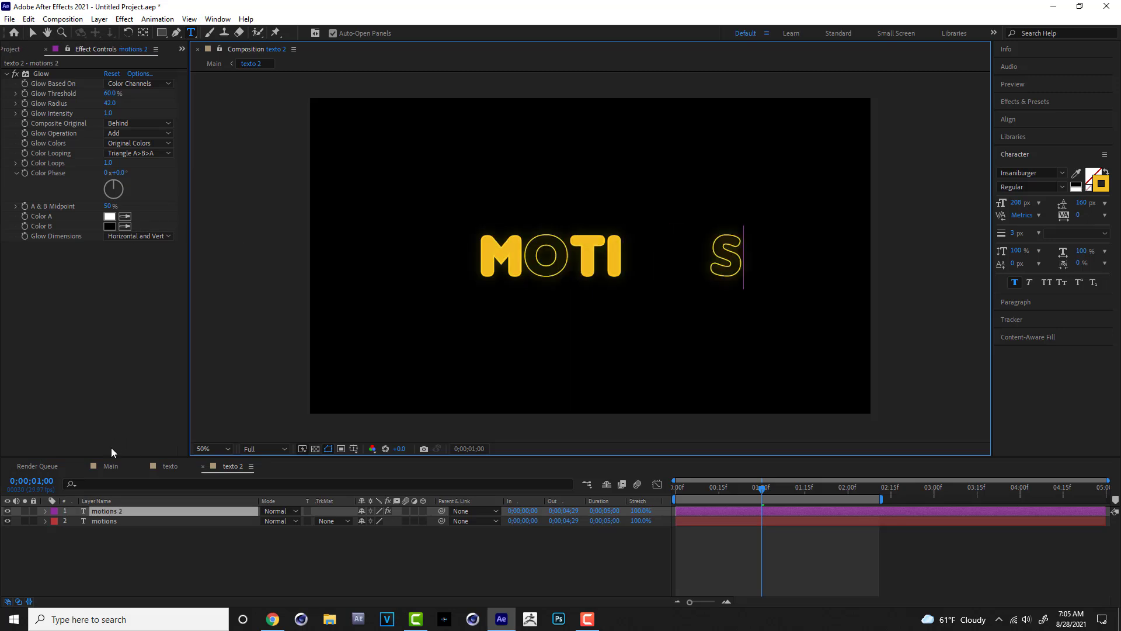
# Preview the two-line reveal in Main from the first frame and shift the MOTIONS line slightly to the left
pyautogui.click(115, 467)
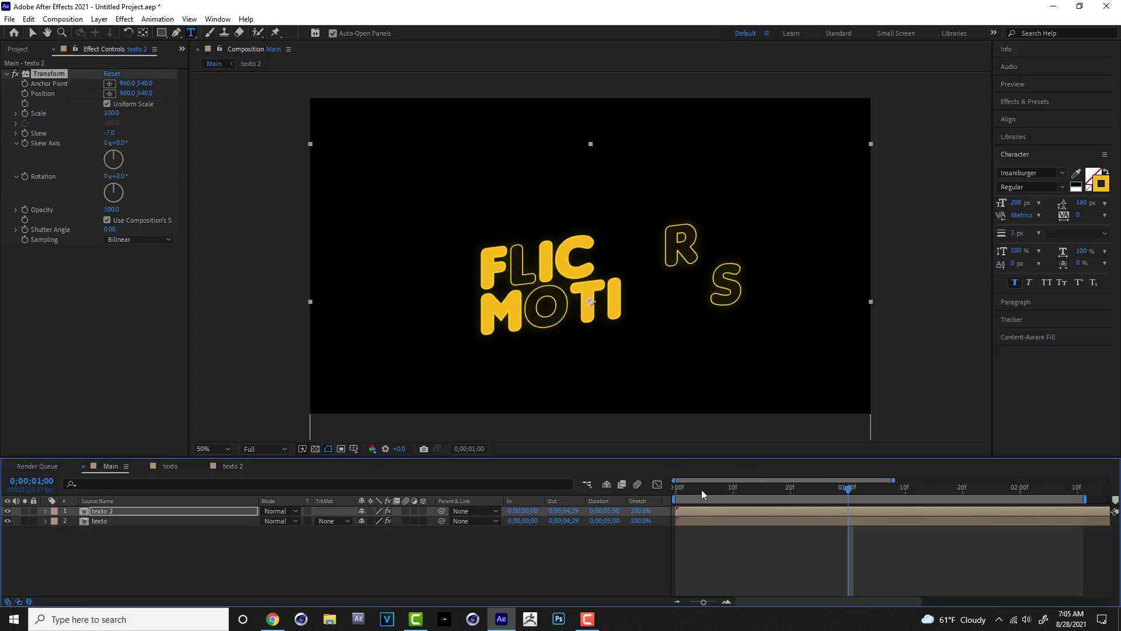
pyautogui.moveTo(702, 490); pyautogui.dragTo(632, 491)
pyautogui.press('space')
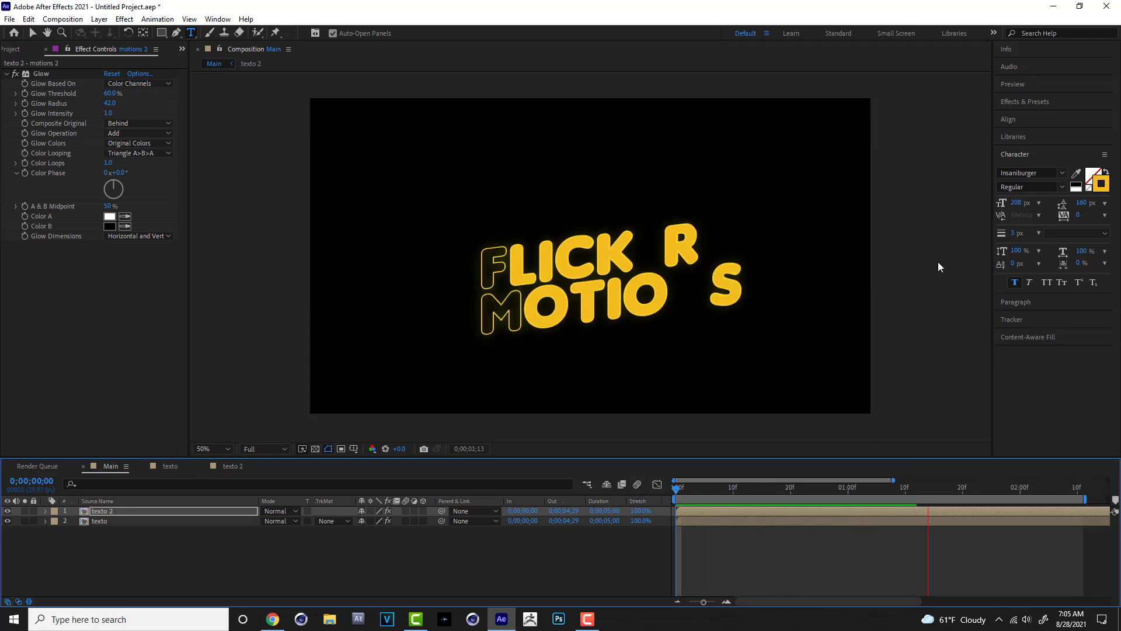
pyautogui.press('space')
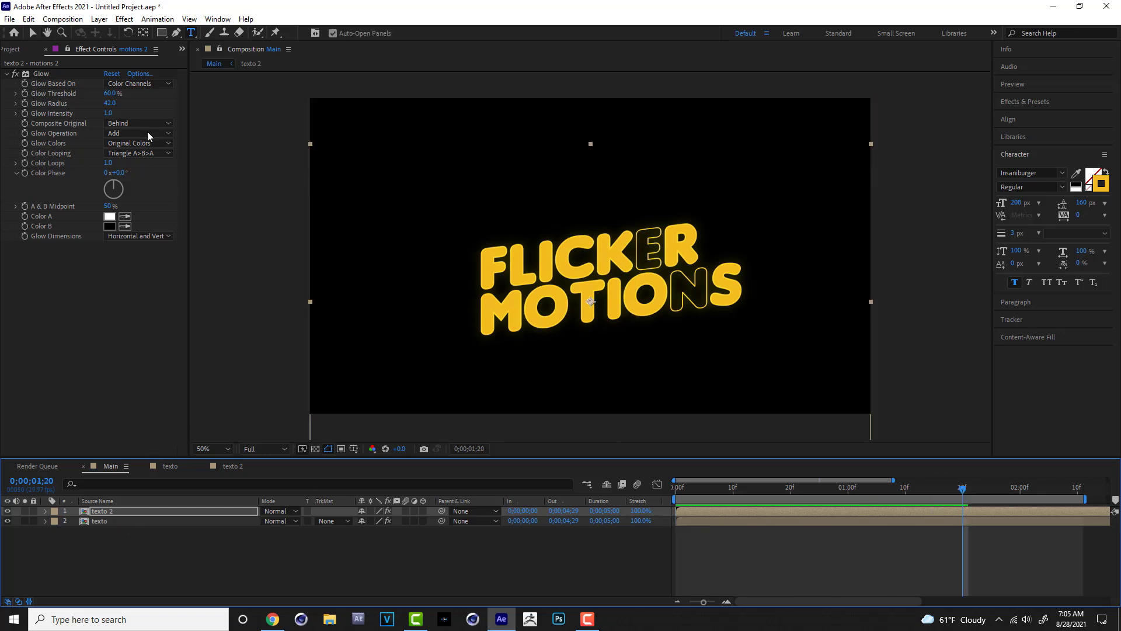
pyautogui.click(32, 38)
pyautogui.moveTo(658, 311); pyautogui.dragTo(647, 308)
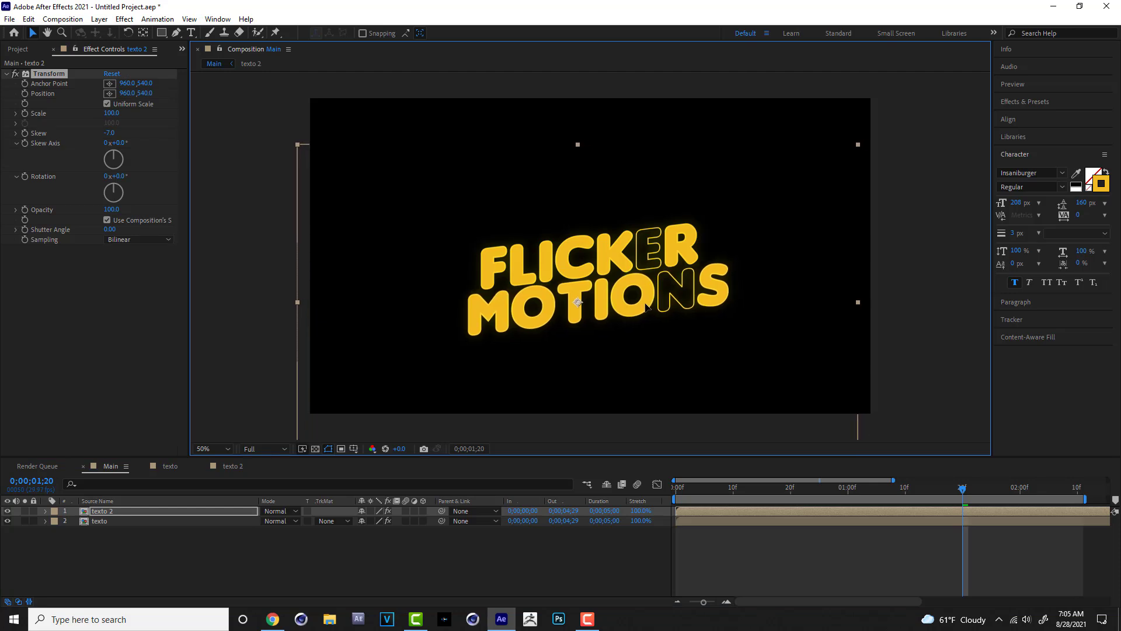
# In the texto 2 composition, change the motions 2 layer's stroke and the motions layer's fill to white
pyautogui.click(234, 467)
pyautogui.click(1097, 189)
pyautogui.moveTo(176, 195); pyautogui.dragTo(127, 167)
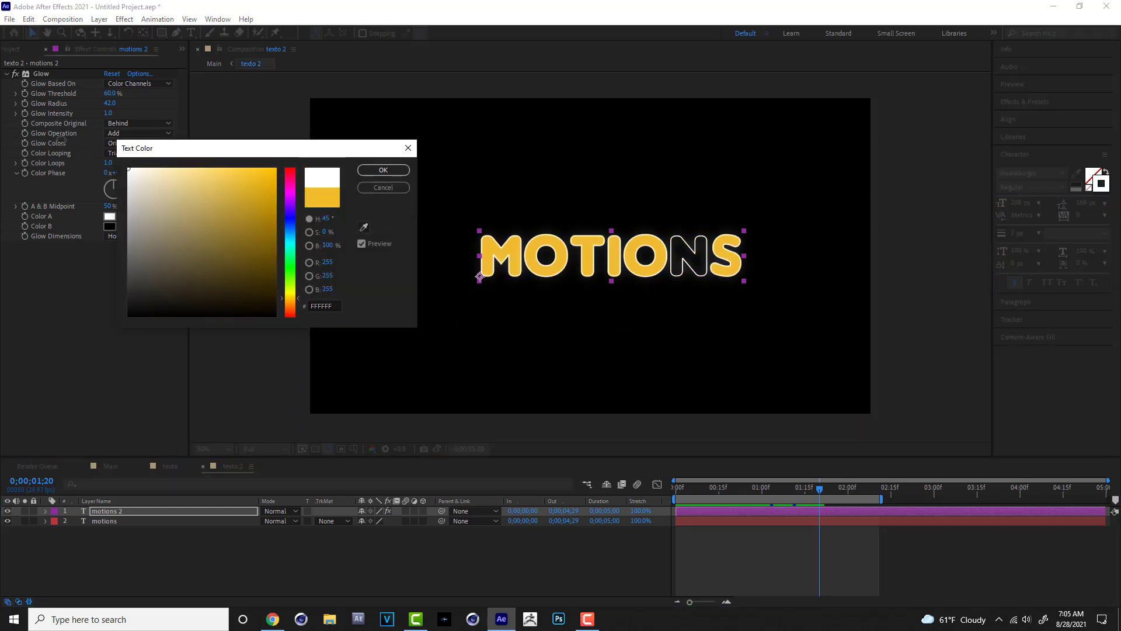
pyautogui.click(368, 175)
pyautogui.click(110, 521)
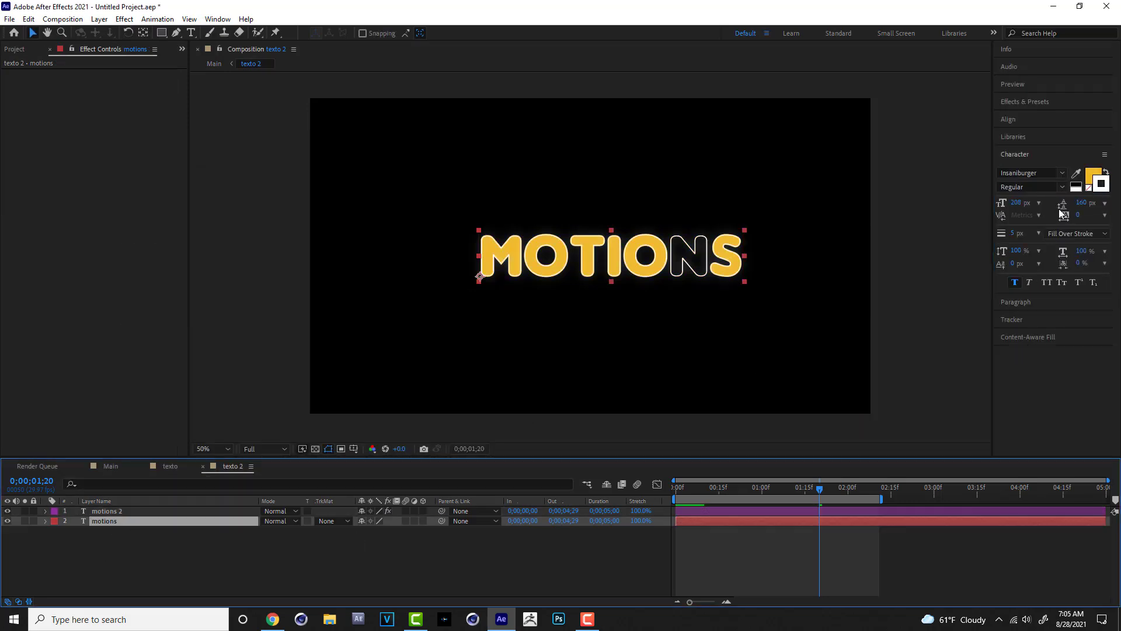
pyautogui.click(1093, 177)
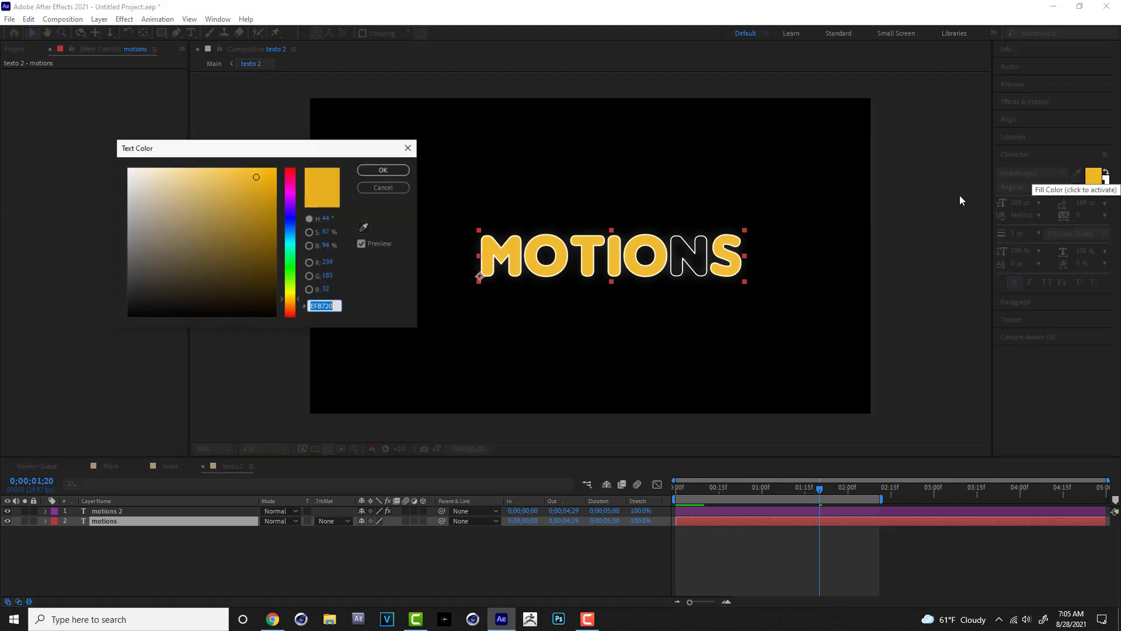
pyautogui.click(129, 174)
pyautogui.click(383, 170)
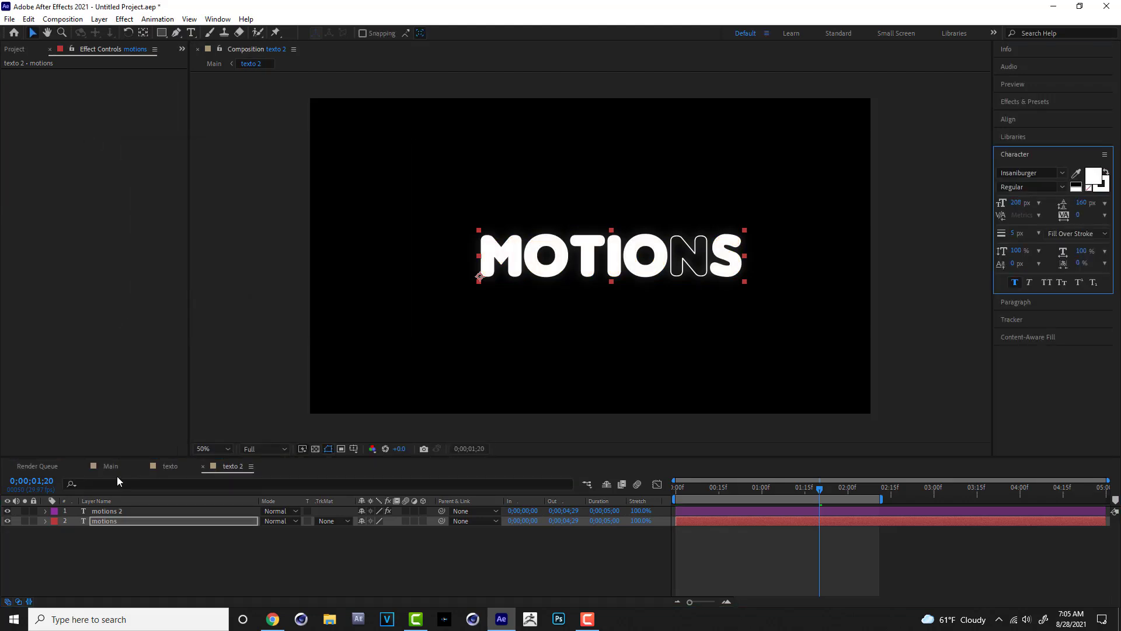
# Preview the yellow and white text lines together in the Main composition
pyautogui.click(111, 466)
pyautogui.press('space')
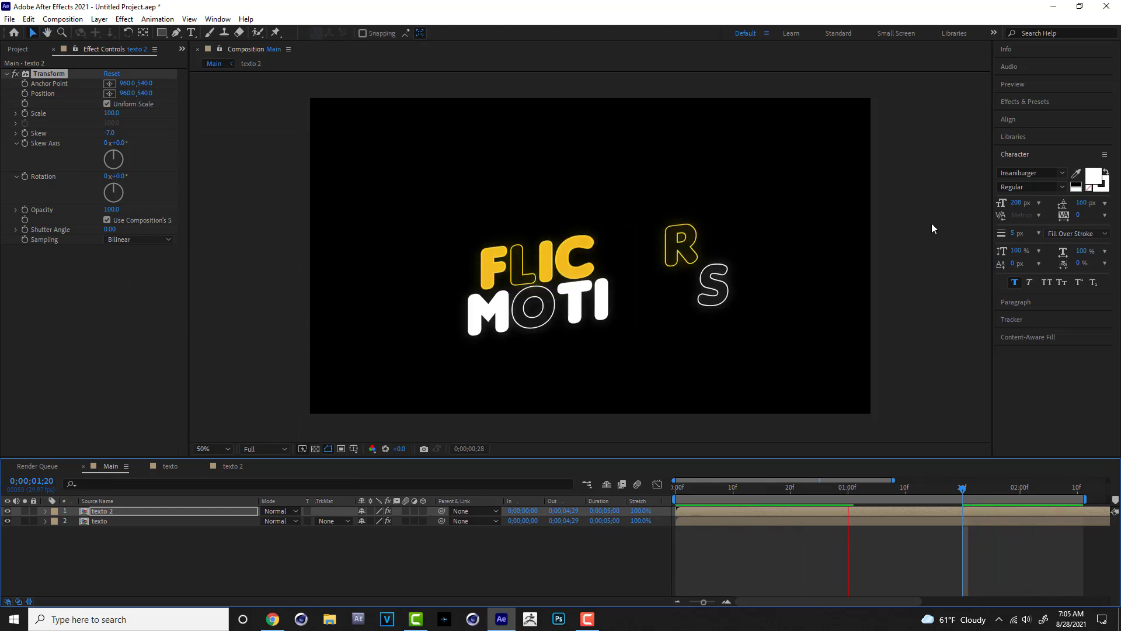
pyautogui.press('space')
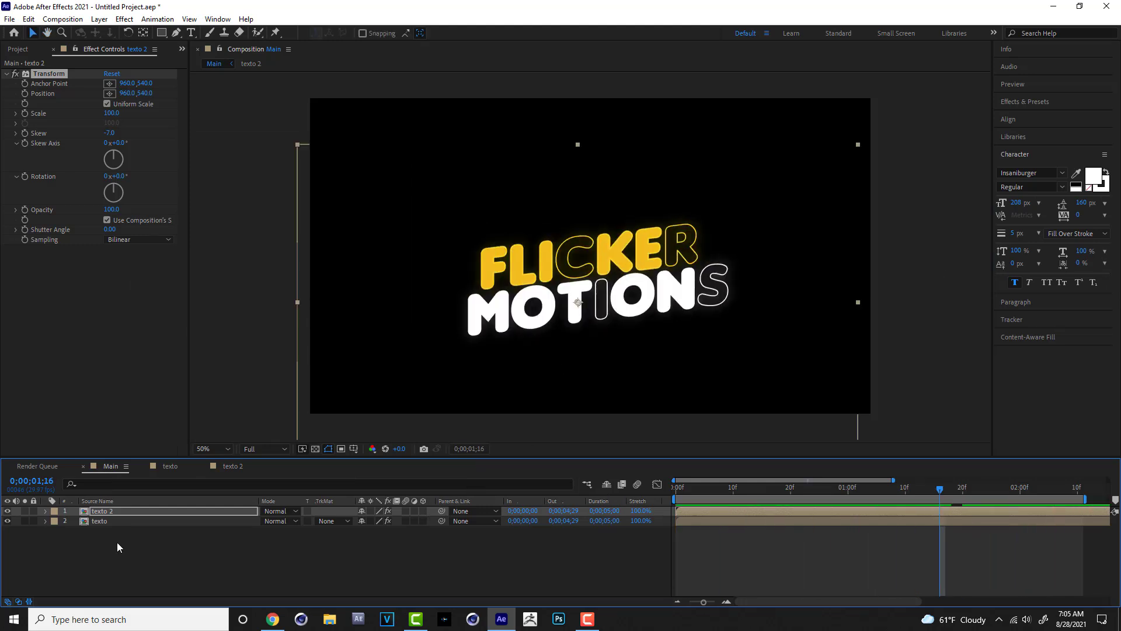
# Pre-compose the texto and texto 2 layers together in Main, keeping the default name
pyautogui.keyDown('shift'); pyautogui.click(100, 521); pyautogui.keyUp('shift')
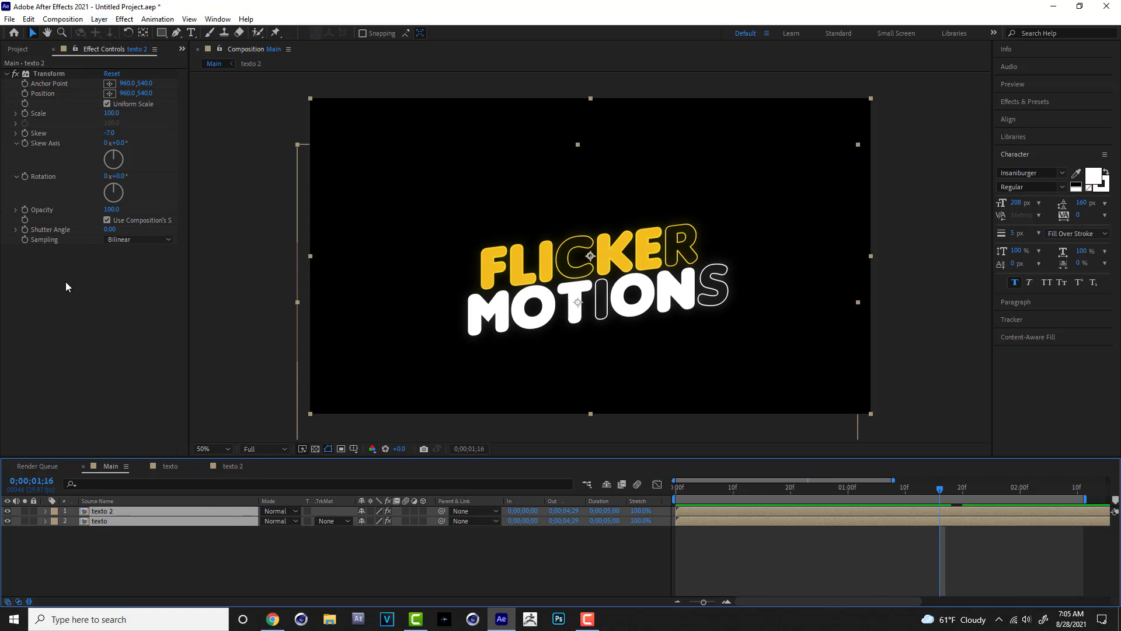
pyautogui.click(96, 19)
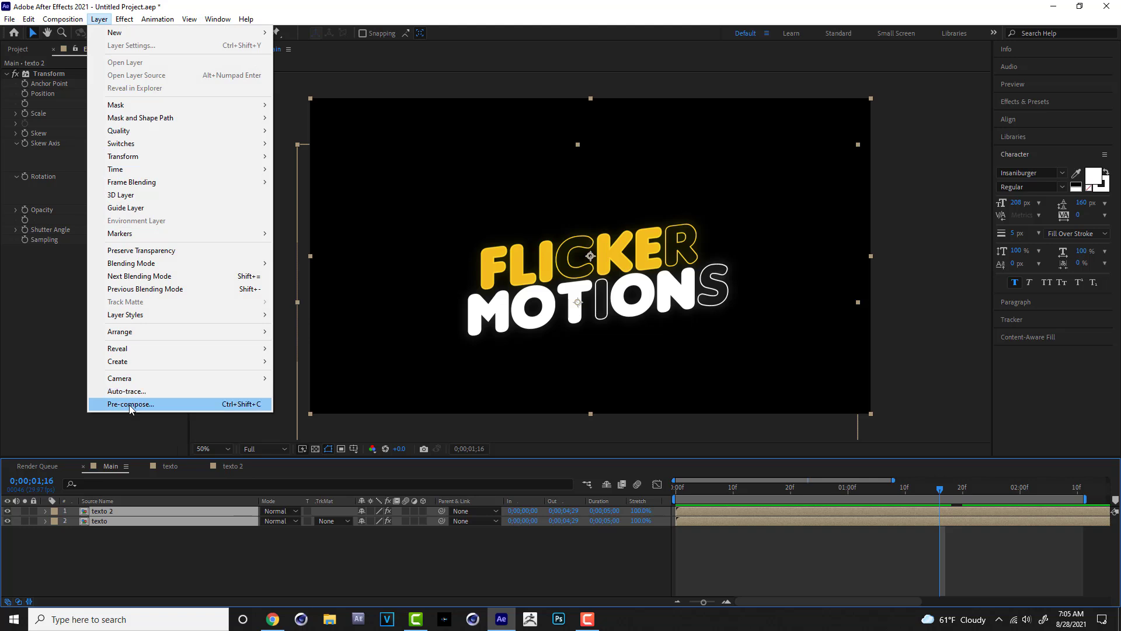
pyautogui.click(131, 405)
pyautogui.click(591, 383)
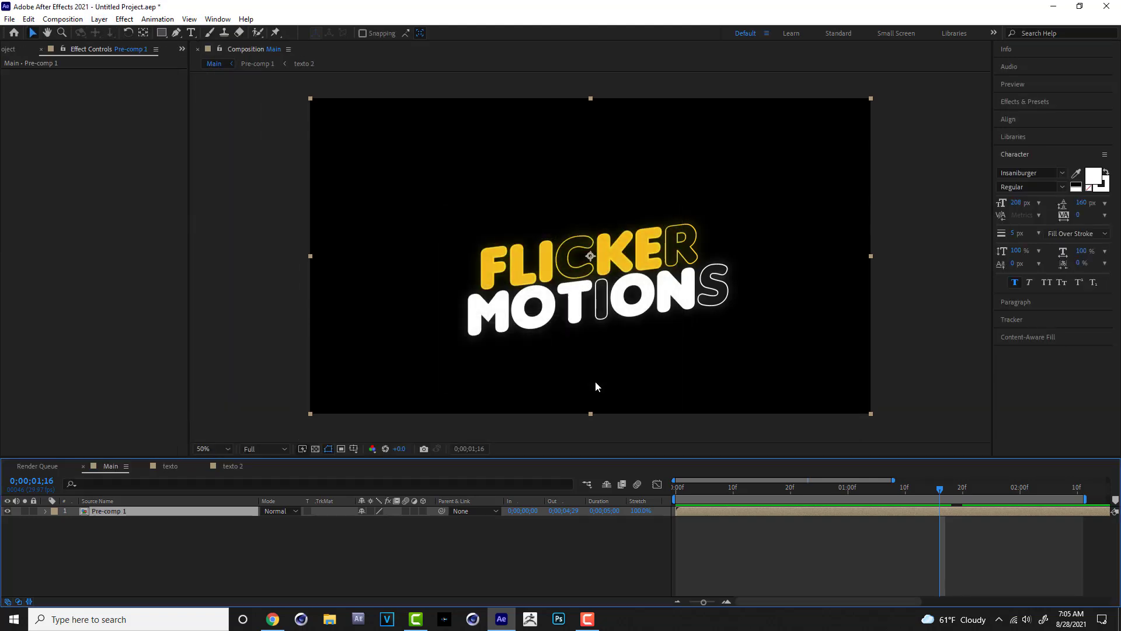
# Scale the pre-composed title to 67% and move it slightly upward in the frame
pyautogui.press('s')
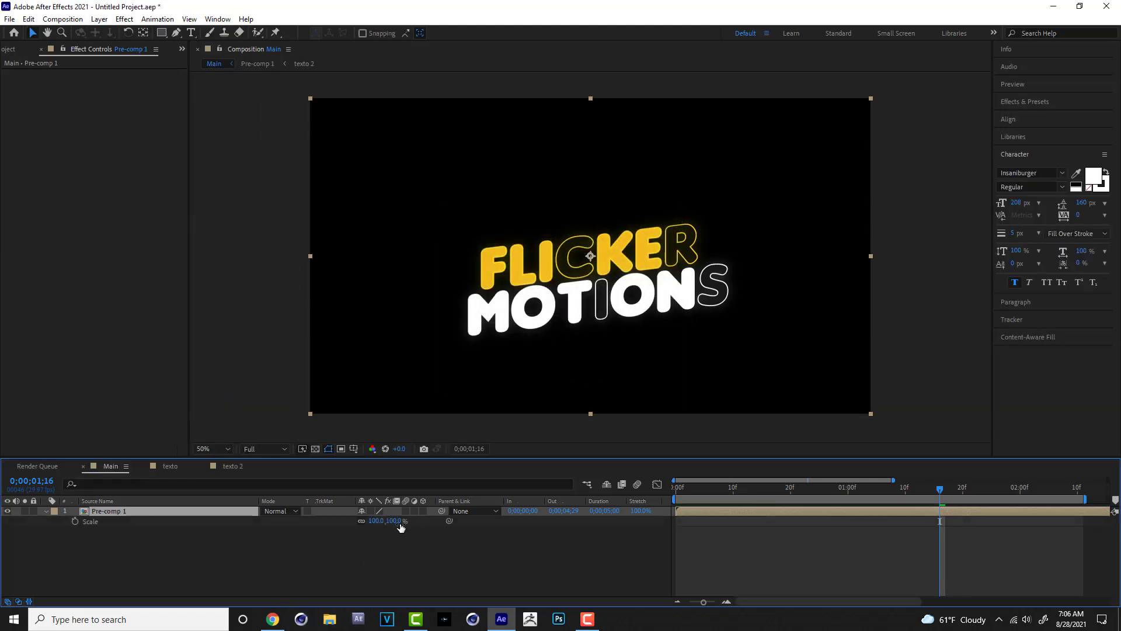
pyautogui.moveTo(400, 524); pyautogui.dragTo(384, 522)
pyautogui.moveTo(624, 283); pyautogui.dragTo(624, 264)
# Play back the scaled-down title animation from the first frame
pyautogui.moveTo(688, 490); pyautogui.dragTo(613, 492)
pyautogui.press('space')
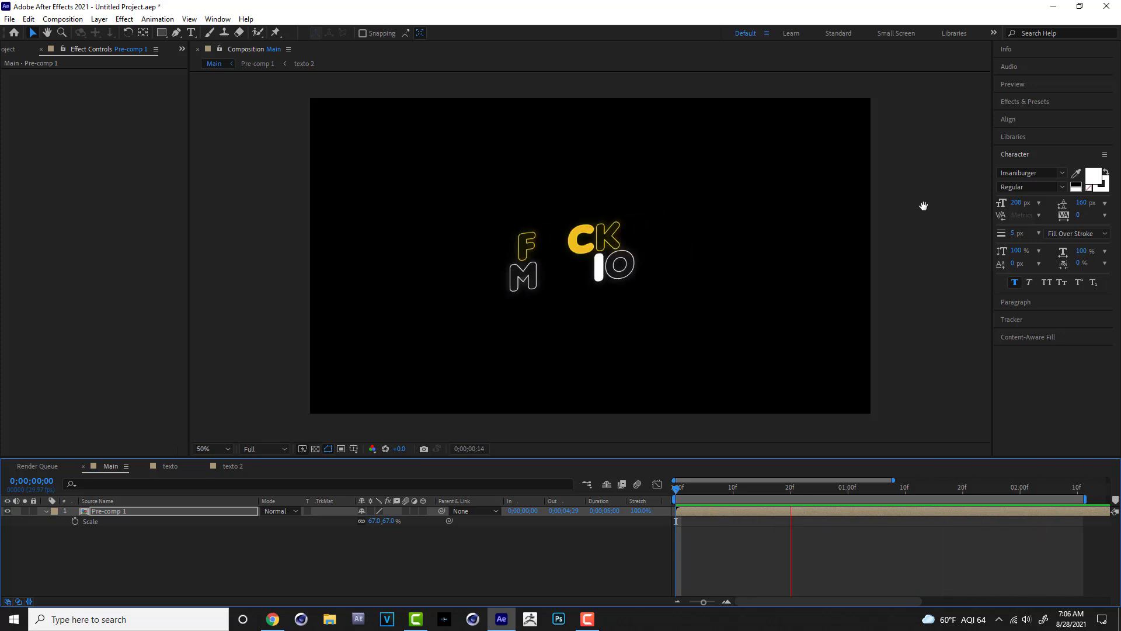
pyautogui.press('space')
# Add a dark blue 20212D full-frame solid beneath the pre-composed title and preview the composition from the first frame
pyautogui.rightClick(242, 546)
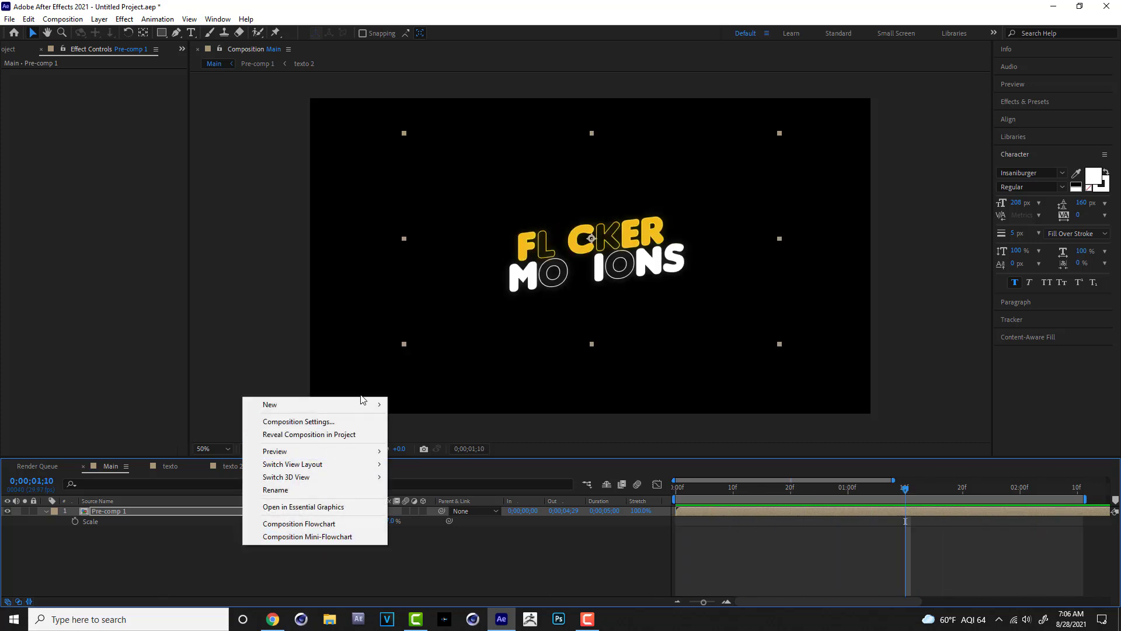
pyautogui.moveTo(377, 408)
pyautogui.click(431, 435)
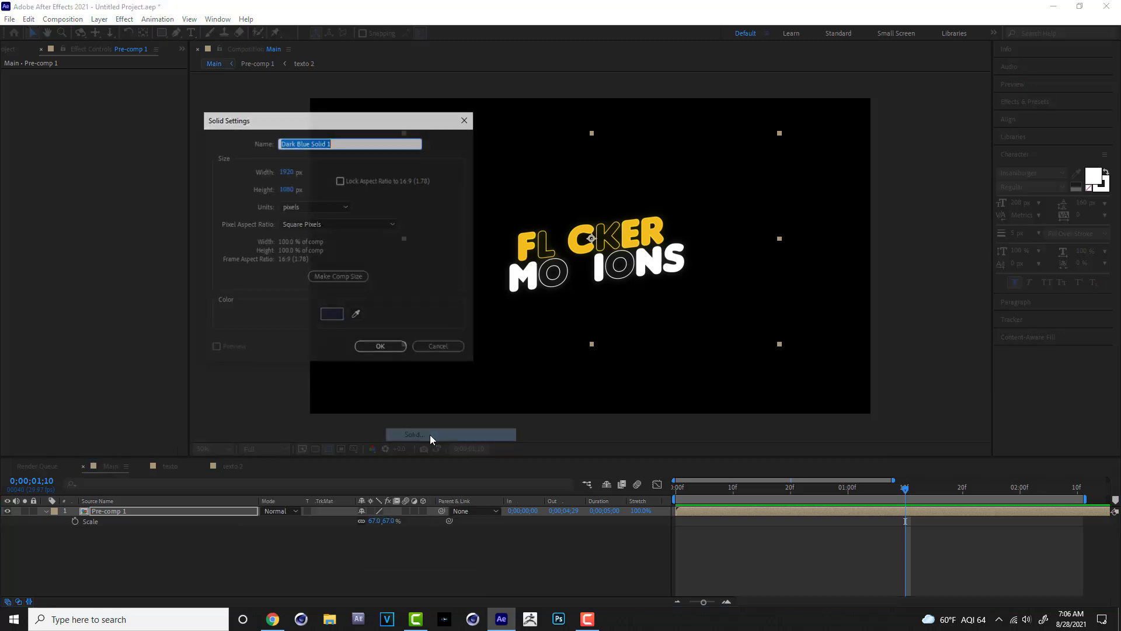
pyautogui.click(336, 314)
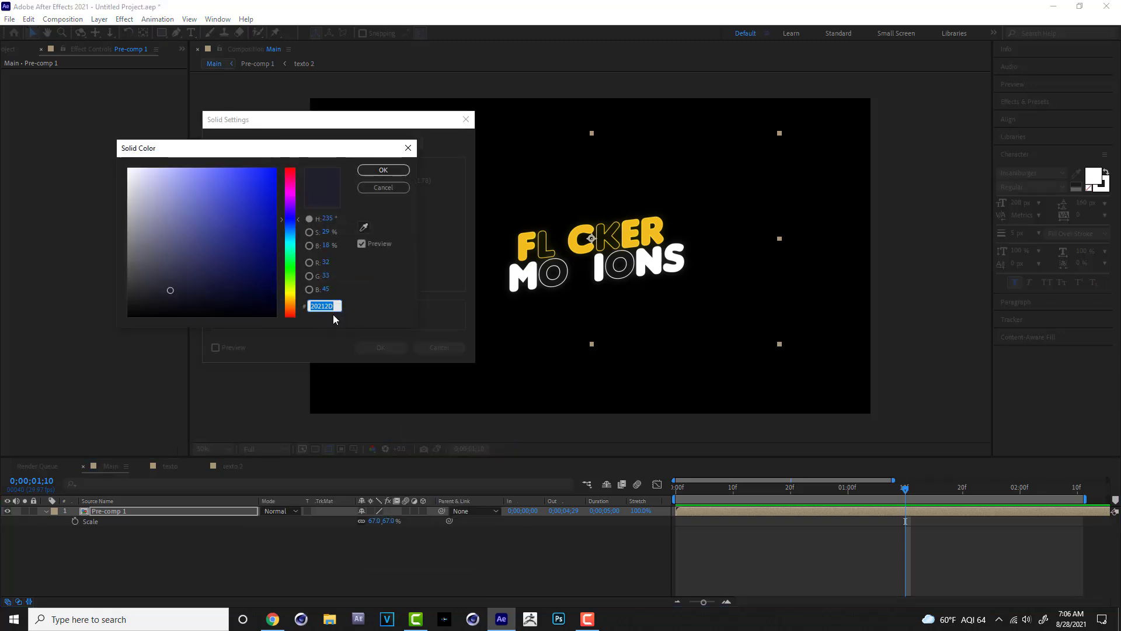
pyautogui.click(383, 170)
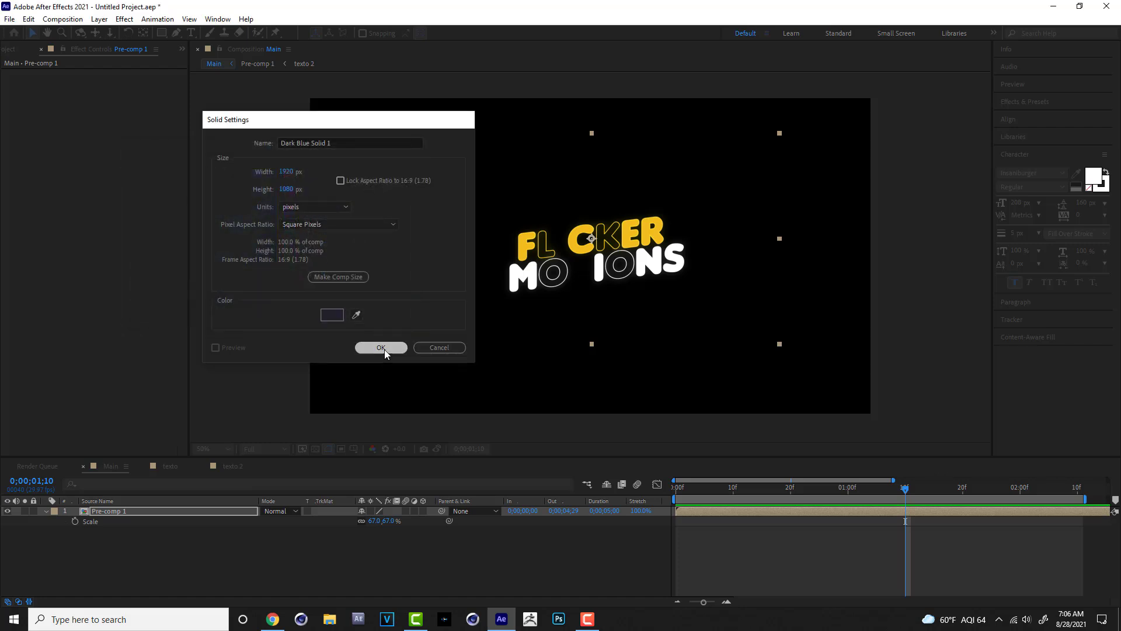
pyautogui.click(383, 348)
pyautogui.moveTo(113, 514); pyautogui.dragTo(116, 533)
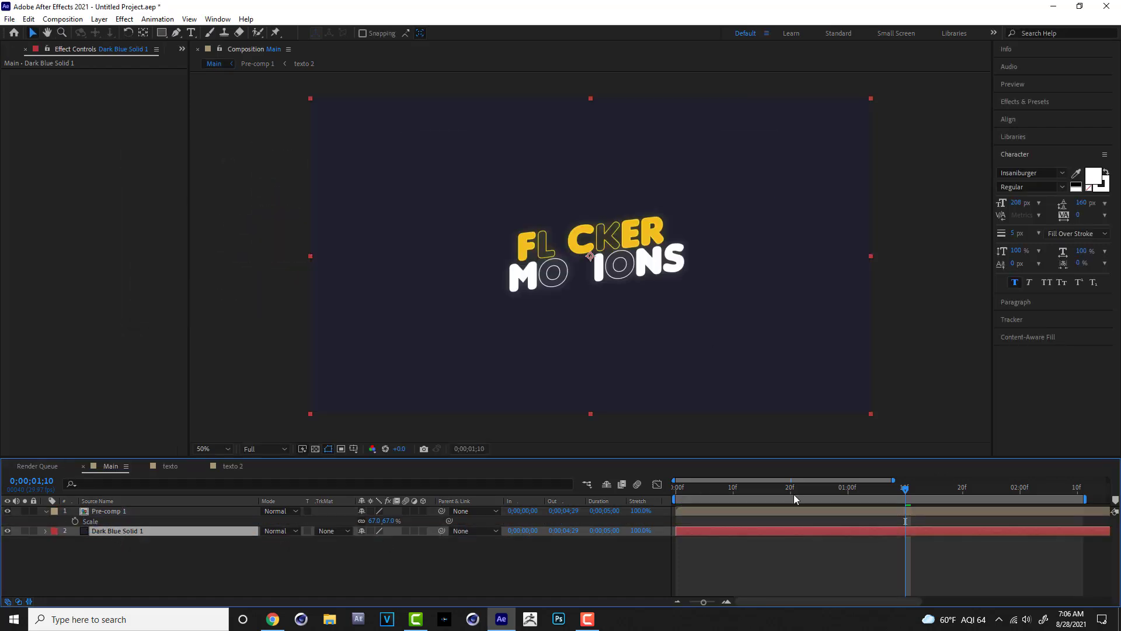
pyautogui.moveTo(727, 492); pyautogui.dragTo(625, 493)
pyautogui.press('space')
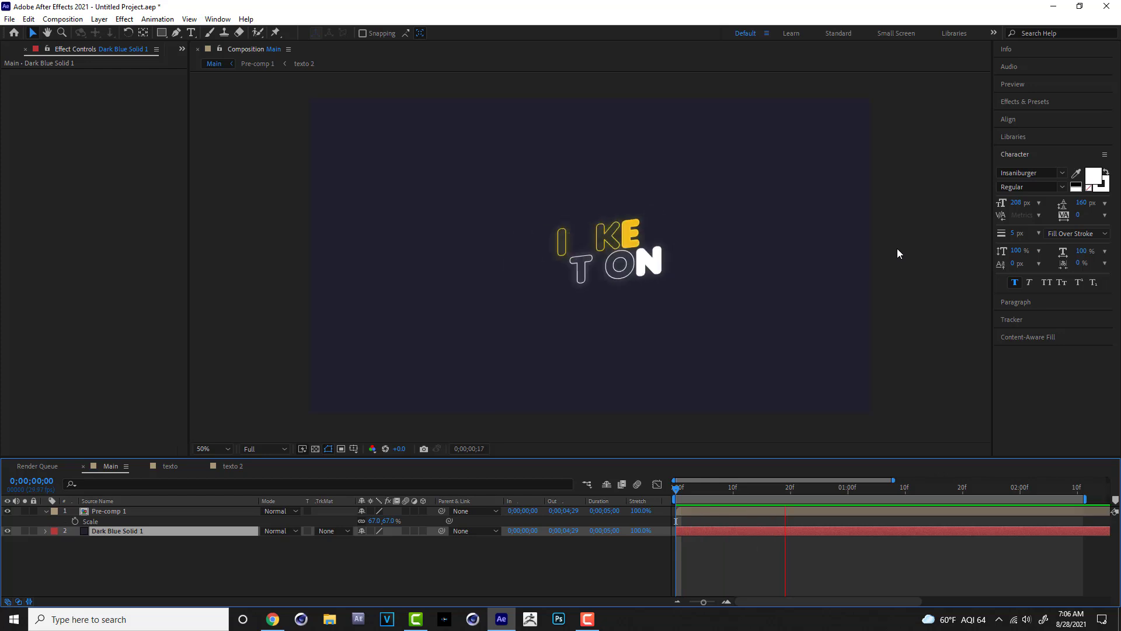